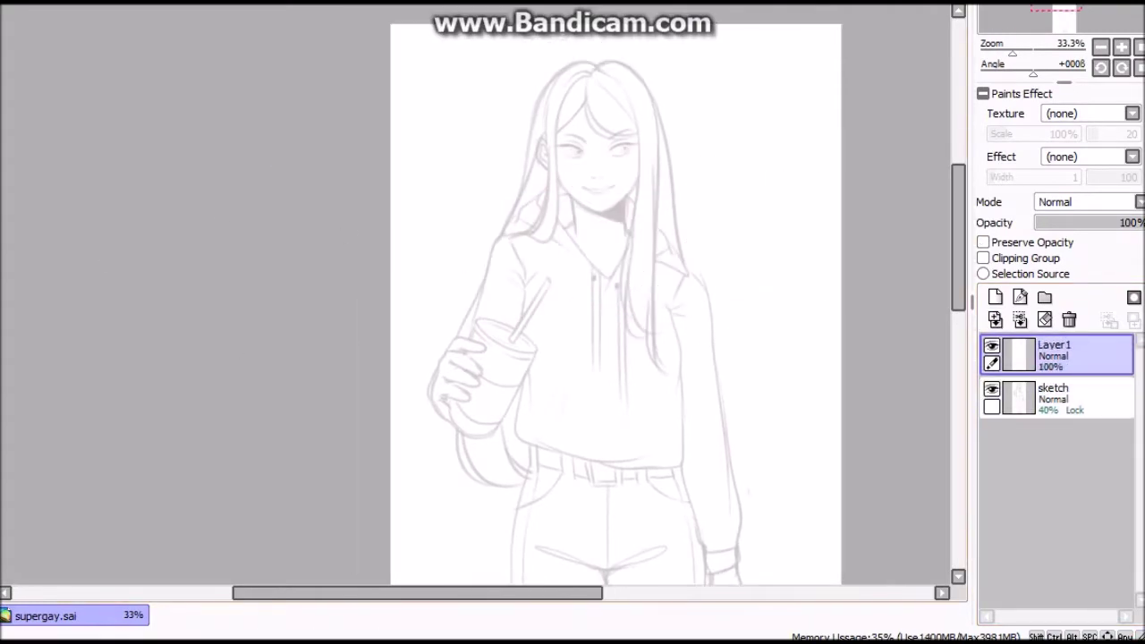
Ink the upper lash line and lower lid of the ear-side eye over the sketch on Layer1.
left_click_drag(669, 191, 823, 345)
key("ctrl+z")
scroll(572, 178, "up", 4)
left_click_drag(456, 114, 398, 108)
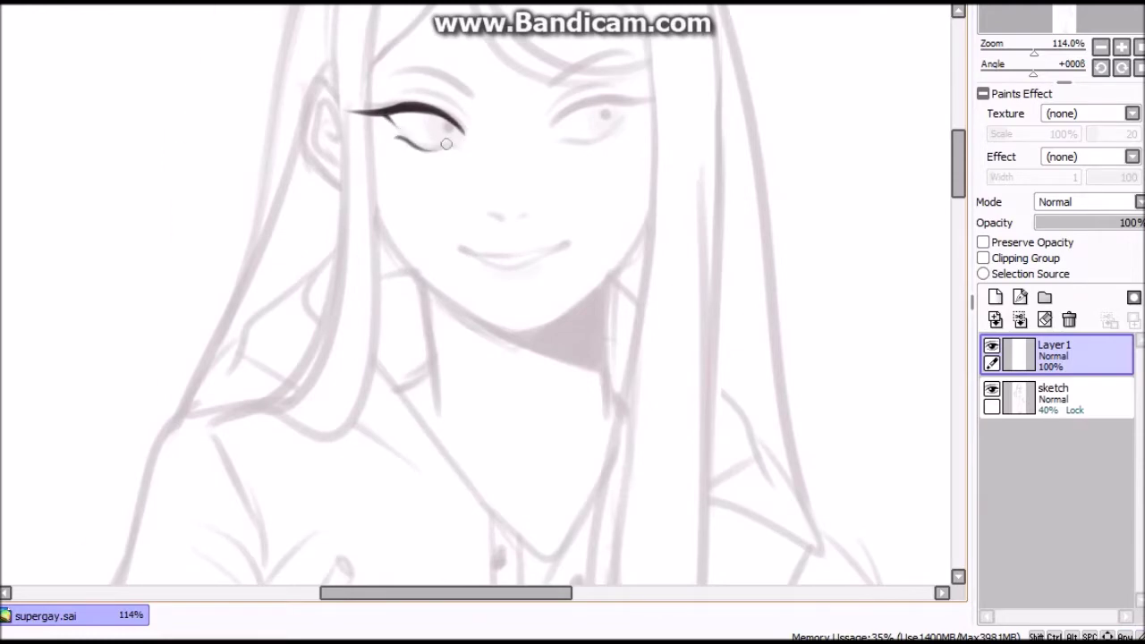
Copy the inked eye outline and fit the copy over the other eye of the sketch.
key("h")
key("h")
key("ctrl+c")
key("ctrl+v")
key("ctrl+t")
key("Return")
Draw the iris of the inked eye on a new layer and duplicate it for the other eye.
left_click(995, 296)
left_click_drag(433, 125, 457, 127)
key("h")
key("h")
key("ctrl+c")
key("ctrl+v")
Check the eyes in mirrored view, merge the duplicated layer down and add a new layer on top.
key("h")
key("h")
key("h")
key("h")
key("h")
key("h")
key("h")
key("h")
key("h")
key("h")
key("ctrl+e")
key("ctrl+shift+n")
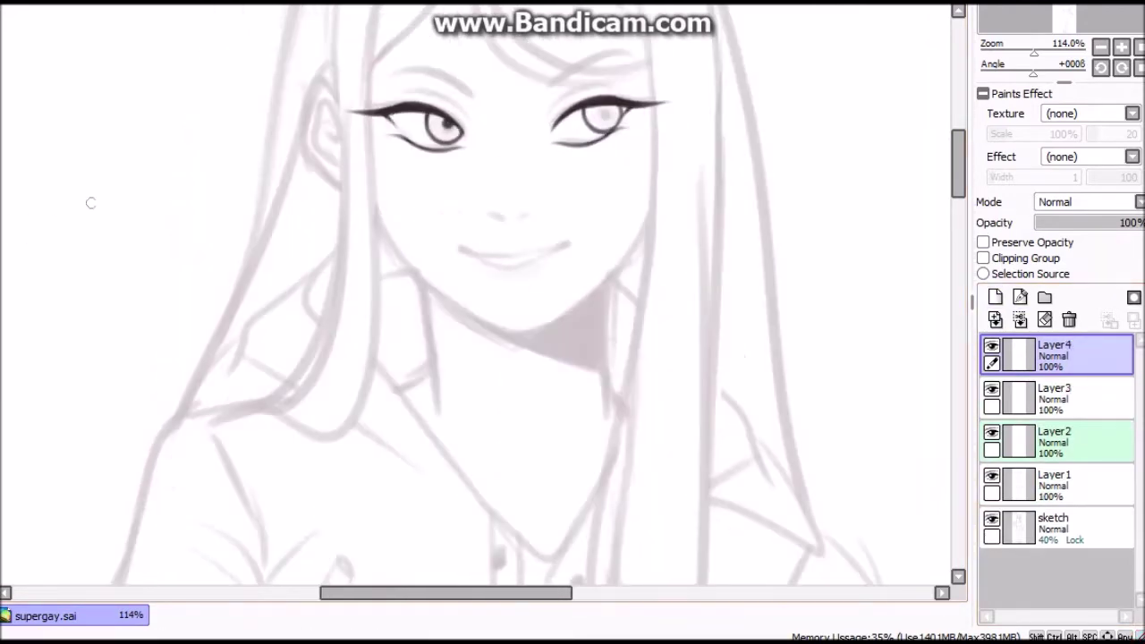
Merge Layer2 into Layer1 and adjust the merged eye line art with a free transform.
key("h")
key("h")
key("minus")
key("minus")
left_click(1055, 397)
left_click(1056, 442)
key("ctrl+e")
key("ctrl+t")
key("Return")
Merge Layer4 into Layer3 and check both eyes in mirrored view.
key("plus")
key("plus")
key("h")
left_click(1055, 355)
key("ctrl+e")
key("h")
key("minus")
key("plus")
key("h")
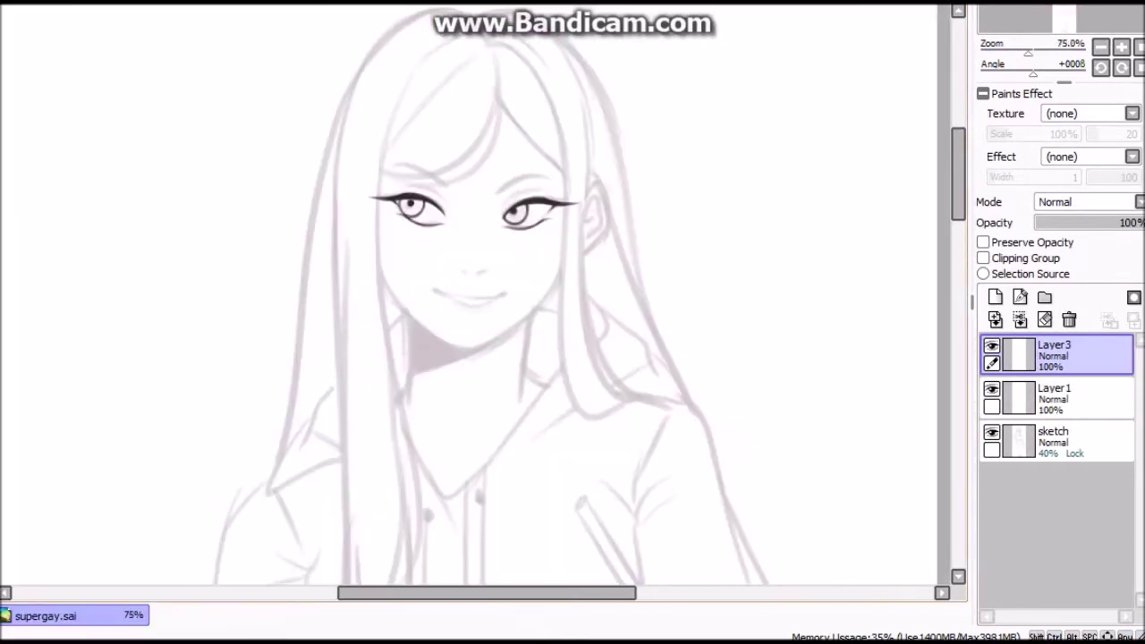
Ink the jawline from the ear-side cheek down to the chin on a new layer.
key("ctrl+shift+n")
key("h")
key("plus")
key("plus")
key("plus")
left_click_drag(266, 210, 498, 413)
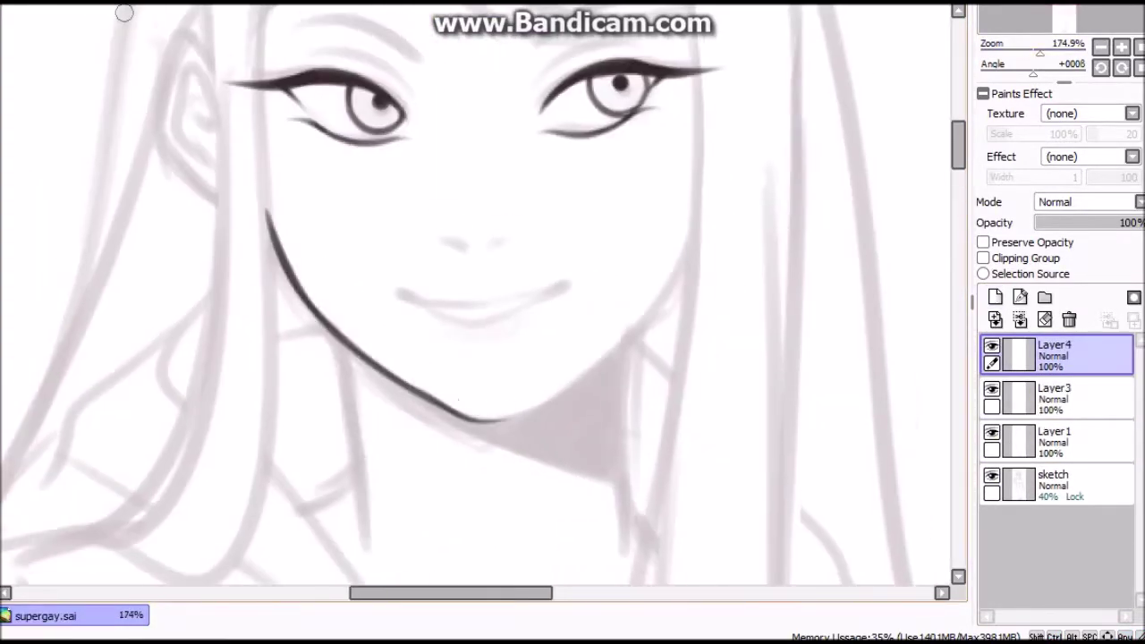
Duplicate the jawline, fit a mirrored copy to the opposite cheek and merge it down.
key("ctrl+j")
key("h")
key("ctrl+t")
key("Return")
key("ctrl+e")
key("minus")
key("plus")
key("plus")
Ink the ear's outline and inner folds on a new layer, joining the earlobe to the jawline.
key("ctrl+shift+n")
key("h")
key("minus")
key("plus")
key("plus")
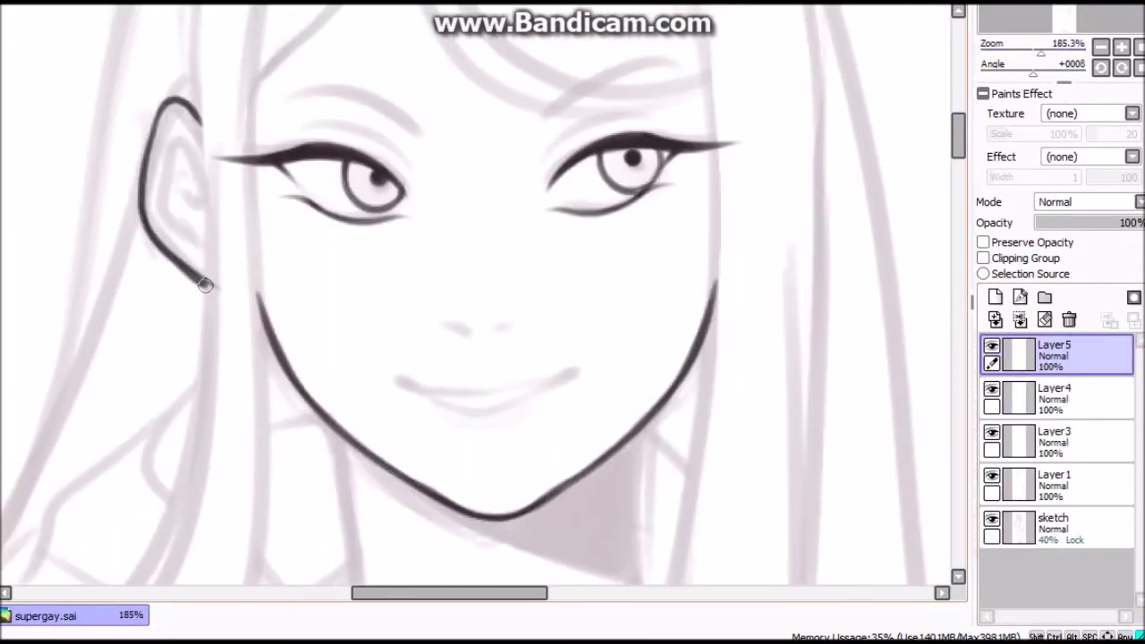
left_click_drag(205, 284, 255, 293)
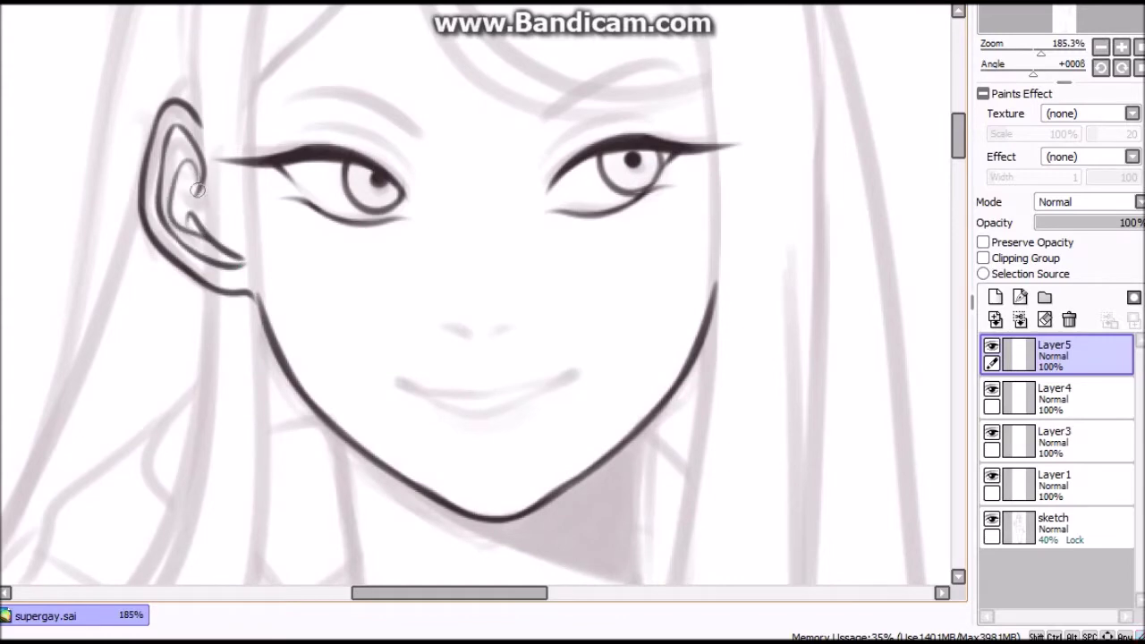
Transform the ear line art to fit the head and merge it into the jawline layer.
key("minus")
key("ctrl+t")
key("Return")
key("ctrl+e")
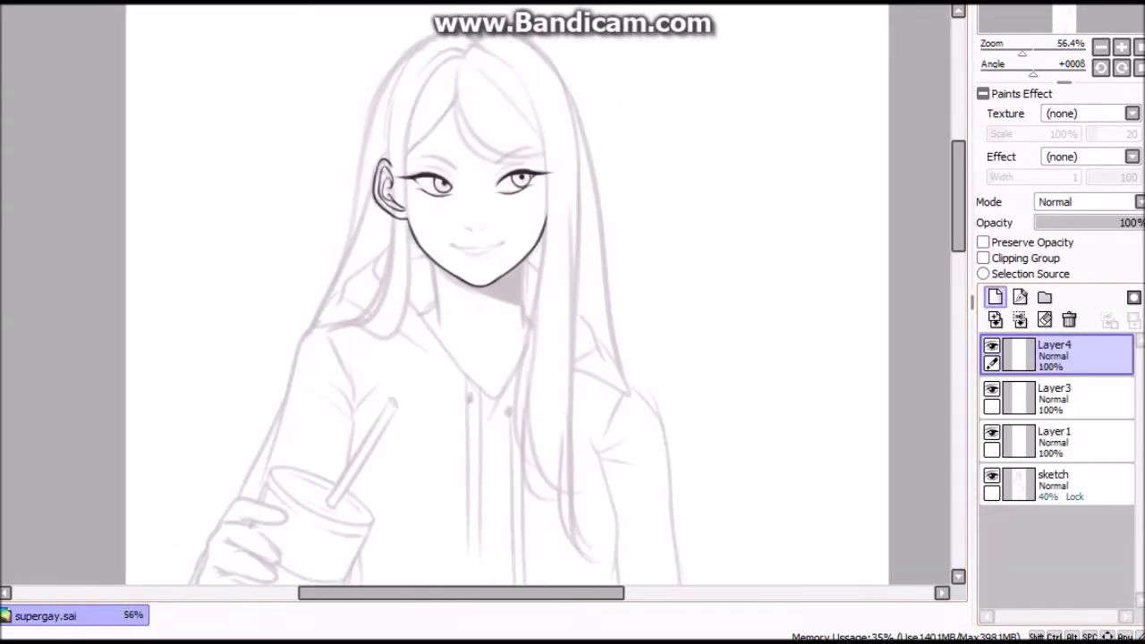
Try to ink the smiling mouth line and lower lip on a new layer, undoing the last lip strokes.
key("ctrl+shift+n")
key("plus")
key("h")
key("h")
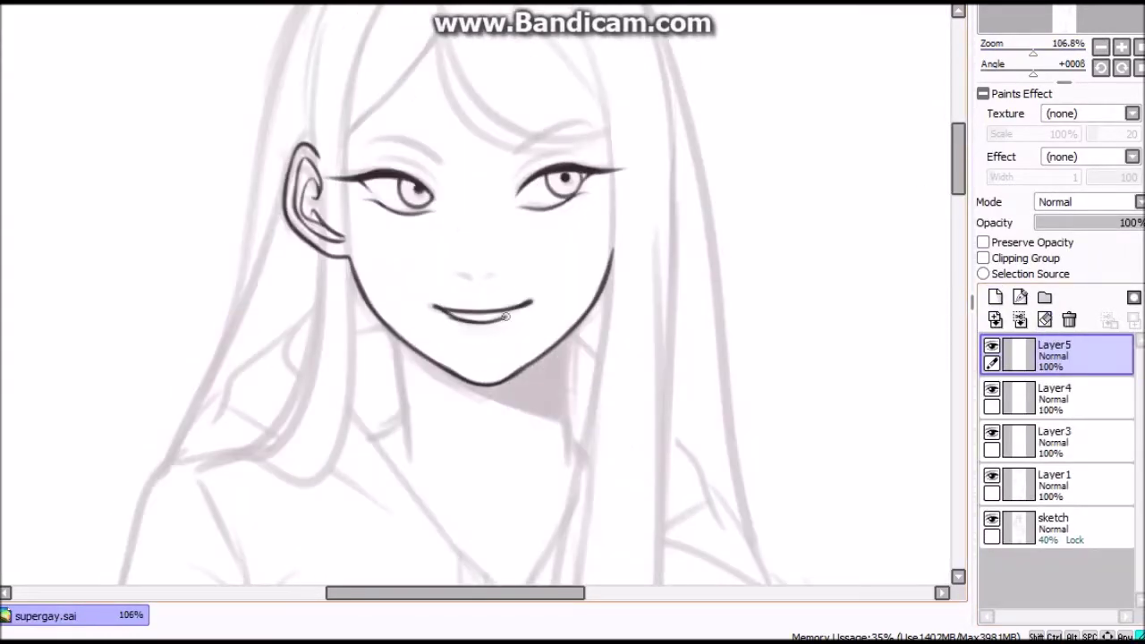
key("plus")
left_click_drag(393, 332, 472, 370)
key("minus")
key("ctrl+z")
key("ctrl+z")
Ink both nostrils over the sketched nose on a separate layer.
key("plus")
left_click_drag(469, 271, 445, 265)
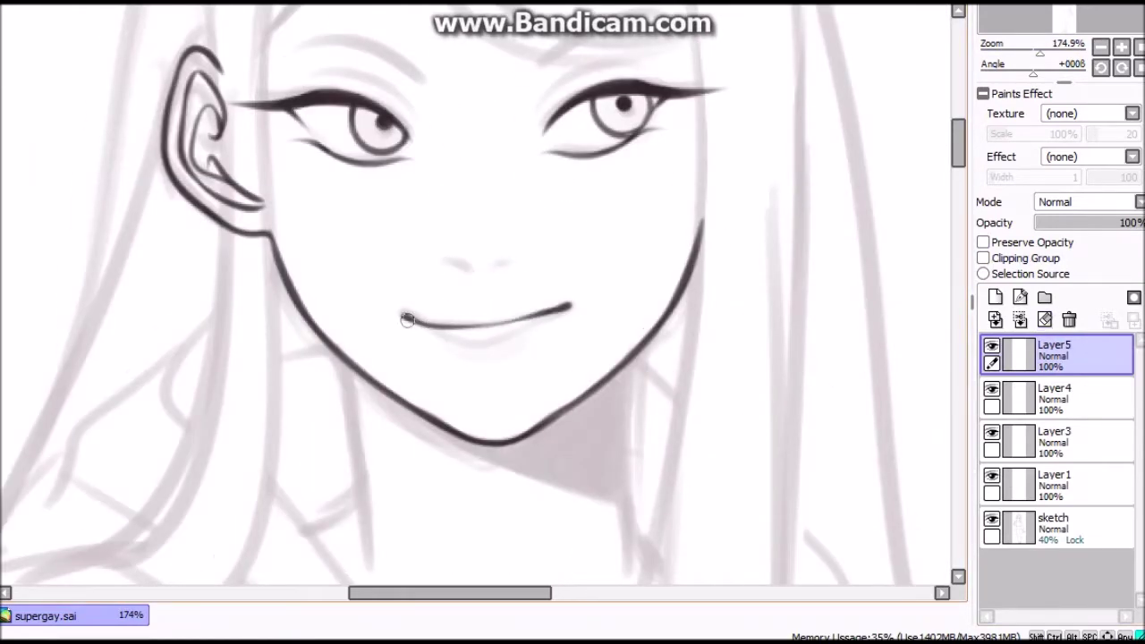
key("minus")
left_click_drag(451, 265, 505, 275)
key("minus")
key("minus")
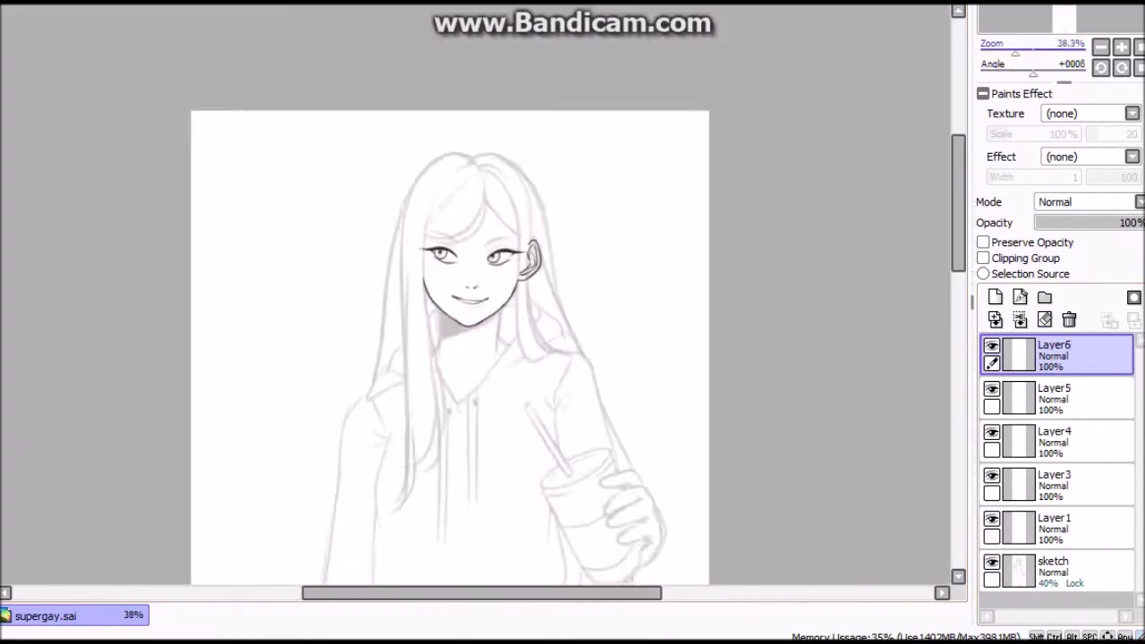
Redraw the mouth line and lower lip on a new layer with the first mouth layer hidden.
key("plus")
key("ctrl+shift+n")
key("ctrl+shift+n")
left_click_drag(436, 306, 522, 301)
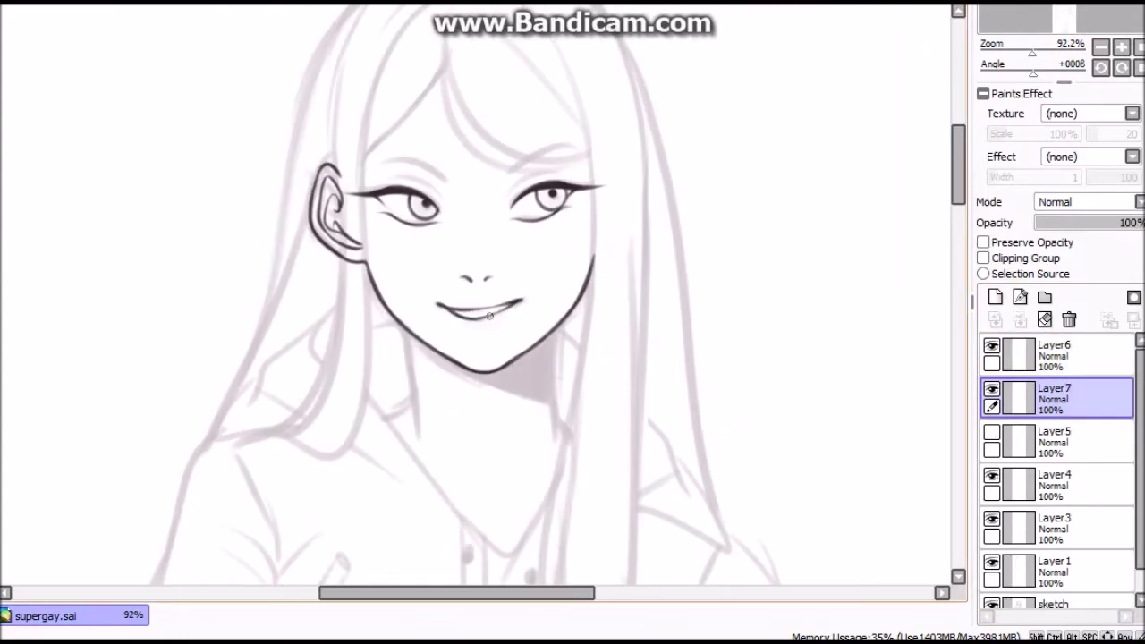
key("plus")
key("ctrl+z")
mouse_move(380, 329)
left_mouse_down()
mouse_move(430, 337)
mouse_move(608, 312)
left_mouse_up()
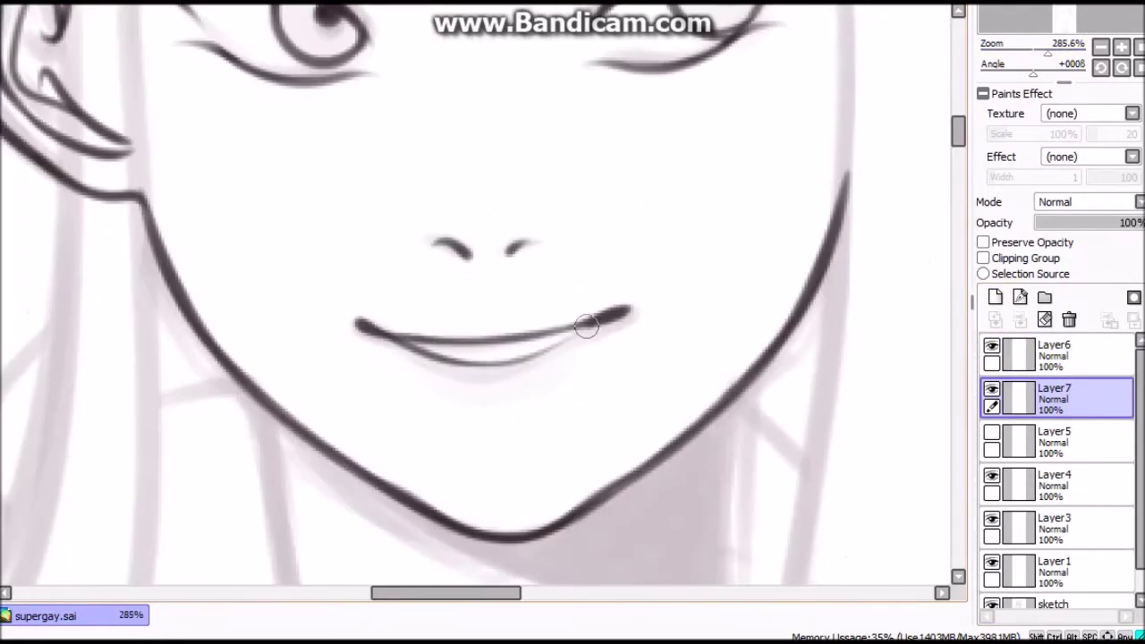
Delete Layer5, which holds the first version of the mouth.
key("minus")
left_click(990, 435)
left_click_drag(1055, 440, 1068, 319)
Examine the eye line art on Layer1 and Layer3 in normal and mirrored view.
key("plus")
left_click(1064, 527)
key("h")
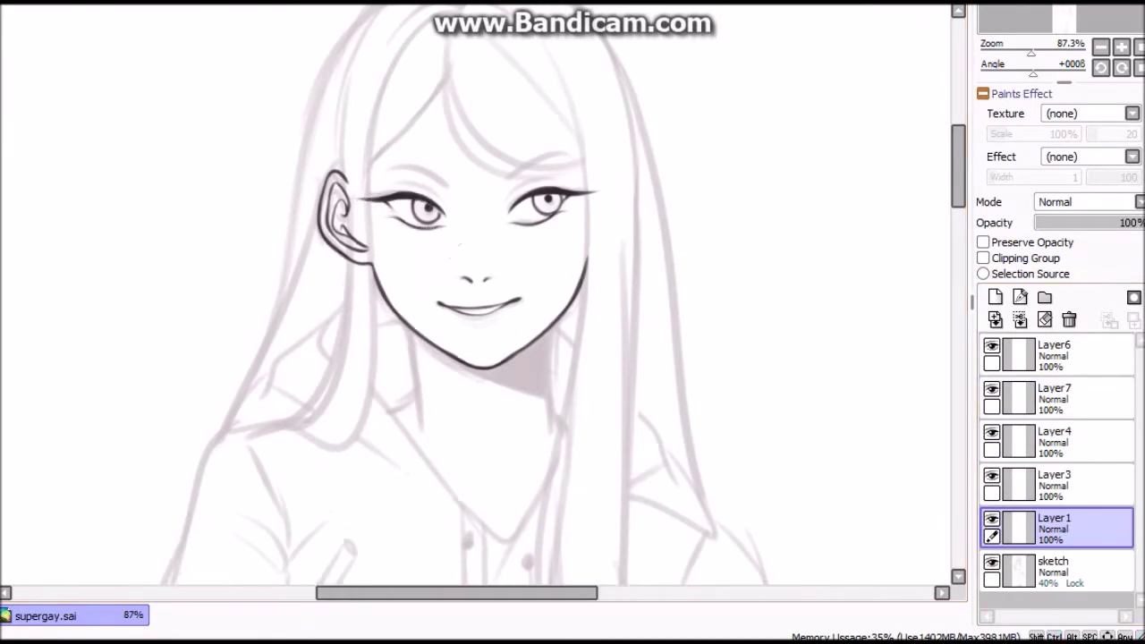
key("plus")
left_click(1064, 485)
key("h")
key("h")
key("h")
key("minus")
key("minus")
key("h")
key("h")
Ink the eyelid creases above both eyes on a new layer.
key("ctrl+shift+n")
key("plus")
key("plus")
key("plus")
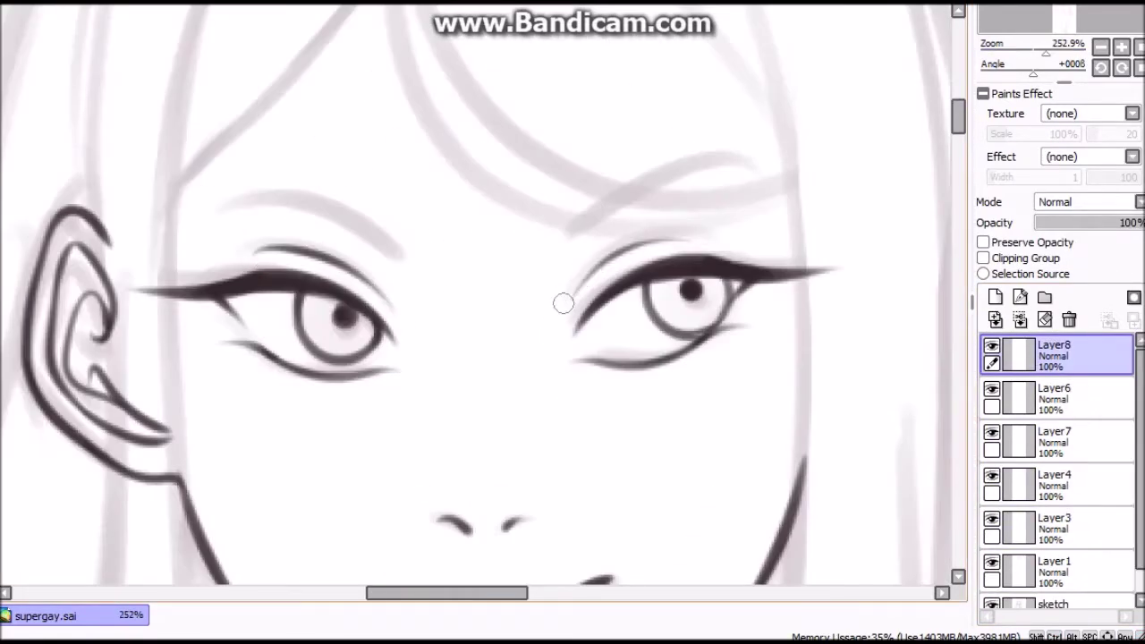
key("minus")
key("minus")
key("h")
Ink both sides of the neck on a new layer and add the short lines flaring towards the shoulders.
key("ctrl+shift+n")
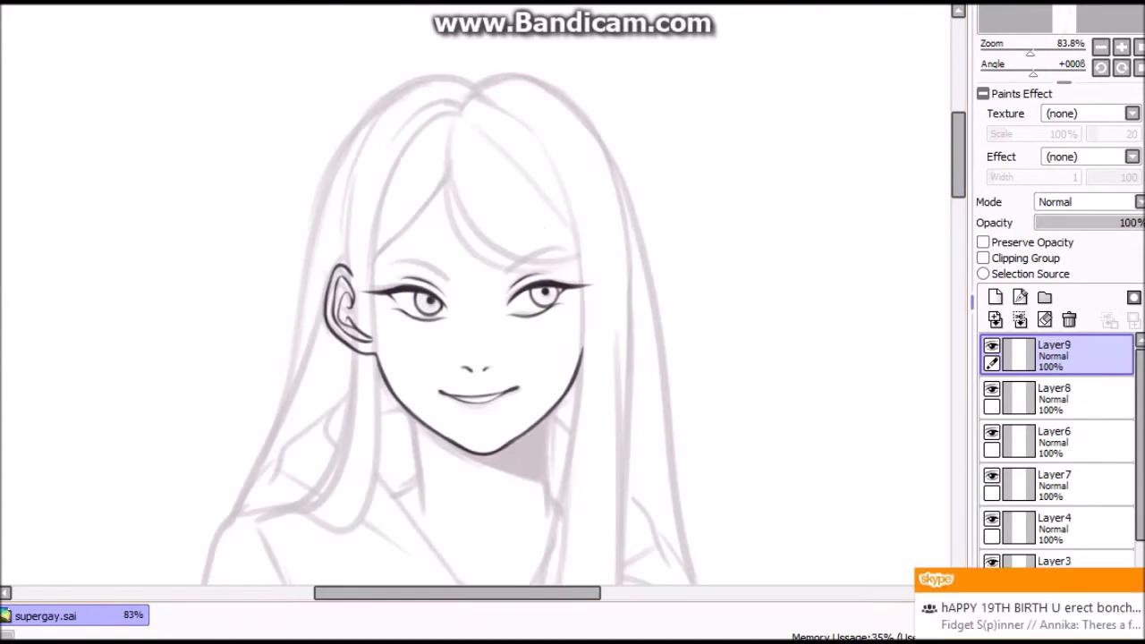
scroll(474, 295, "down", 3)
left_click_drag(413, 307, 424, 399)
left_click_drag(544, 304, 548, 410)
key("h")
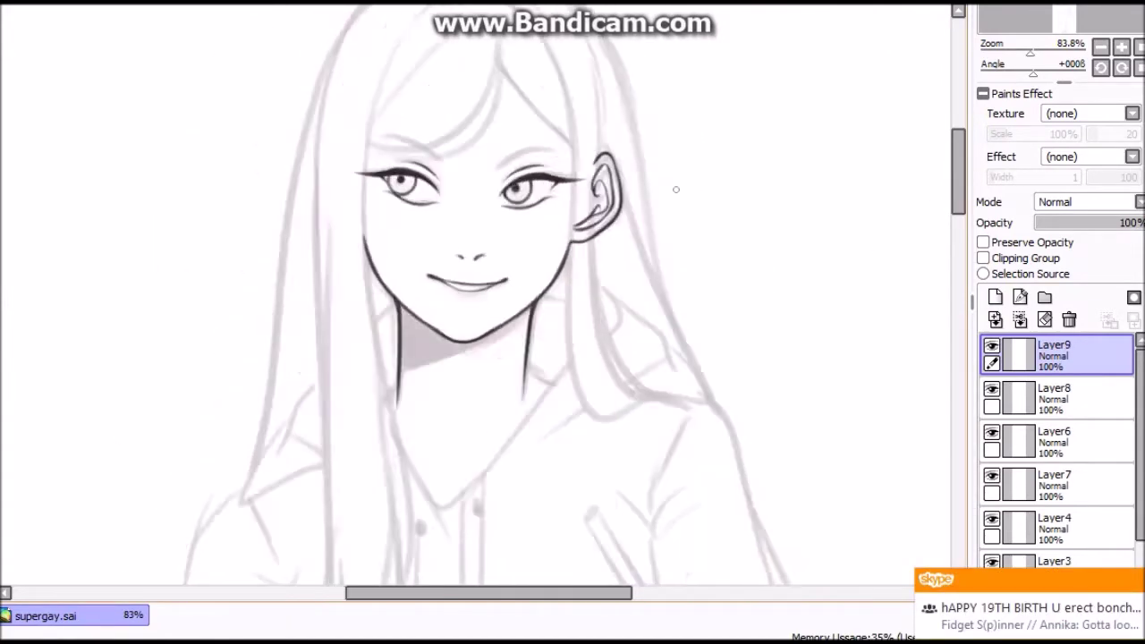
key("h")
left_click_drag(422, 373, 386, 384)
left_click_drag(548, 375, 561, 396)
Add a new layer and try out the hood's inner edge along the V-shaped neckline.
key("ctrl+shift+n")
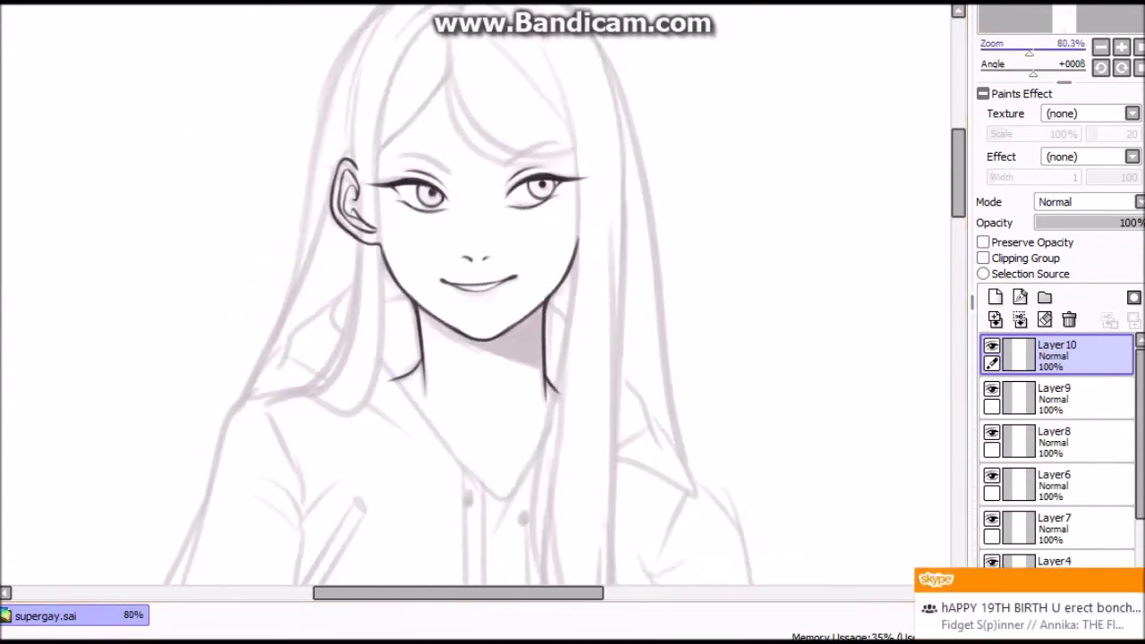
key("minus")
key("ctrl+z")
key("ctrl+y")
key("ctrl+z")
key("ctrl+y")
key("ctrl+z")
scroll(409, 188, "down", 3)
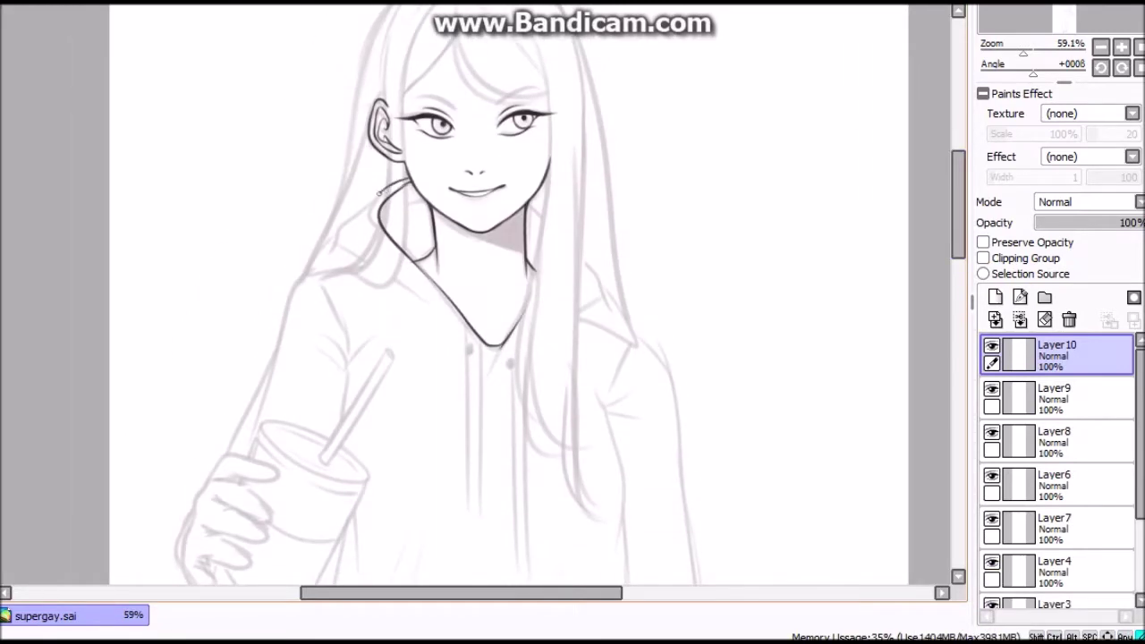
Undo the last hood stroke and redraw the inner edge curving from the neck down towards the neckline.
key("h")
key("h")
key("h")
key("h")
key("ctrl+z")
left_click_drag(366, 205, 427, 298)
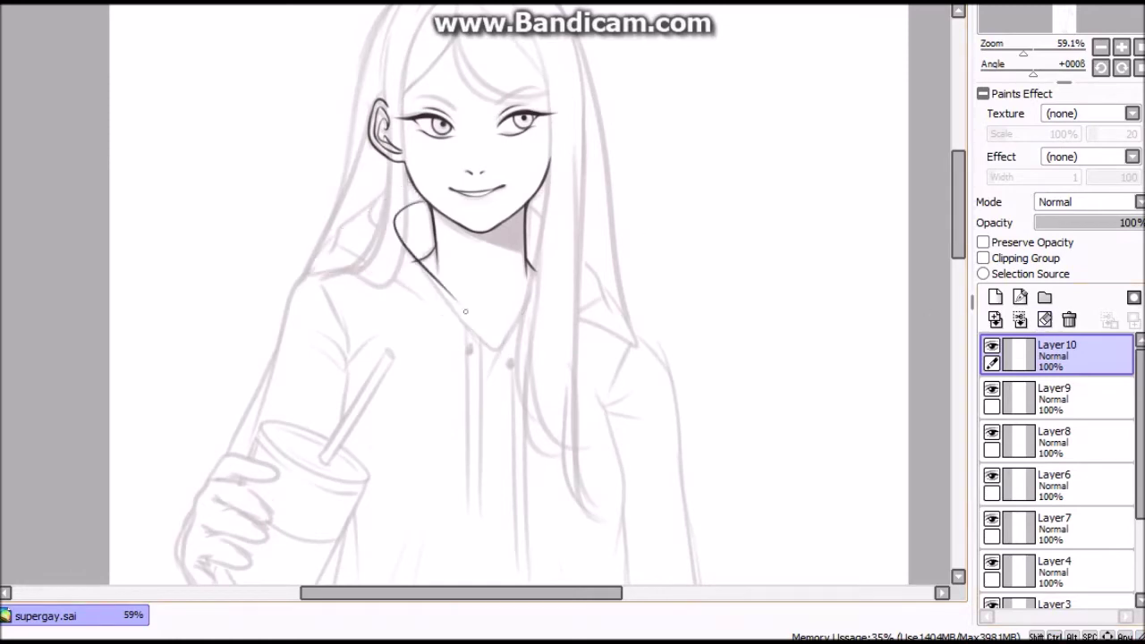
Ink the hood's outer edge and pointed flap below the ear.
key("h")
key("h")
left_click_drag(419, 259, 402, 183)
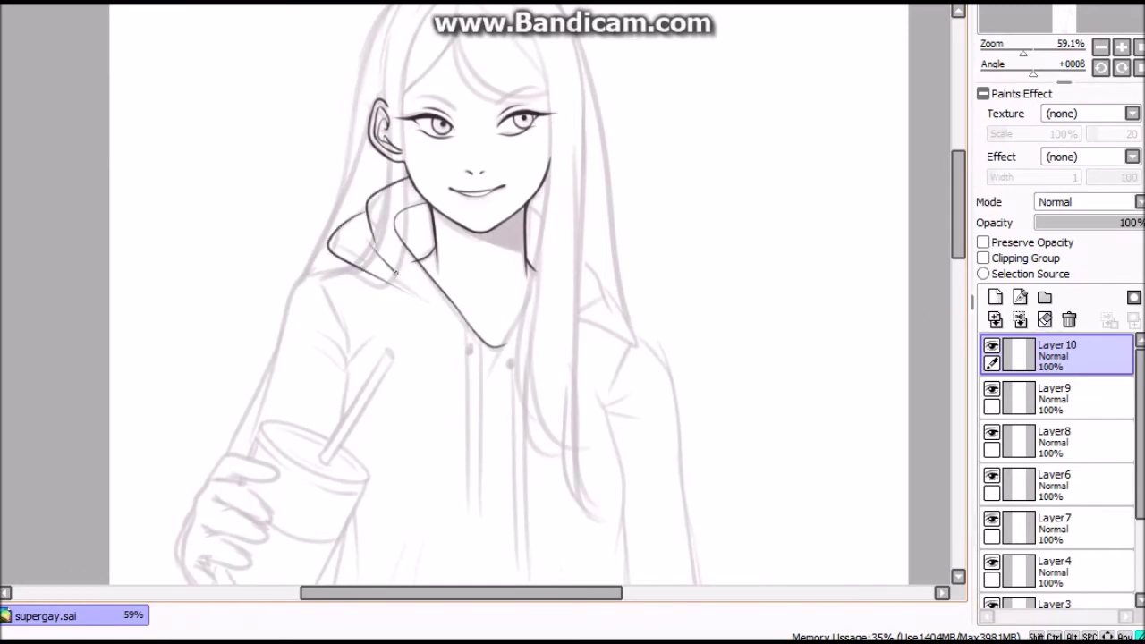
left_click_drag(327, 244, 393, 279)
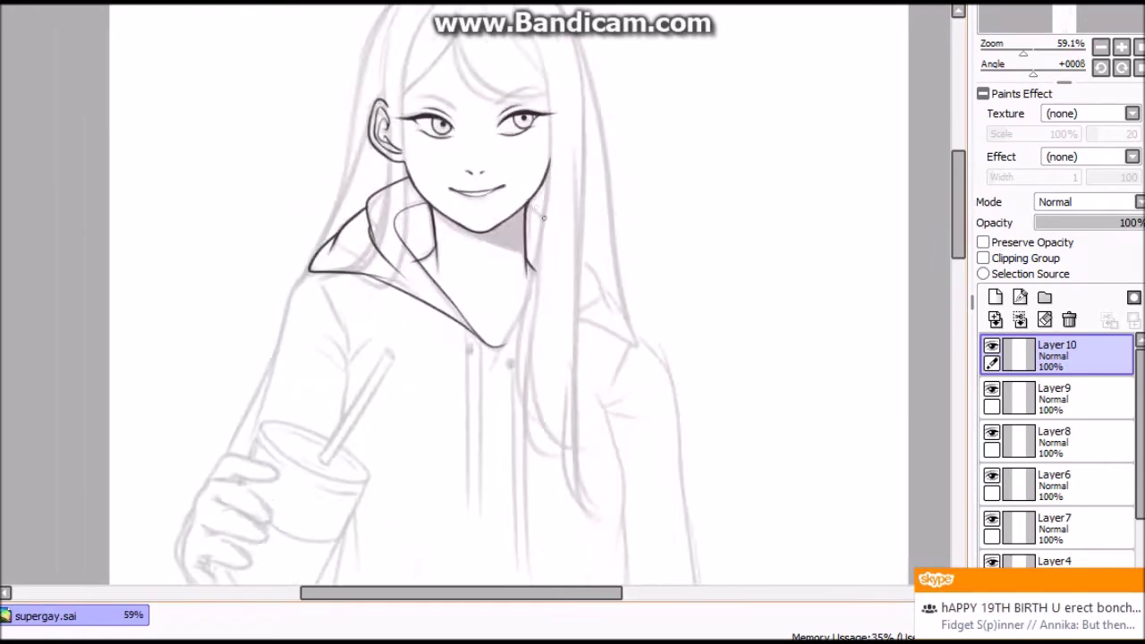
Ink the hood's edge from the jaw downwards on the side opposite the ear.
key("h")
key("h")
left_click_drag(535, 200, 587, 243)
key("h")
key("h")
key("h")
Ink the pointed flap and its fold on the hood's side opposite the ear.
left_click_drag(354, 272, 328, 315)
left_click_drag(320, 332, 370, 336)
key("h")
left_click_drag(590, 279, 575, 310)
key("h")
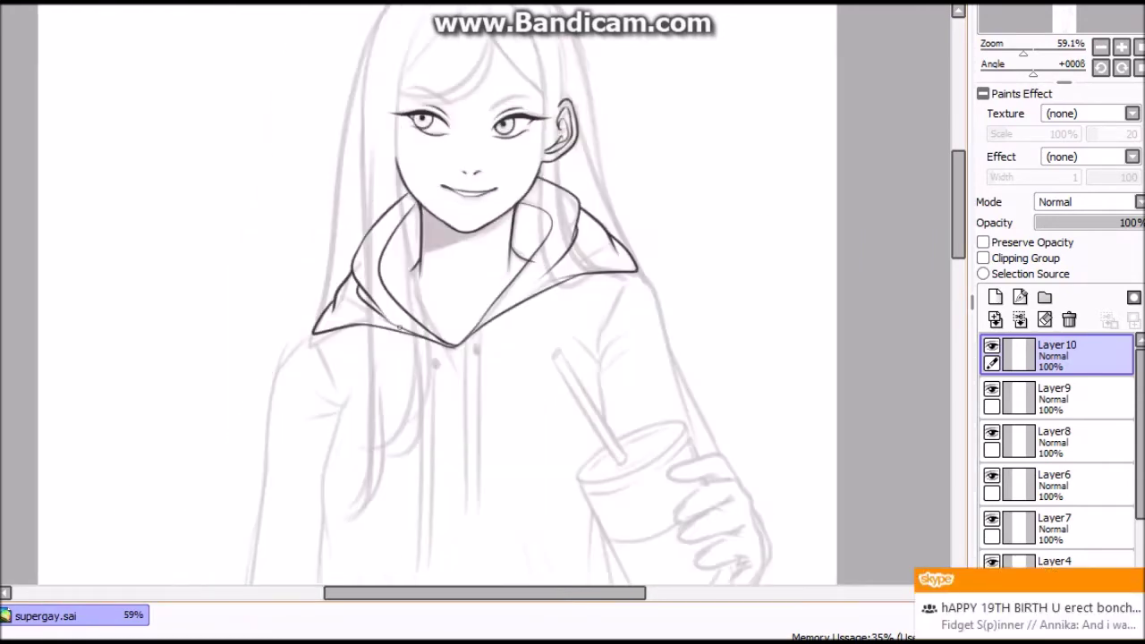
key("h")
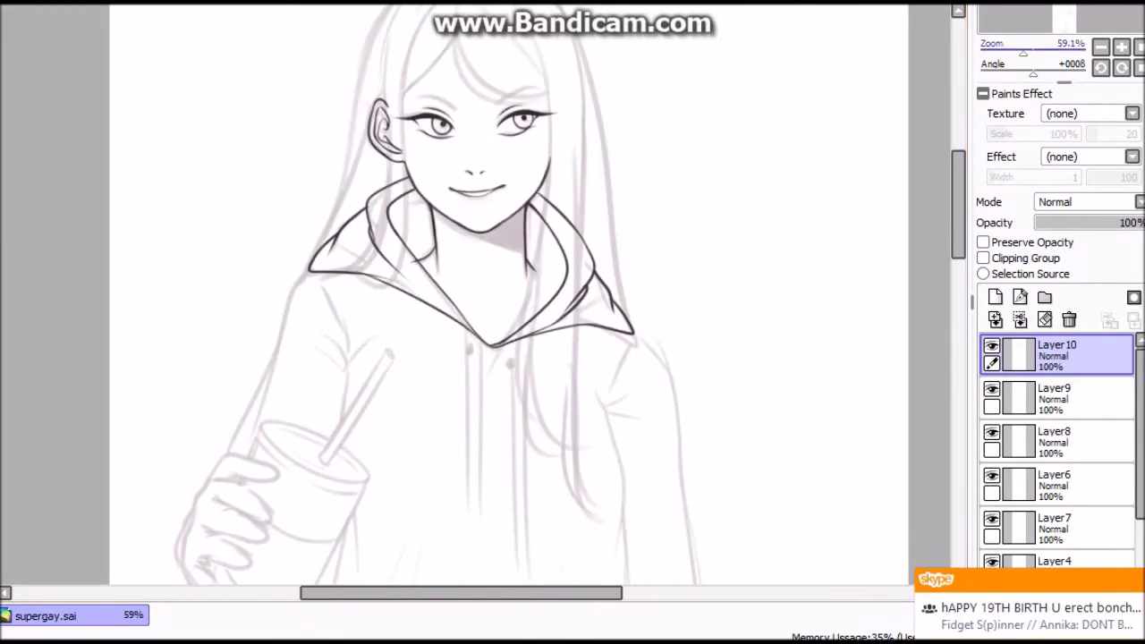
Ink the hoodie's side contours and bottom hem from the armpits down to the belt.
scroll(572, 295, "down", 3)
mouse_move(366, 262)
left_mouse_down()
mouse_move(353, 375)
mouse_move(392, 421)
mouse_move(489, 452)
mouse_move(570, 441)
left_mouse_up()
key("h")
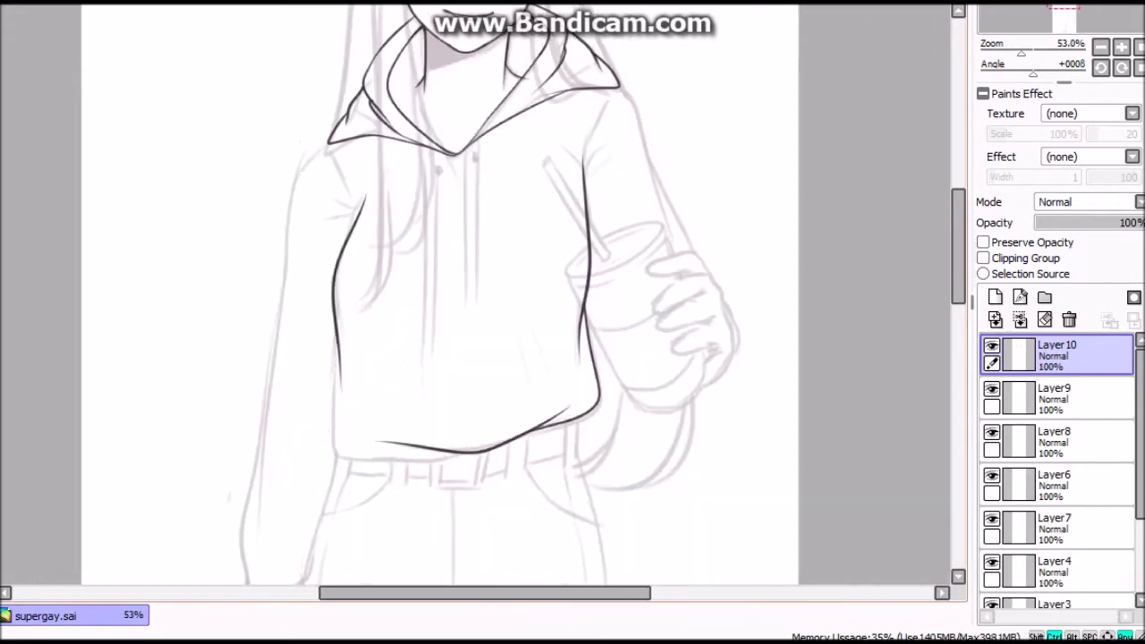
left_click_drag(338, 349, 350, 429)
key("h")
key("h")
key("h")
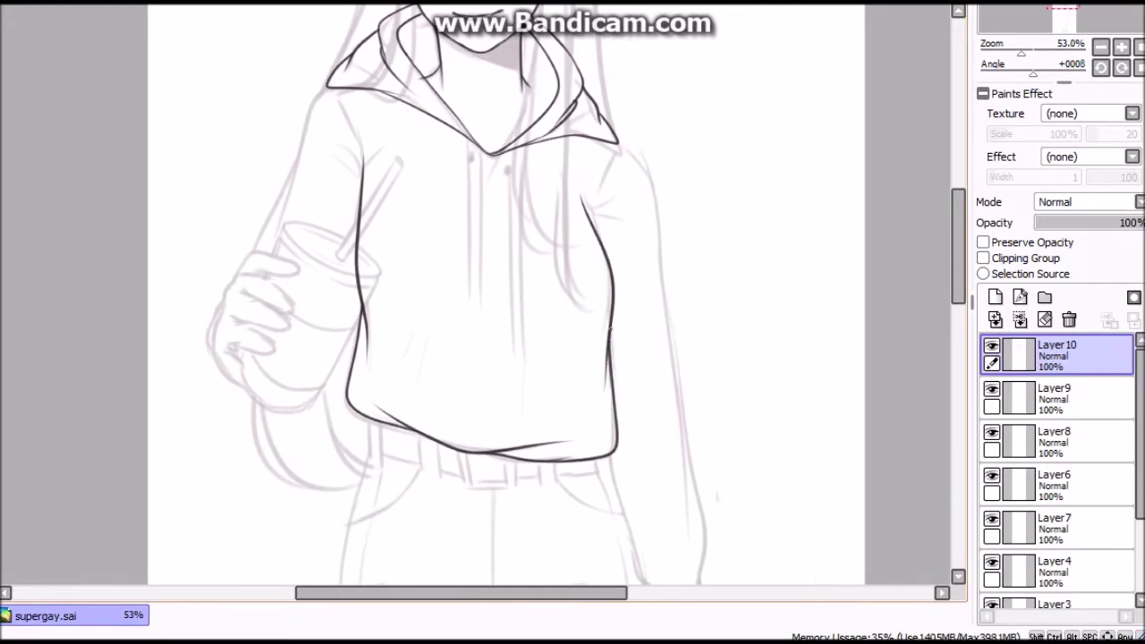
On a new layer, ink the armhole seams on both shoulders and the upper sleeve edge of the drink-holding arm.
scroll(611, 329, "down", 2)
key("ctrl+shift+n")
left_click_drag(583, 235, 563, 299)
left_click_drag(363, 195, 331, 300)
key("h")
key("h")
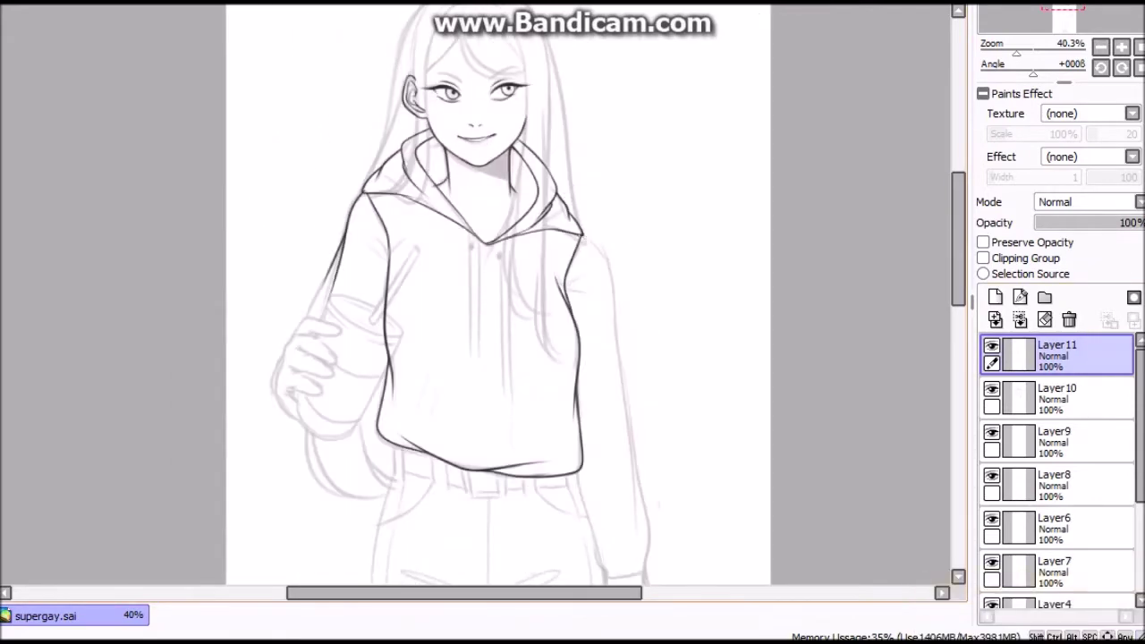
Ink the lowered arm's sleeve from the shoulder to the wrist and merge the sleeve layer down.
scroll(663, 177, "down", 3)
left_click_drag(629, 291, 655, 433)
key("h")
key("h")
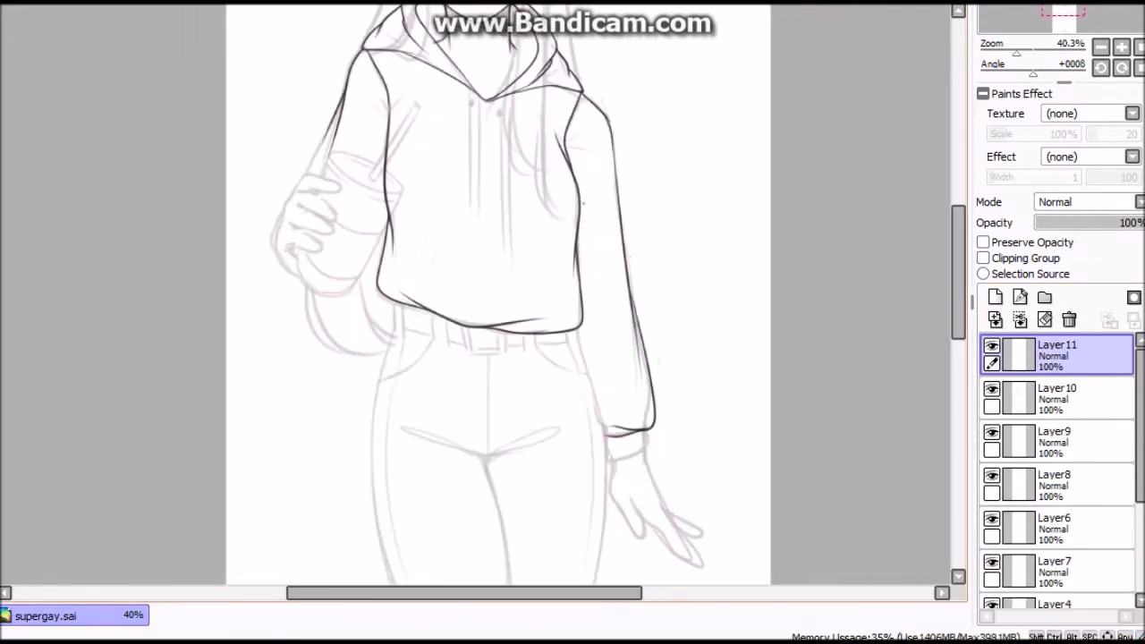
scroll(501, 295, "up", 1)
scroll(501, 295, "up", 2)
key("ctrl+e")
scroll(501, 295, "down", 2)
On a new layer, ink the ribbed cuff at the lowered arm's wrist.
key("ctrl+shift+n")
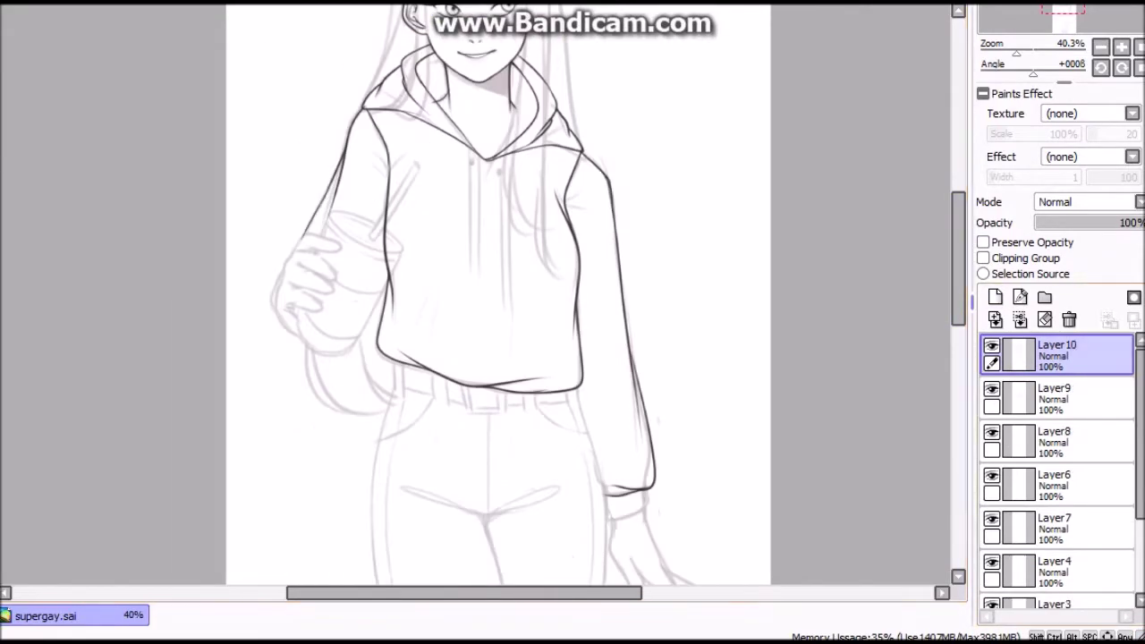
key("ctrl+shift+n")
scroll(501, 296, "down", 5)
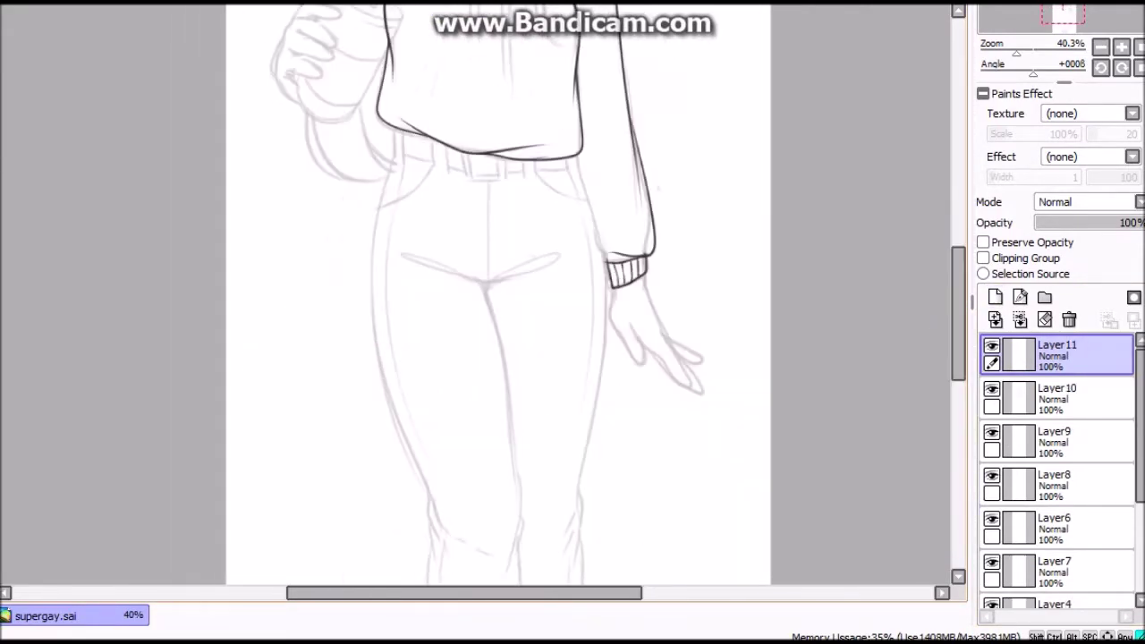
key("h")
key("h")
scroll(501, 295, "up", 6)
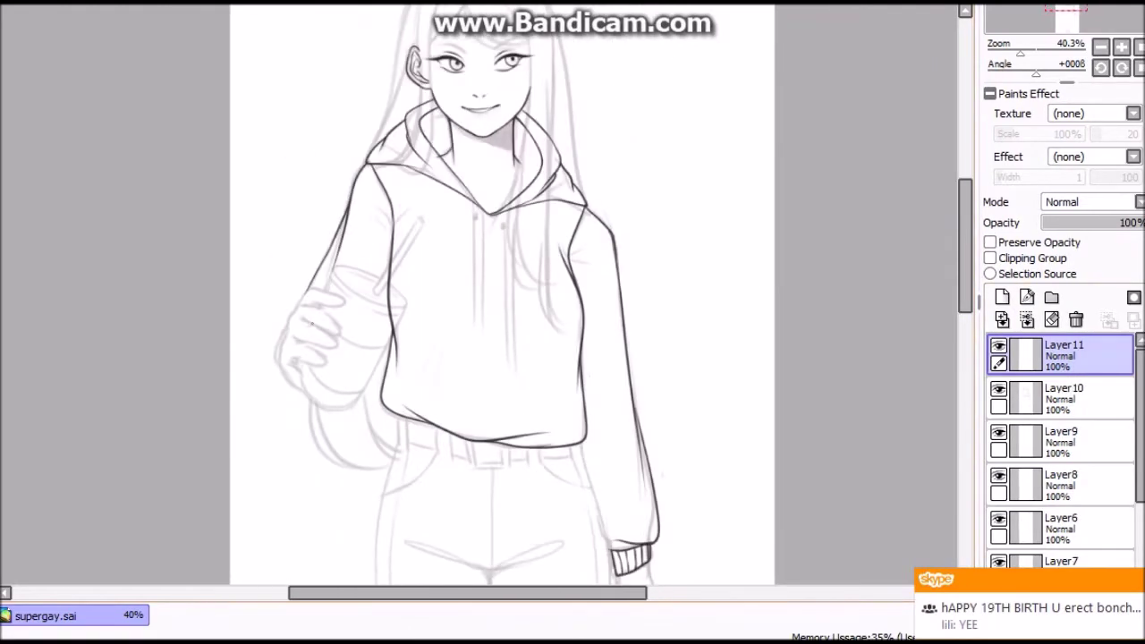
Ink the ribbed cuff behind the hand holding the drink and merge the cuff layer down.
left_click_drag(287, 337, 278, 350)
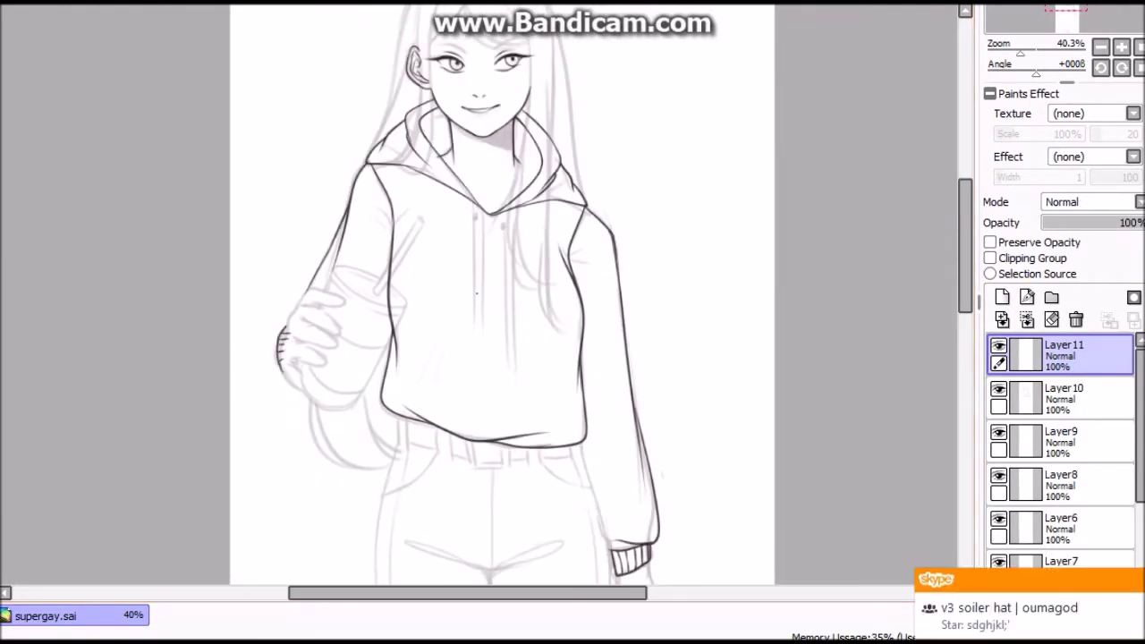
scroll(287, 359, "down", 2)
scroll(287, 359, "up", 3)
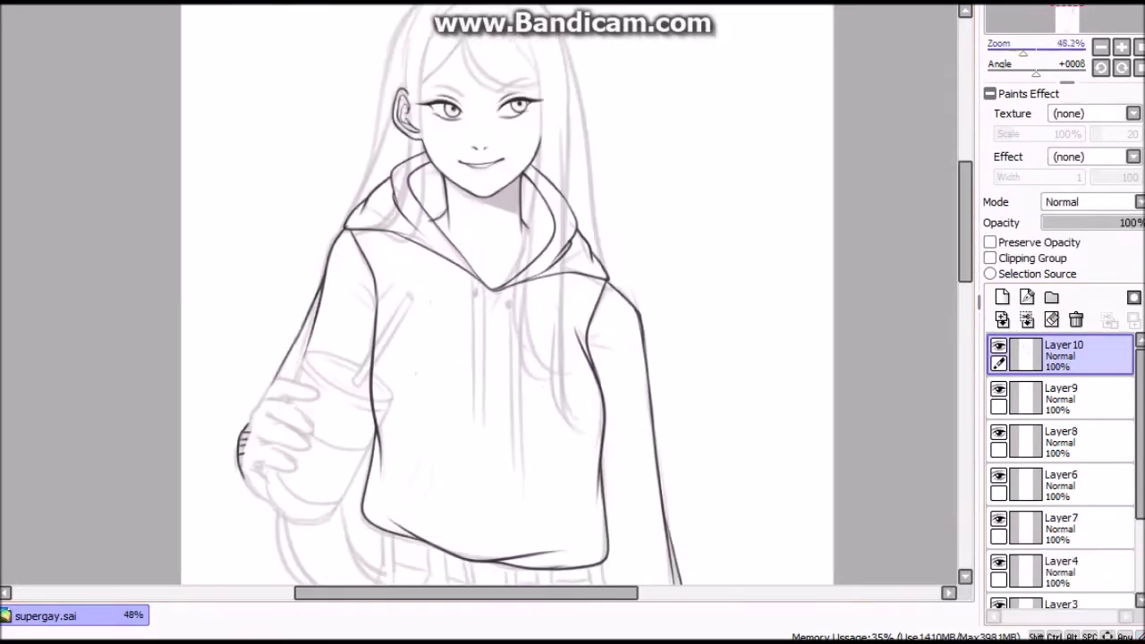
Ink the belt and its loops under the hoodie hem on the drink side, up to the buckle.
scroll(492, 295, "down", 3)
left_click_drag(397, 237, 404, 257)
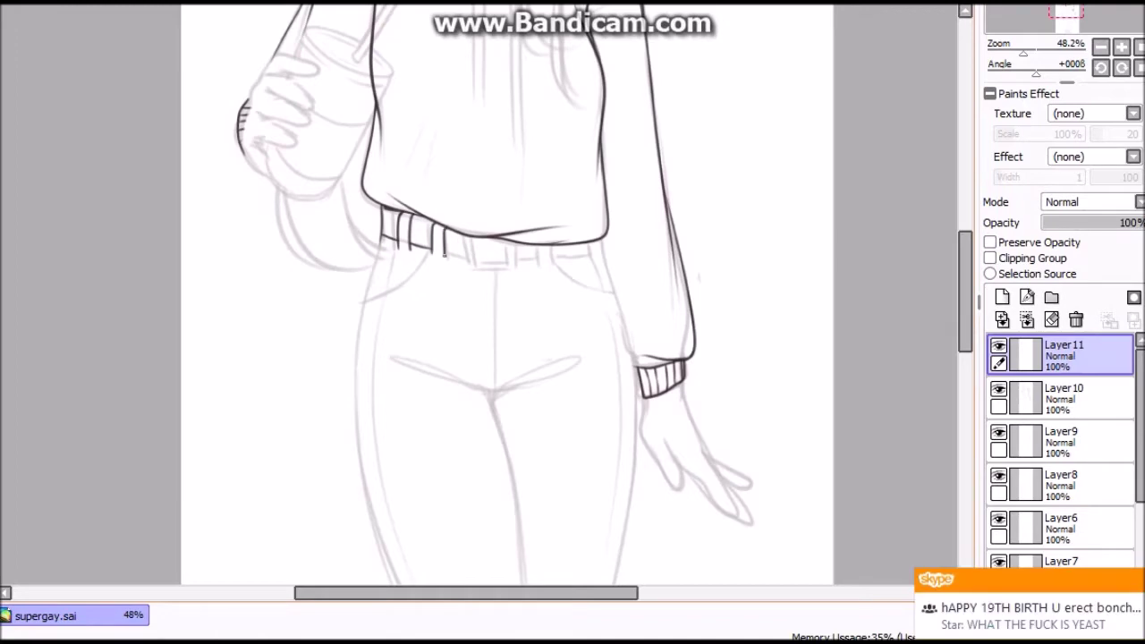
left_click_drag(443, 227, 447, 256)
Draw the belt buckle's outer frame as a straight-edged rectangle on a new linework layer.
key("ctrl+shift+n")
left_click_drag(466, 325, 467, 358)
left_click_drag(467, 360, 513, 364)
key("ctrl+shift+n")
scroll(474, 289, "up", 3)
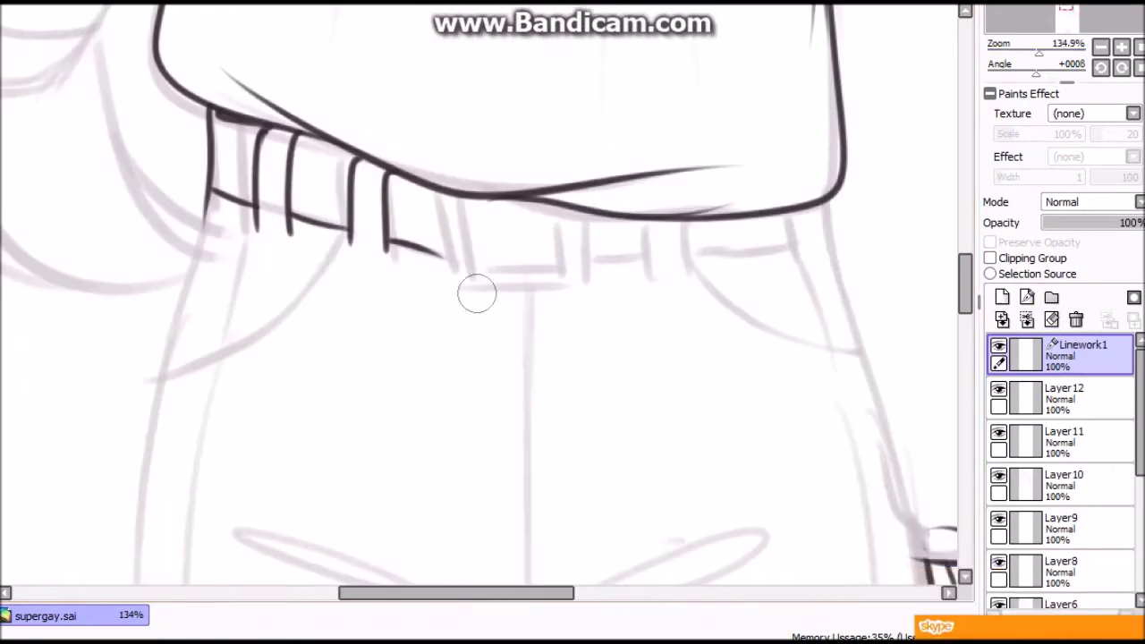
mouse_move(440, 186)
left_mouse_down()
mouse_move(583, 284)
mouse_move(583, 186)
left_mouse_up()
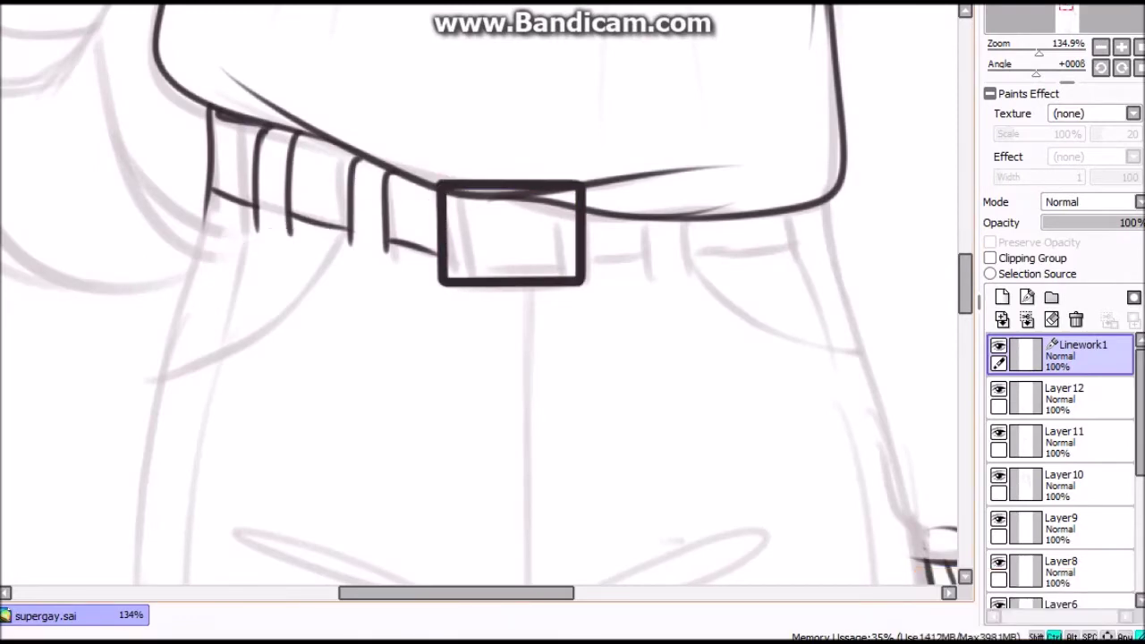
Duplicate the buckle rectangle and shrink the copy into an inner frame.
key("h")
key("ctrl+t")
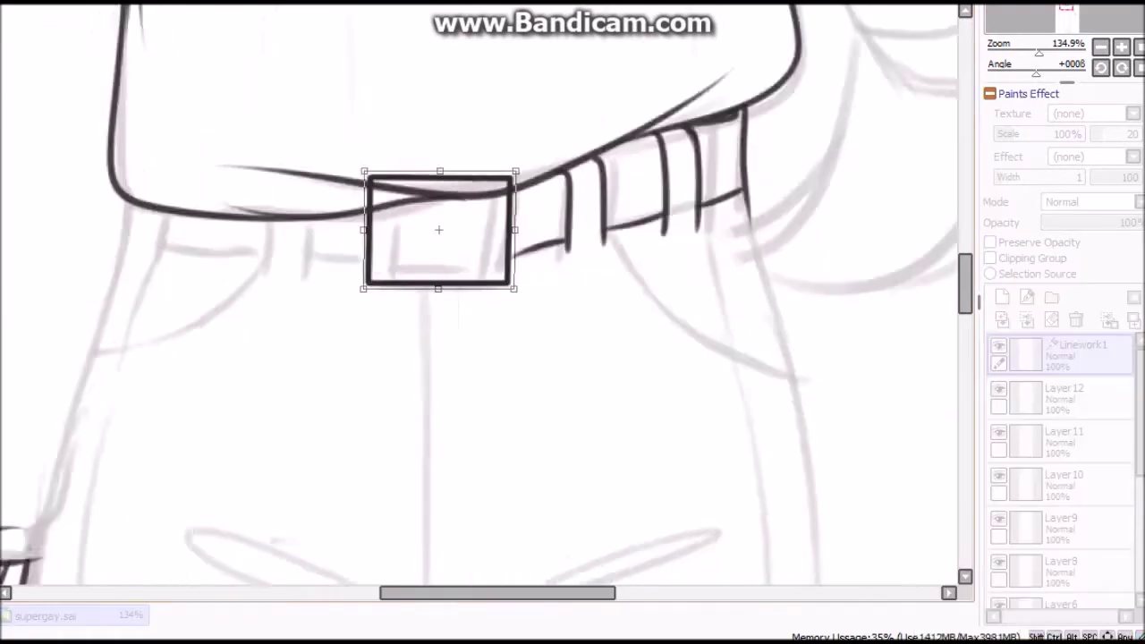
key("h")
scroll(482, 295, "down", 3)
left_click_drag(551, 288, 540, 279)
key("Return")
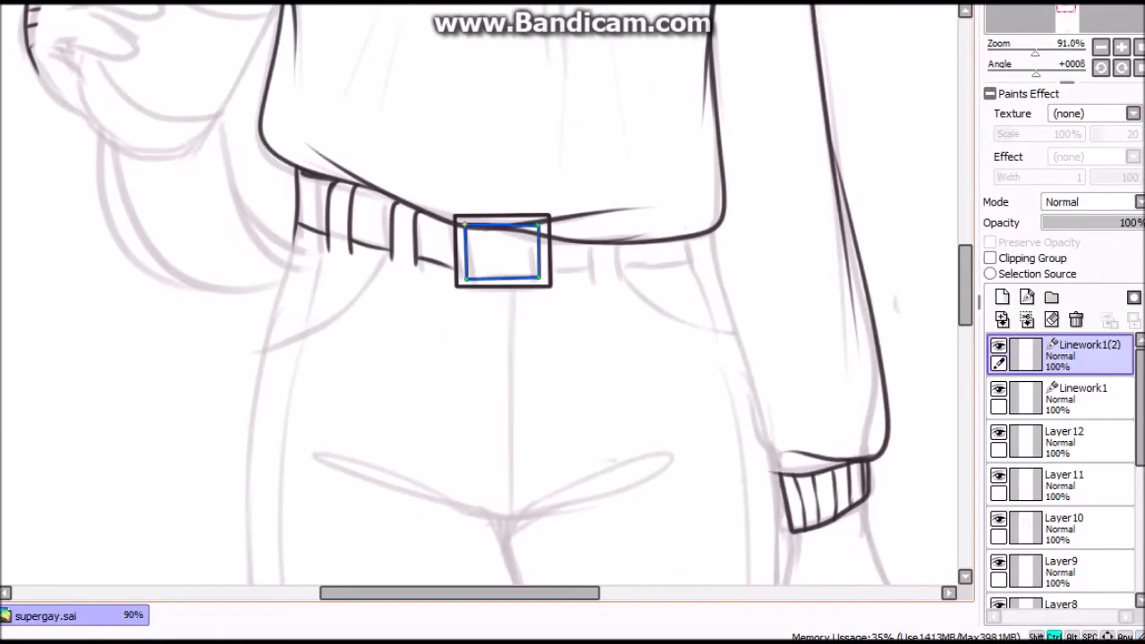
Merge the two buckle frames with lines joining their corners, and delete the unused Layer12.
key("ctrl+e")
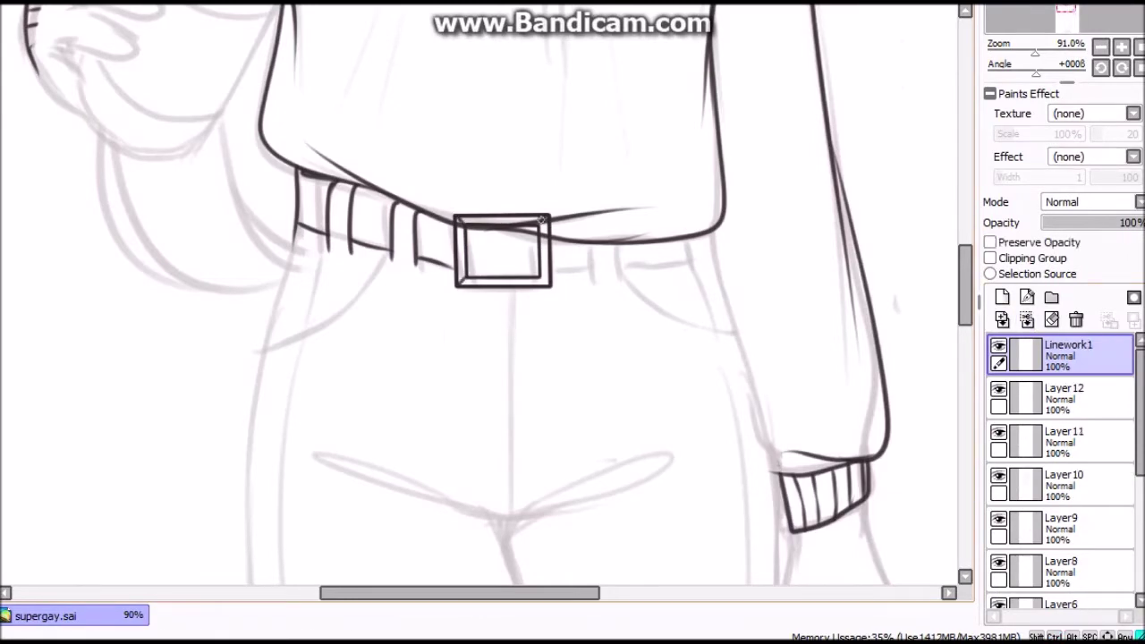
scroll(550, 282, "down", 2)
left_click(1064, 398)
left_click(1076, 319)
key("h")
key("h")
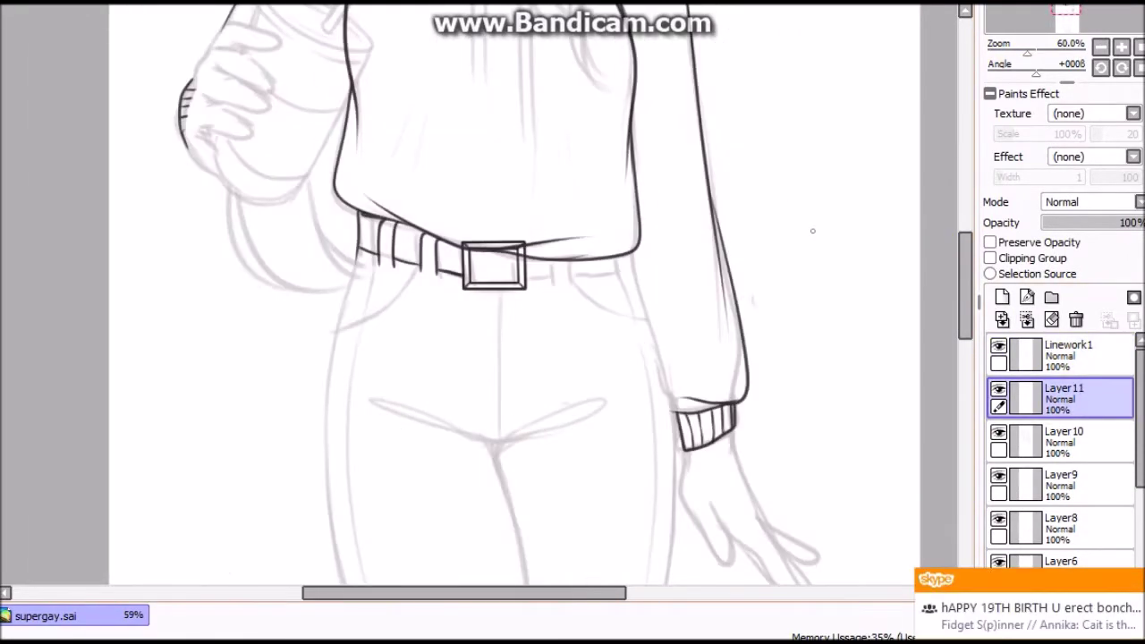
Erase the buckle lines overlapping the hoodie hem and ink the remaining belt and loops on the lowered-arm side.
left_click(1064, 355)
scroll(509, 214, "up", 1)
scroll(509, 213, "down", 1)
key("h")
key("h")
key("h")
key("h")
key("h")
key("h")
key("ctrl+e")
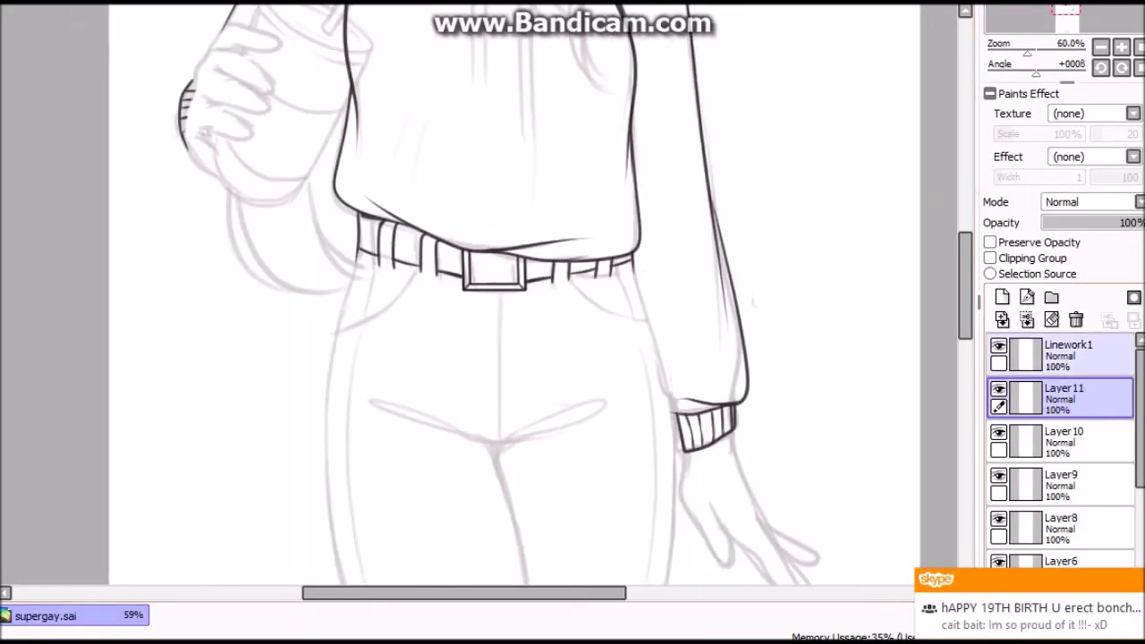
Switch to Skype and write "its fine do" in the group chat.
scroll(474, 291, "down", 3)
scroll(492, 295, "up", 2)
left_click(1028, 546)
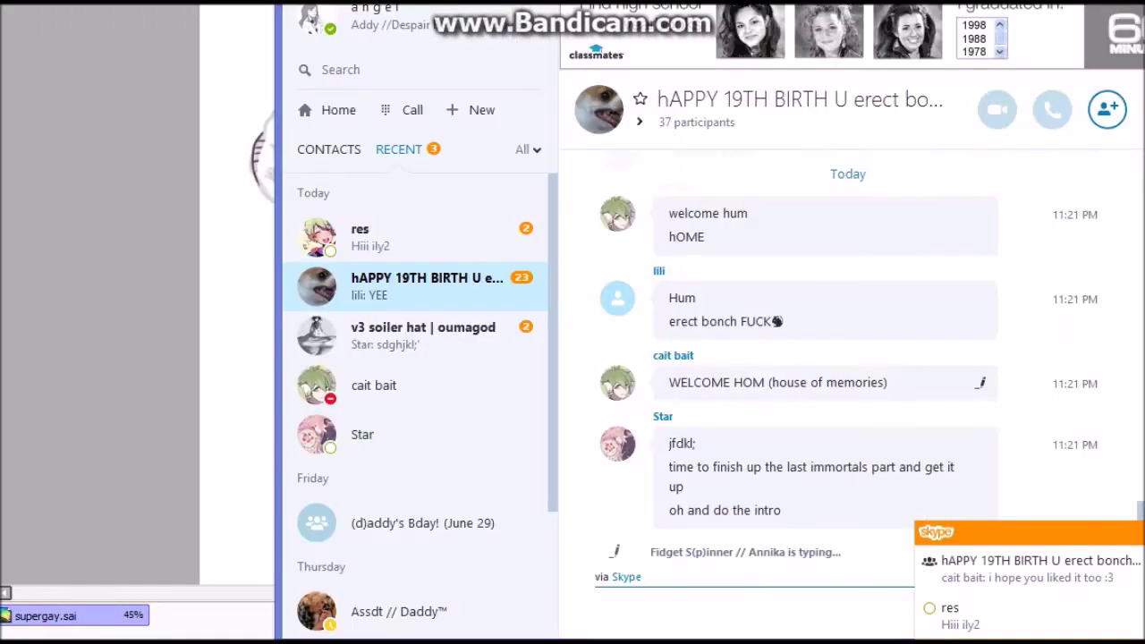
left_click(359, 286)
type("its fine do")
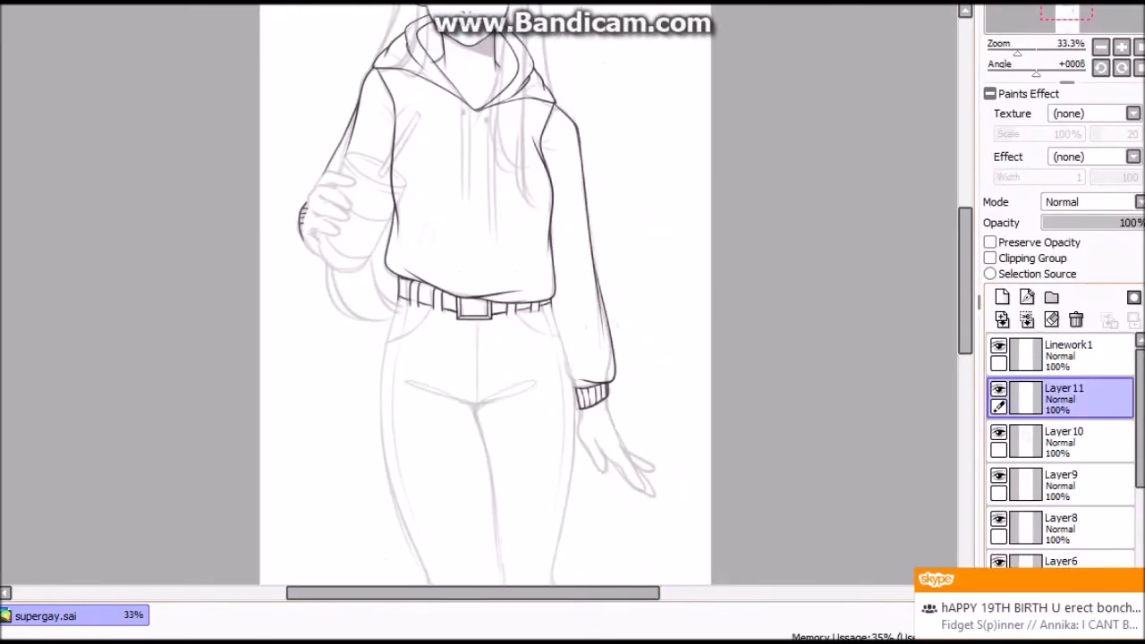
On a new layer, ink the trouser leg's outer contour from hip to knee on the drink side.
key("ctrl+shift+n")
scroll(483, 295, "down", 3)
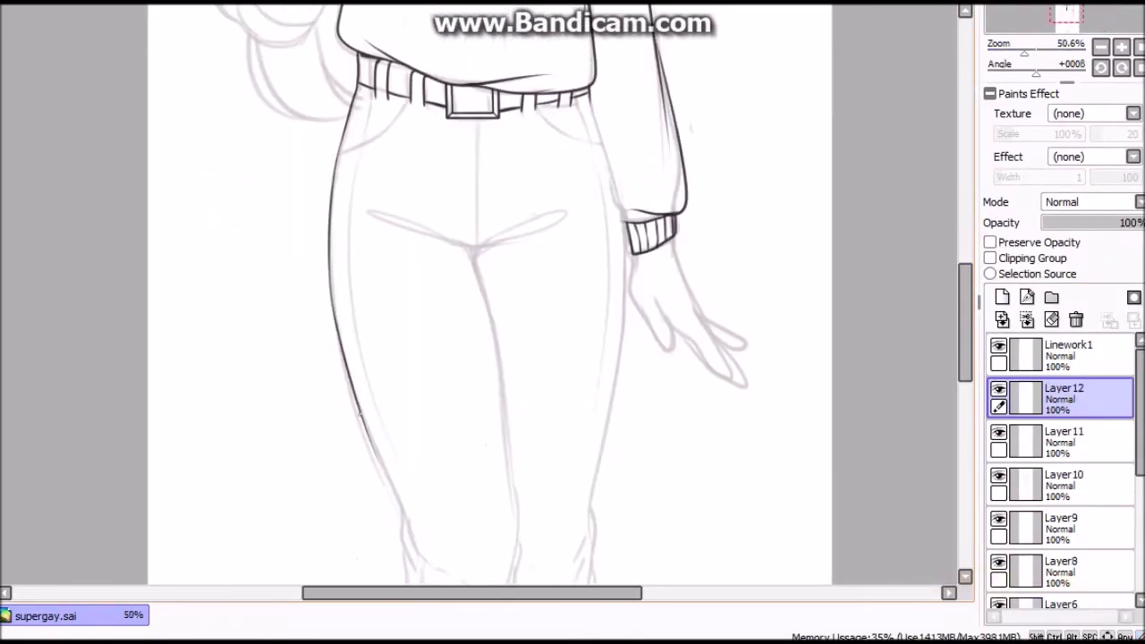
key("h")
key("h")
scroll(391, 237, "up", 2)
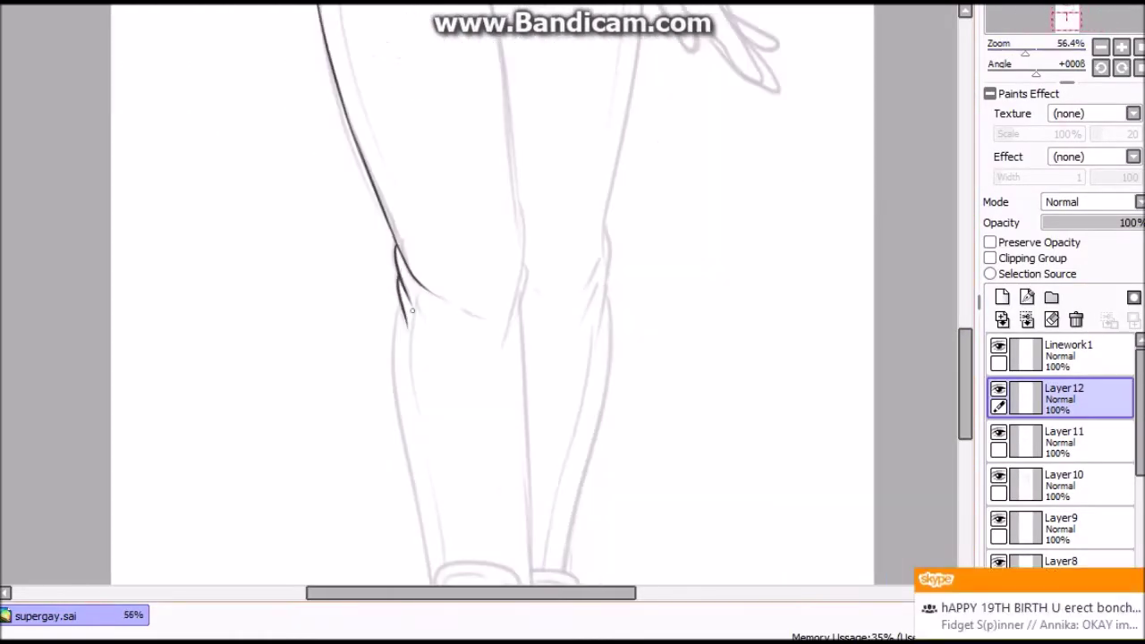
Ink the knee folds and both lower-leg contours down to the shoe on the drink side.
left_click_drag(409, 318, 427, 302)
left_click_drag(404, 268, 456, 306)
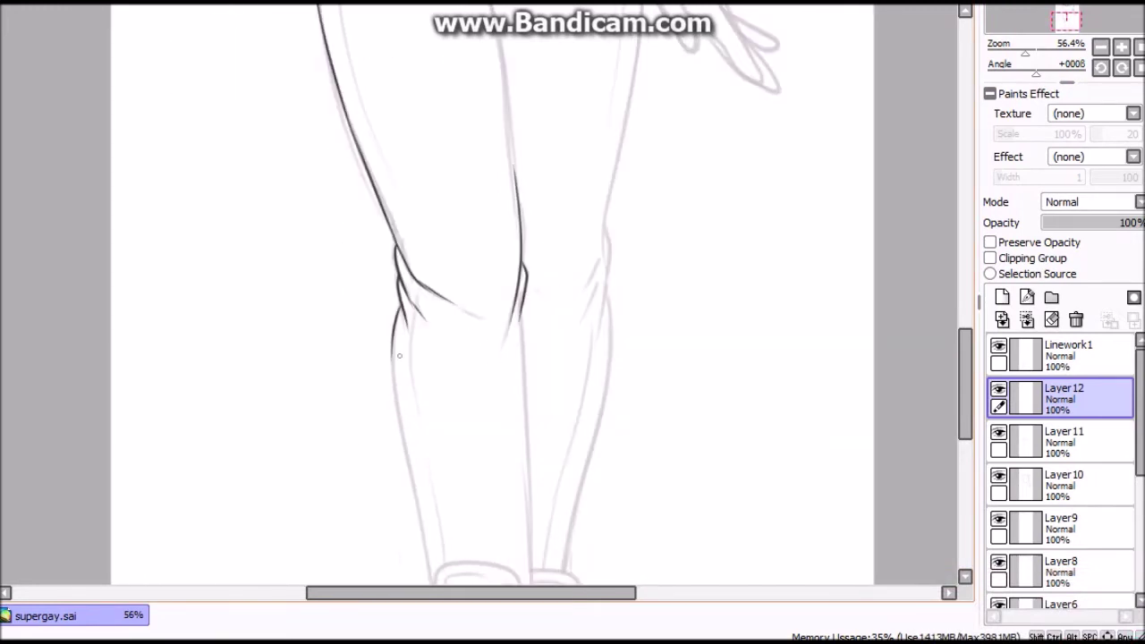
scroll(391, 338, "down", 3)
left_click_drag(395, 166, 428, 393)
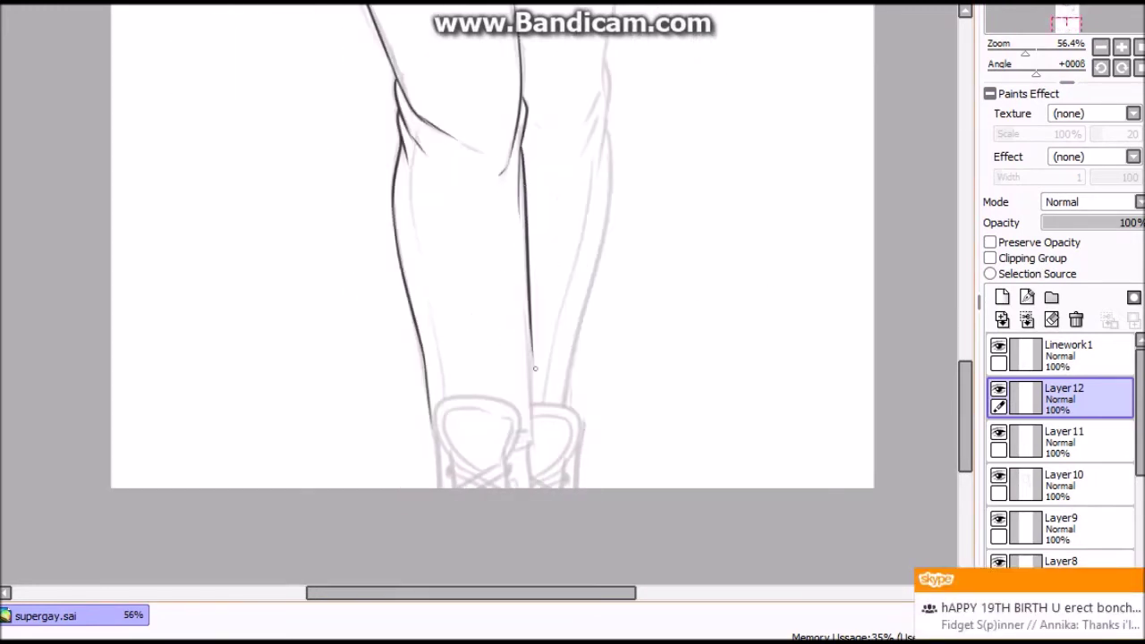
key("h")
key("h")
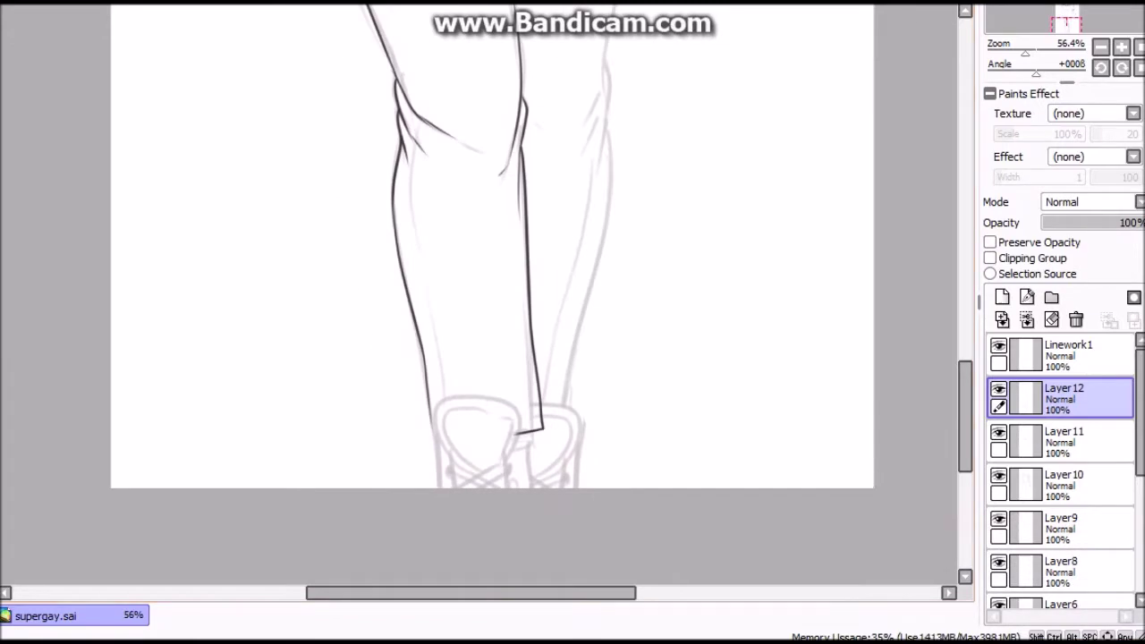
Ink the inner thigh line up to the crotch and, on a new layer, the creases spreading from the crotch.
scroll(435, 358, "up", 3)
scroll(435, 358, "down", 2)
scroll(485, 295, "up", 2)
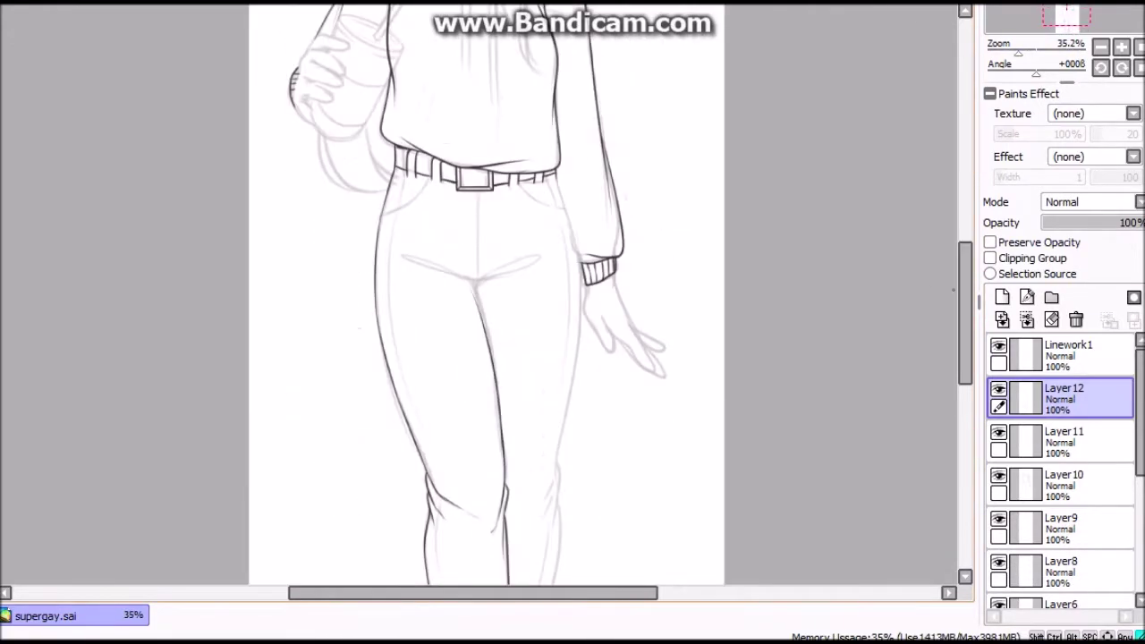
scroll(471, 257, "up", 2)
left_click(1001, 297)
left_click_drag(465, 292, 581, 270)
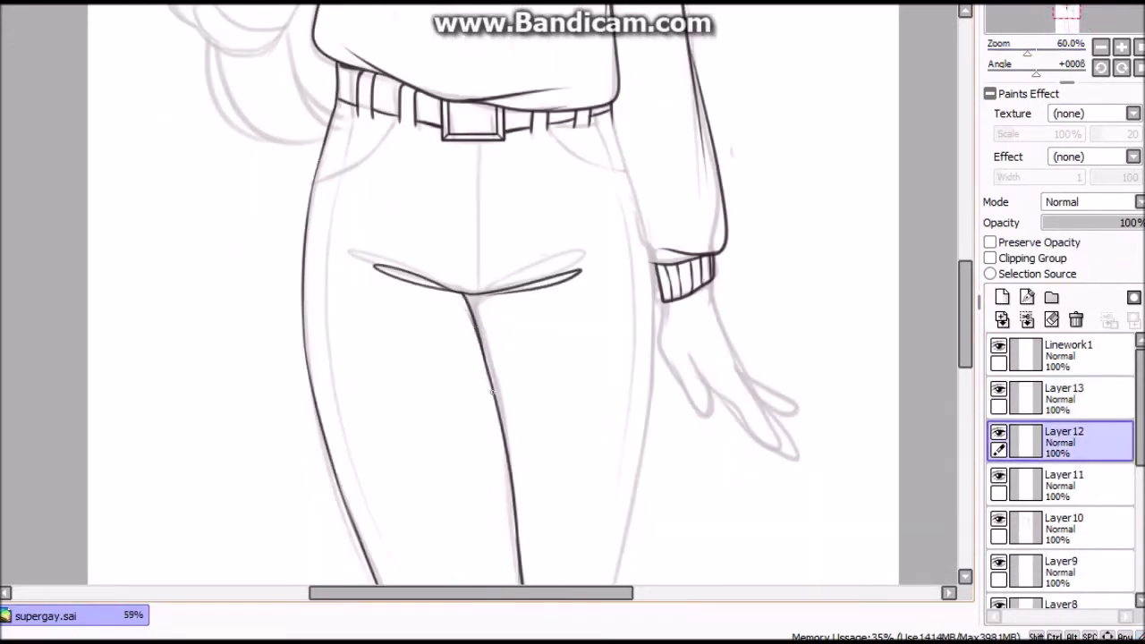
Ink the fly seam below the buckle and the curved front pocket on the drink side.
scroll(494, 406, "down", 3)
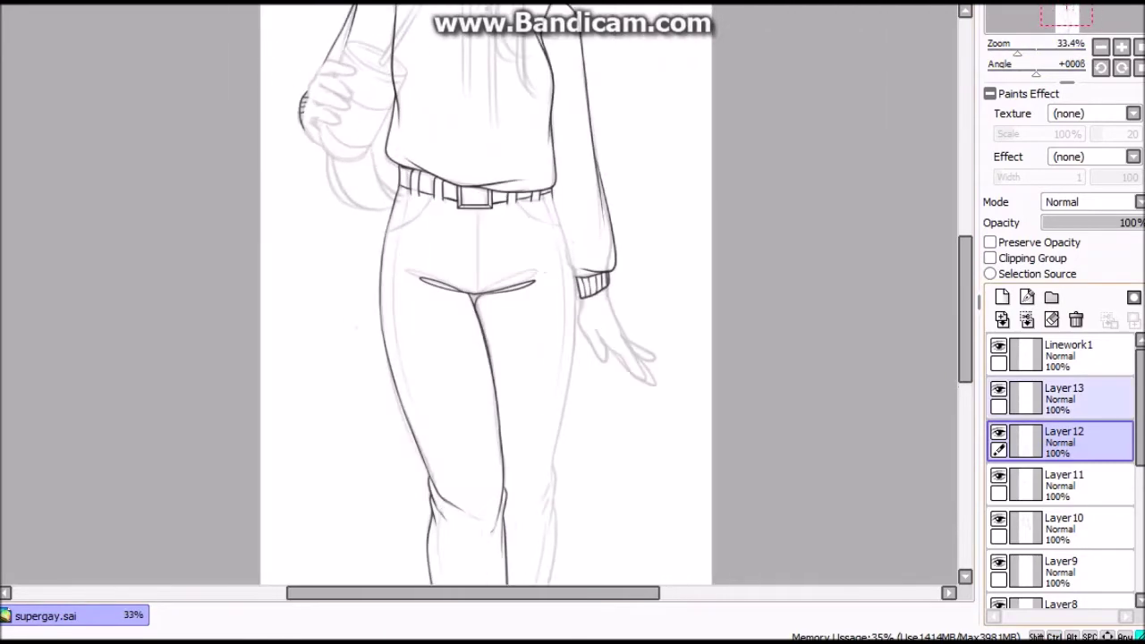
left_click_drag(477, 351, 479, 437)
scroll(554, 368, "up", 2)
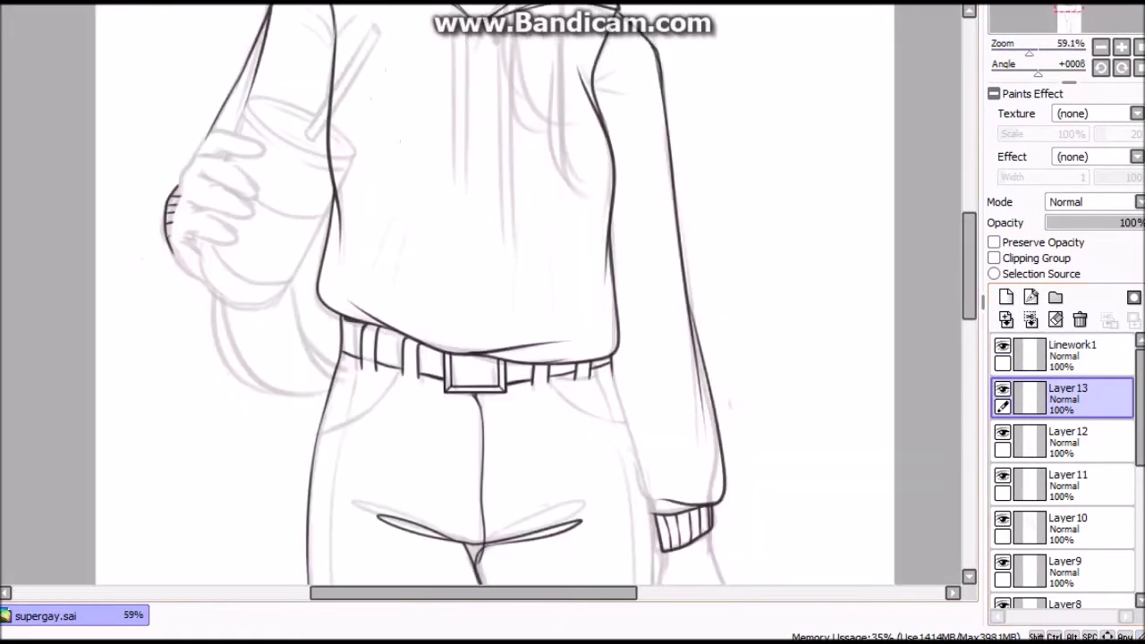
scroll(554, 369, "down", 2)
key("h")
scroll(555, 369, "up", 1)
key("h")
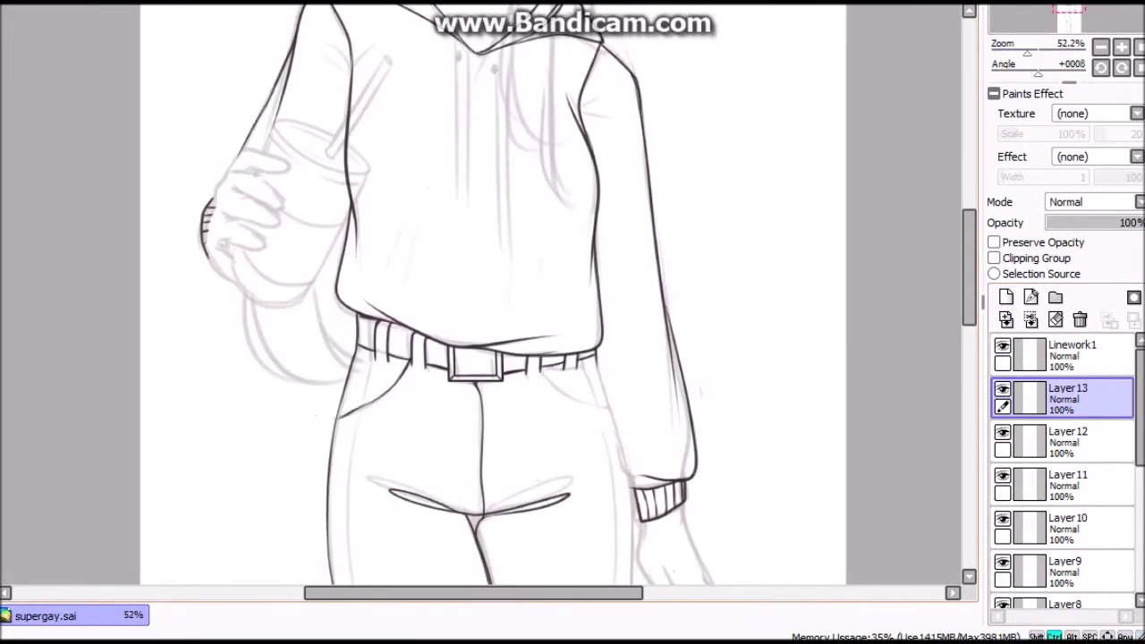
Ink the other leg's outer contour from hip to knee and the folds at its knee.
scroll(554, 368, "down", 2)
left_click_drag(626, 501, 626, 210)
key("h")
scroll(907, 254, "up", 3)
key("h")
key("h")
key("h")
scroll(787, 269, "down", 5)
key("h")
key("h")
key("h")
key("h")
key("h")
key("h")
key("h")
key("h")
key("h")
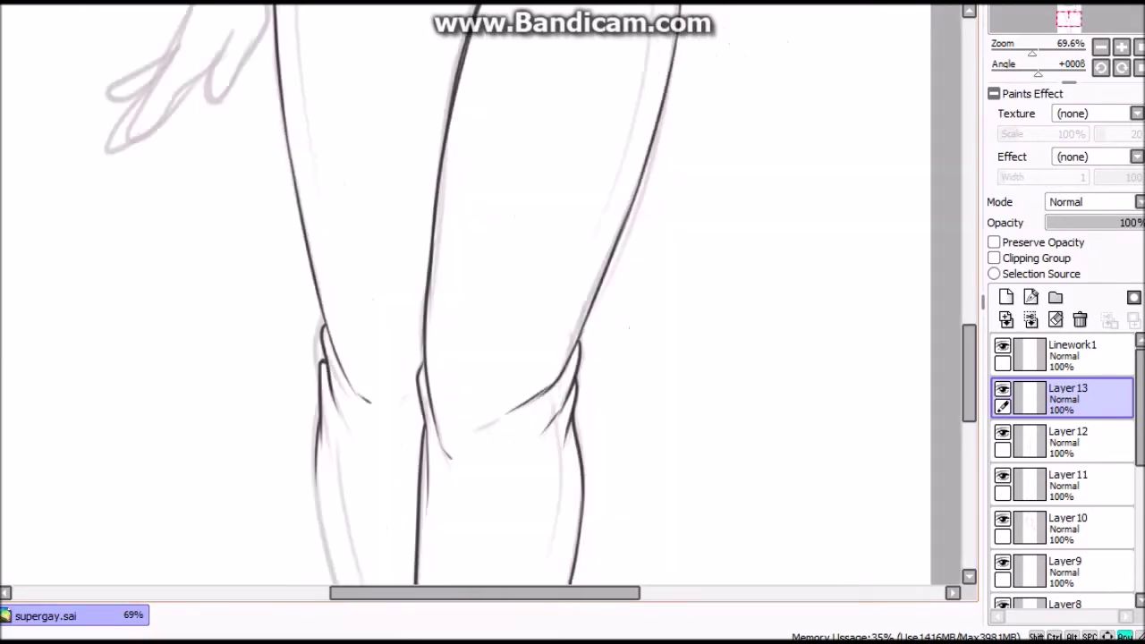
Ink the rest of that lower leg and merge the leg layer into Layer12.
scroll(483, 295, "down", 2)
key("h")
key("h")
key("ctrl+e")
scroll(483, 295, "down", 2)
scroll(329, 339, "up", 3)
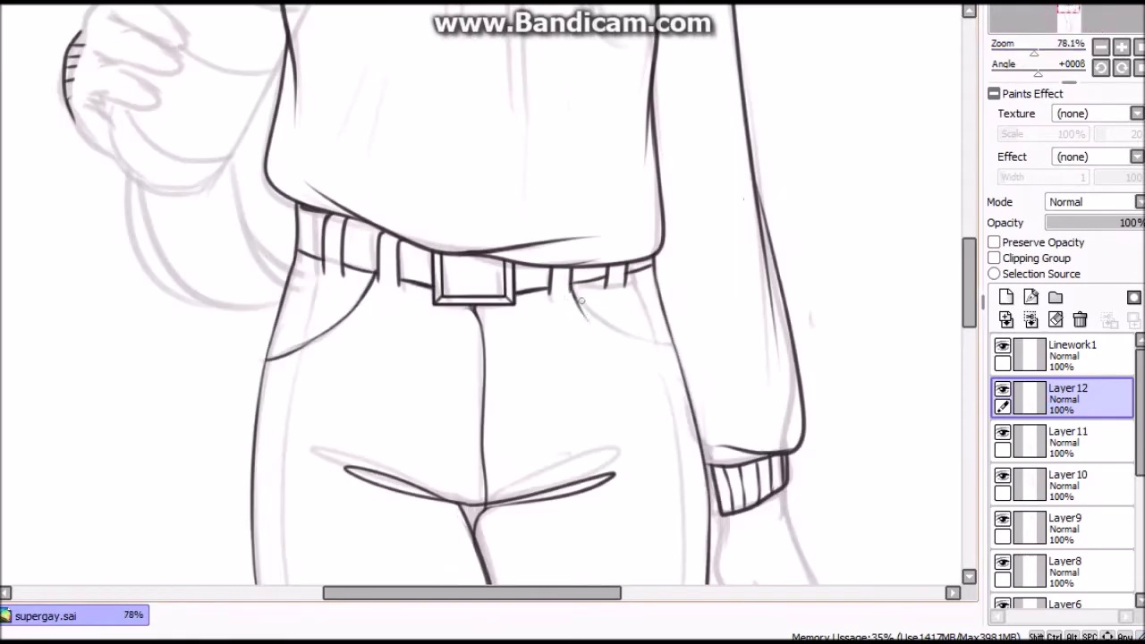
Ink the front pocket opening on the lowered-arm side and add a second line along the opposite pocket.
key("h")
key("h")
scroll(330, 342, "down", 2)
scroll(295, 358, "up", 3)
key("h")
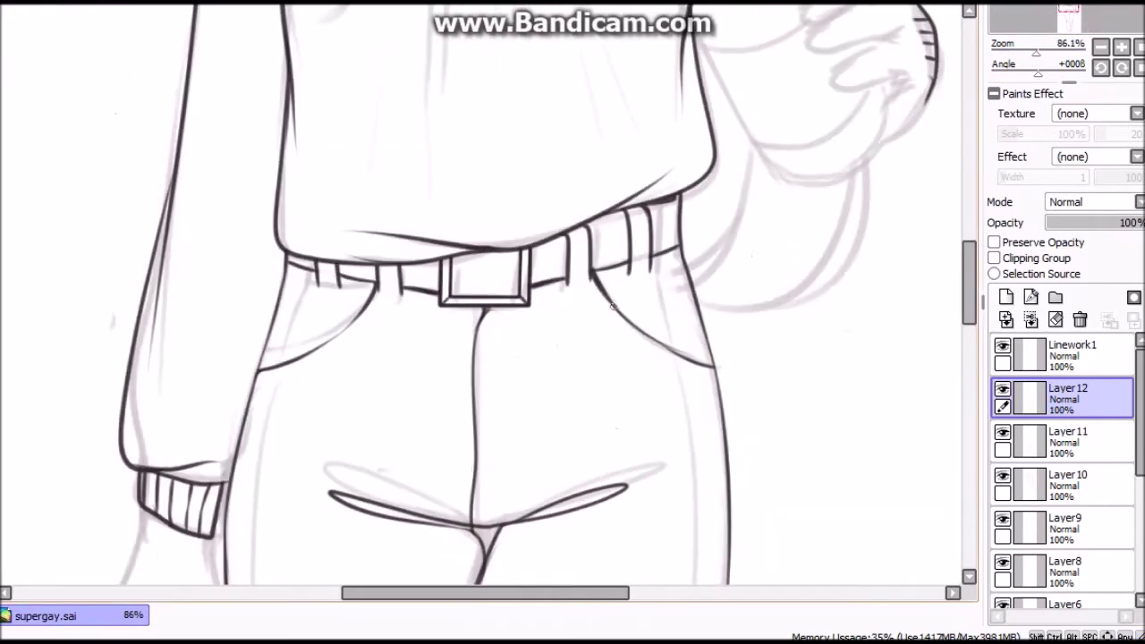
key("h")
key("ctrl+z")
key("h")
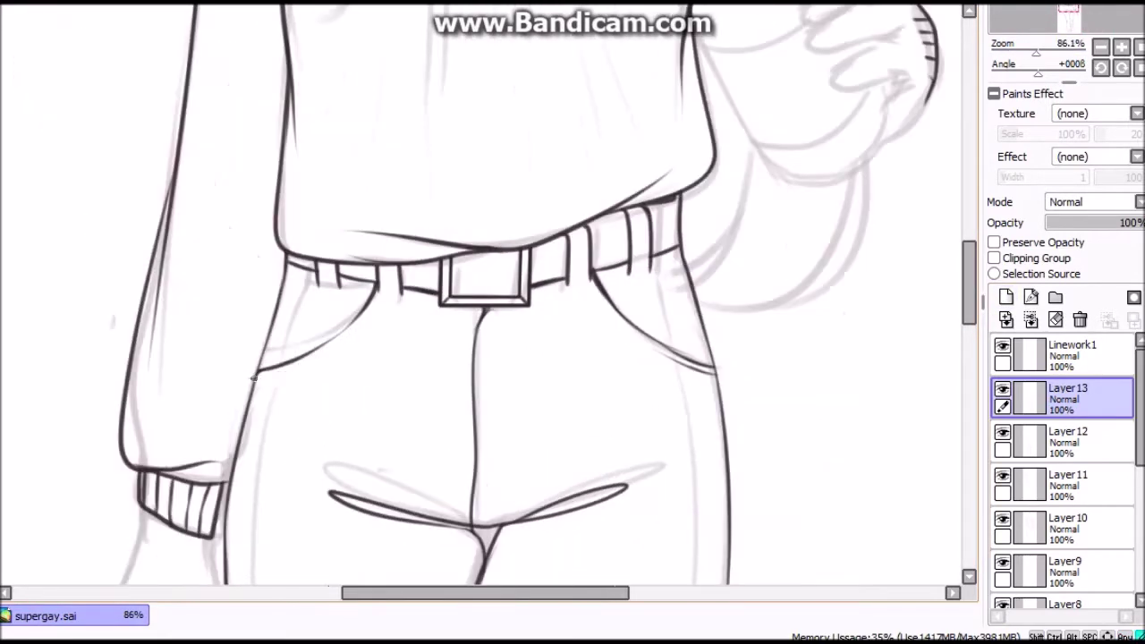
Ink the drawstring eyelets on both sides of the hood's V-shaped neckline.
scroll(330, 353, "down", 3)
key("h")
scroll(331, 353, "up", 1)
scroll(422, 160, "down", 3)
scroll(422, 160, "up", 10)
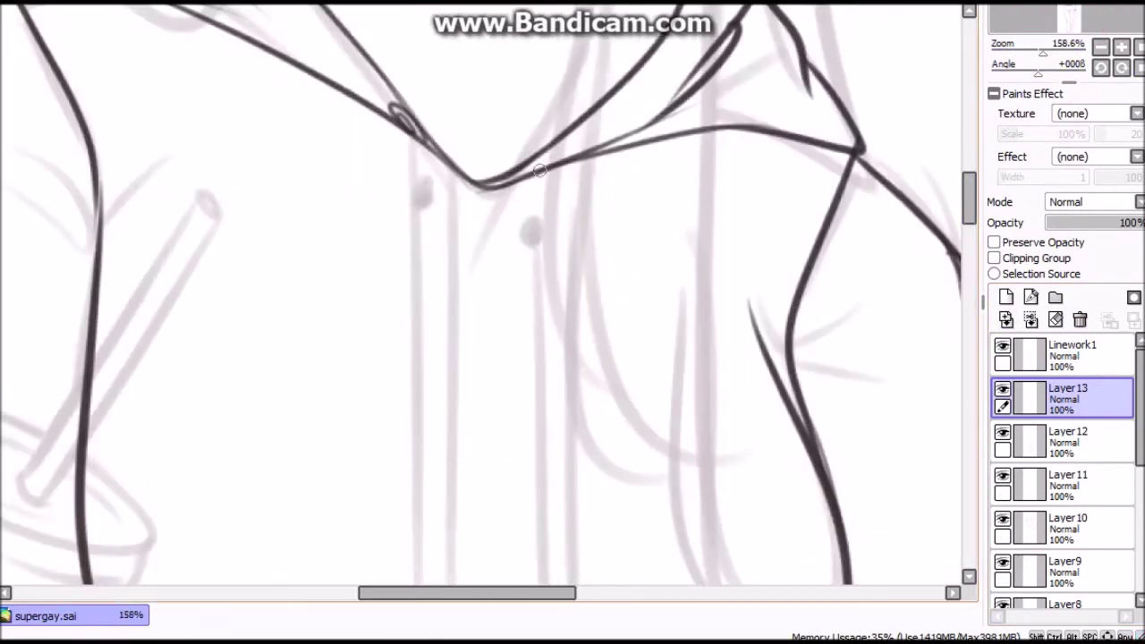
scroll(565, 161, "down", 5)
On a new layer, ink the drawstring hanging from the hood eyelet on the drink side.
key("ctrl+shift+n")
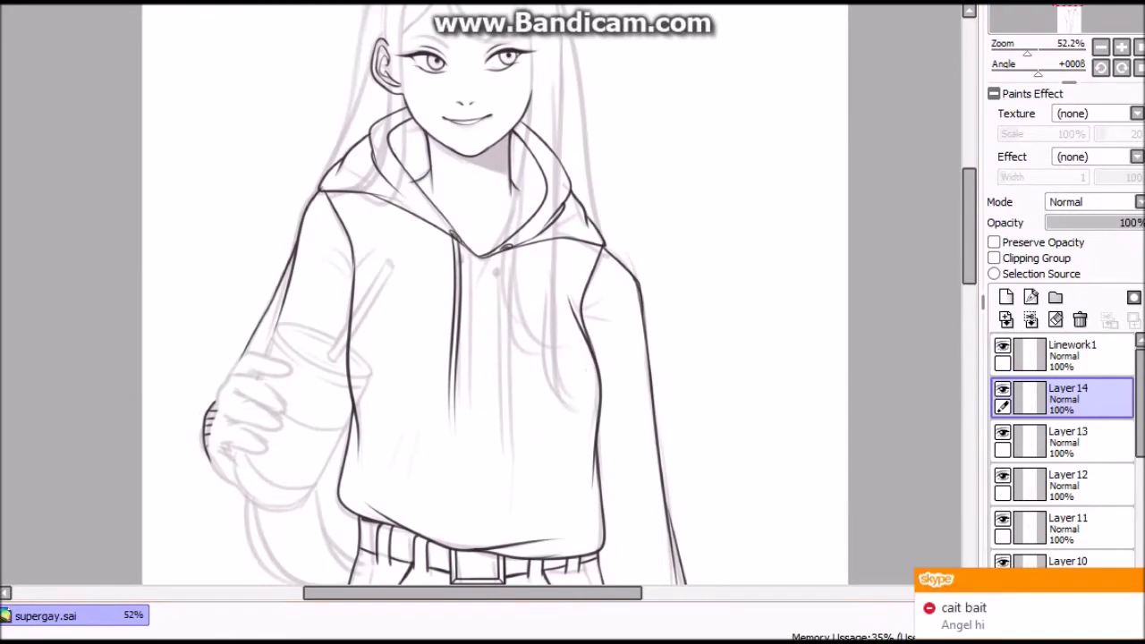
key("alt+Tab")
key("alt+Tab")
key("ctrl+e")
key("Return")
Ink the second drawstring below the hood eyelet on the lowered-arm side, on its own layer.
key("h")
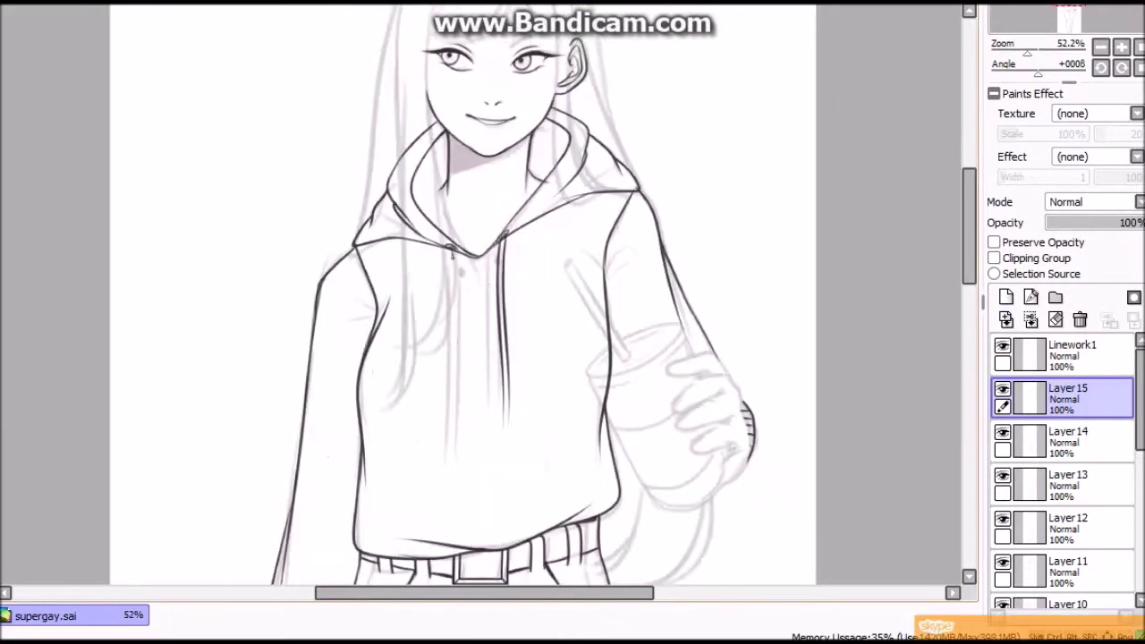
key("h")
key("alt+l")
key("Escape")
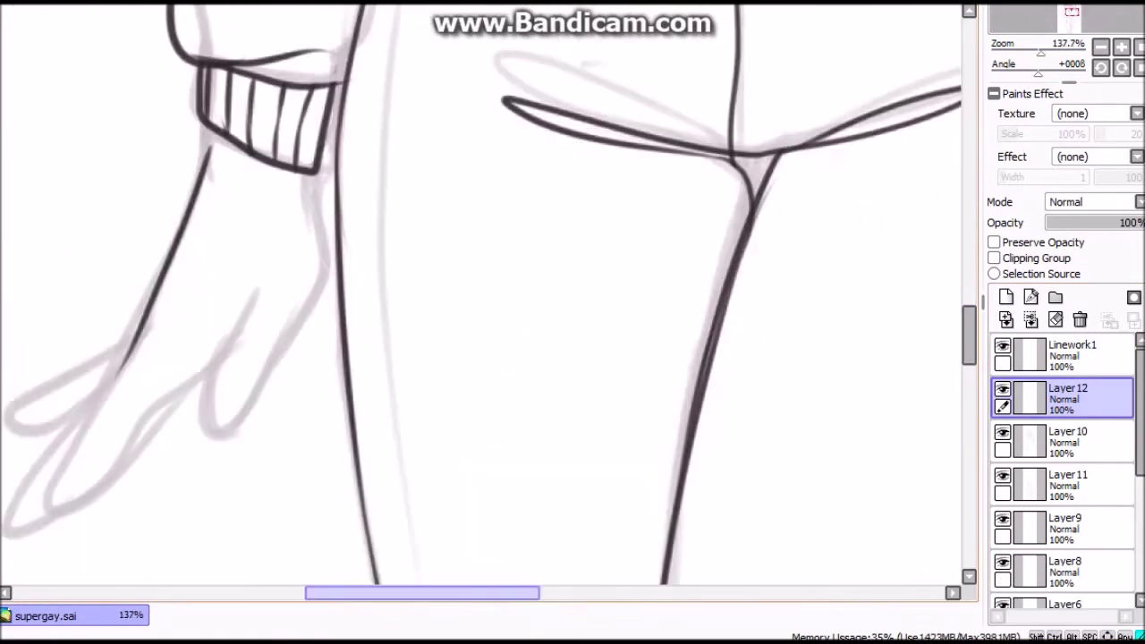
Ink the fingers of the lowered hand, extending the lines from the back of the hand.
key("h")
key("h")
key("h")
mouse_move(155, 328)
left_mouse_down()
mouse_move(127, 372)
mouse_move(30, 431)
mouse_move(21, 420)
left_mouse_up()
key("h")
key("ctrl+z")
key("h")
left_click_drag(928, 427, 878, 426)
key("h")
left_click_drag(144, 334, 175, 295)
scroll(144, 334, "down", 1)
key("h")
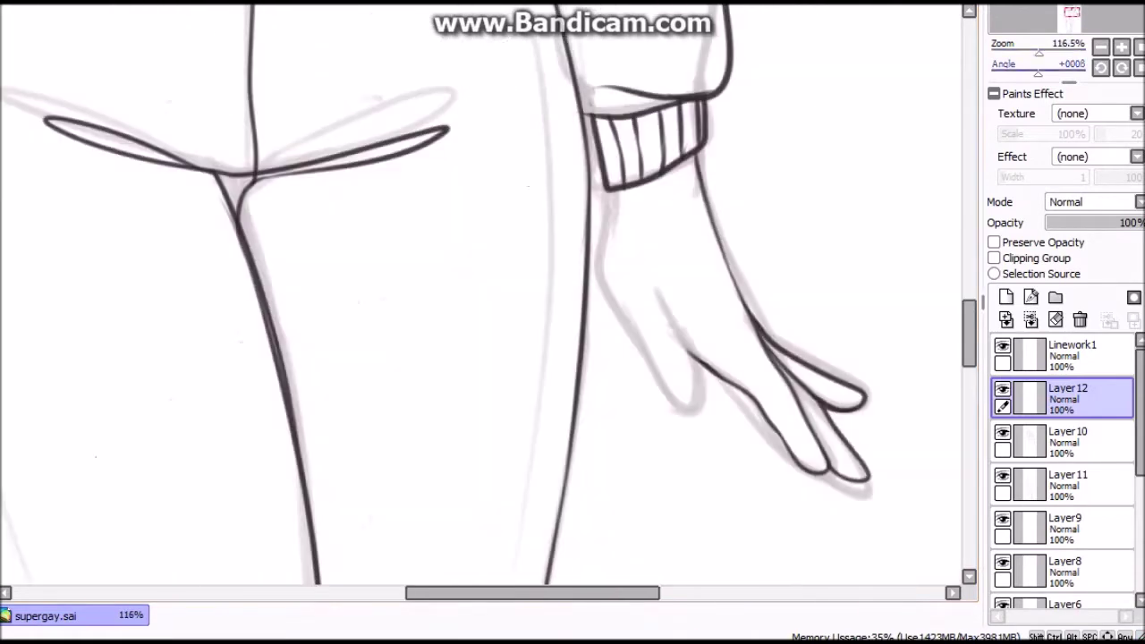
Ink the thumb of the lowered hand, with its inner crease and the edge running up to the cuff.
left_click_drag(663, 296, 701, 390)
key("h")
key("h")
left_click_drag(615, 192, 646, 358)
left_click_drag(601, 285, 649, 376)
key("h")
key("h")
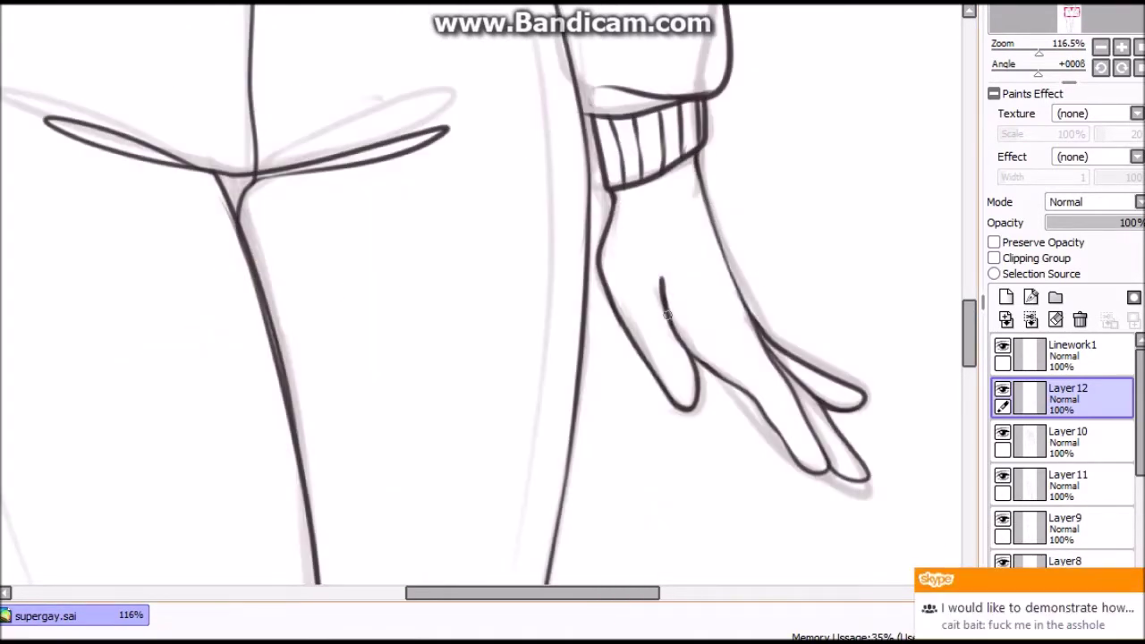
key("h")
key("h")
Ink the two uppermost fingers of the hand gripping the drink.
scroll(666, 315, "down", 6)
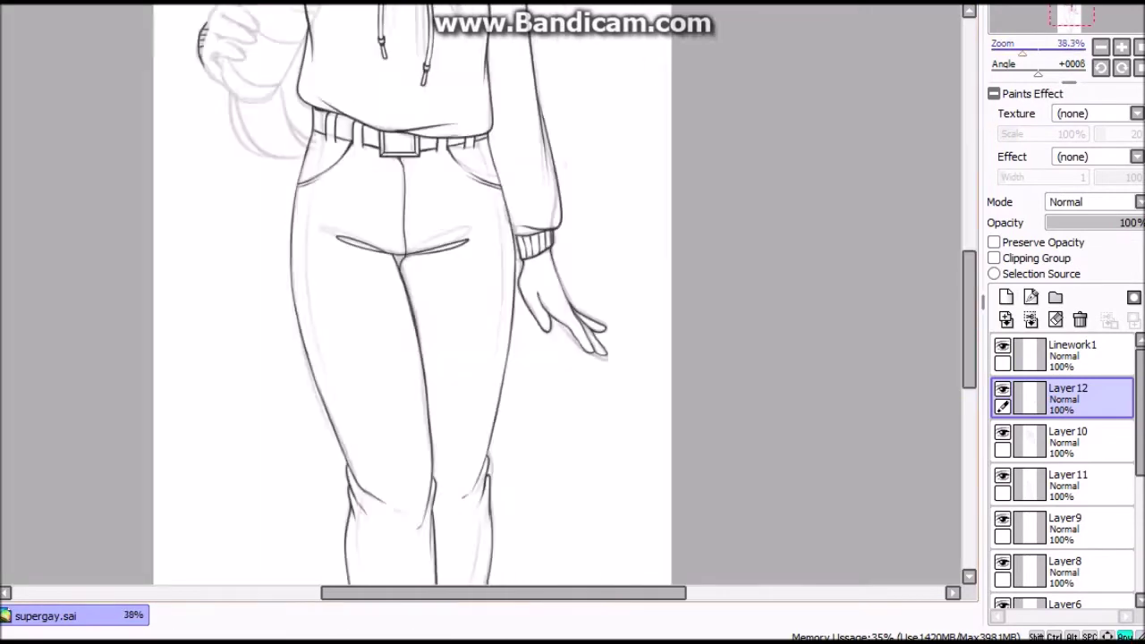
scroll(482, 295, "down", 2)
scroll(357, 331, "up", 5)
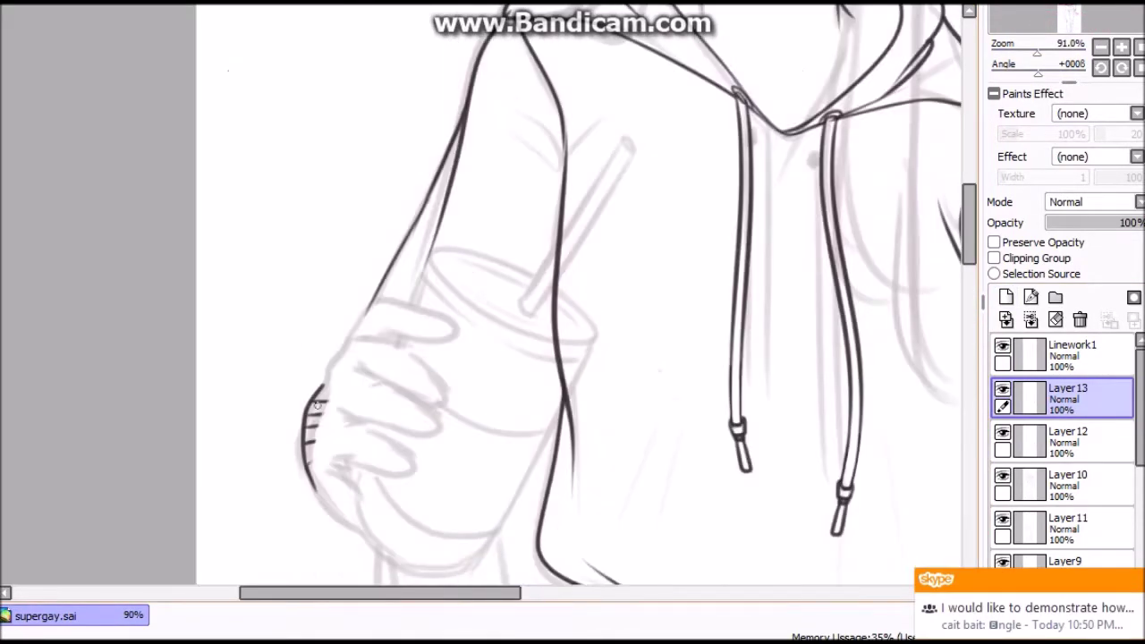
left_click_drag(626, 340, 313, 340)
left_click_drag(18, 344, 528, 344)
key("h")
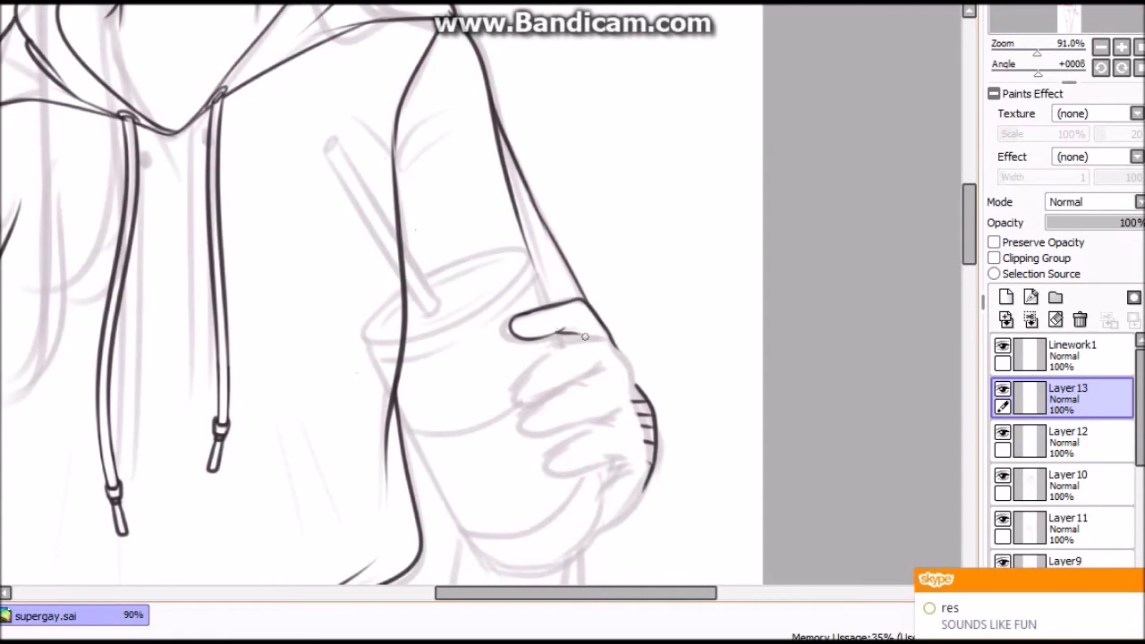
key("h")
left_click_drag(443, 400, 376, 376)
key("h")
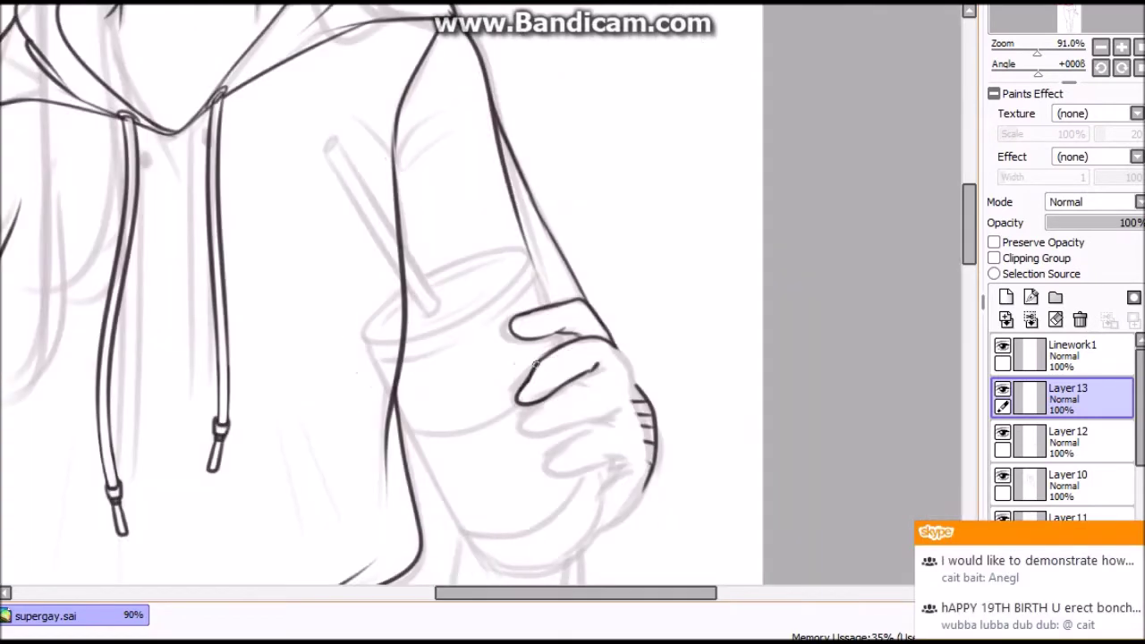
key("h")
On a new layer, ink the back of the drink hand down to the sleeve cuff.
scroll(900, 194, "up", 3)
left_click(1005, 297)
key("h")
scroll(550, 391, "down", 3)
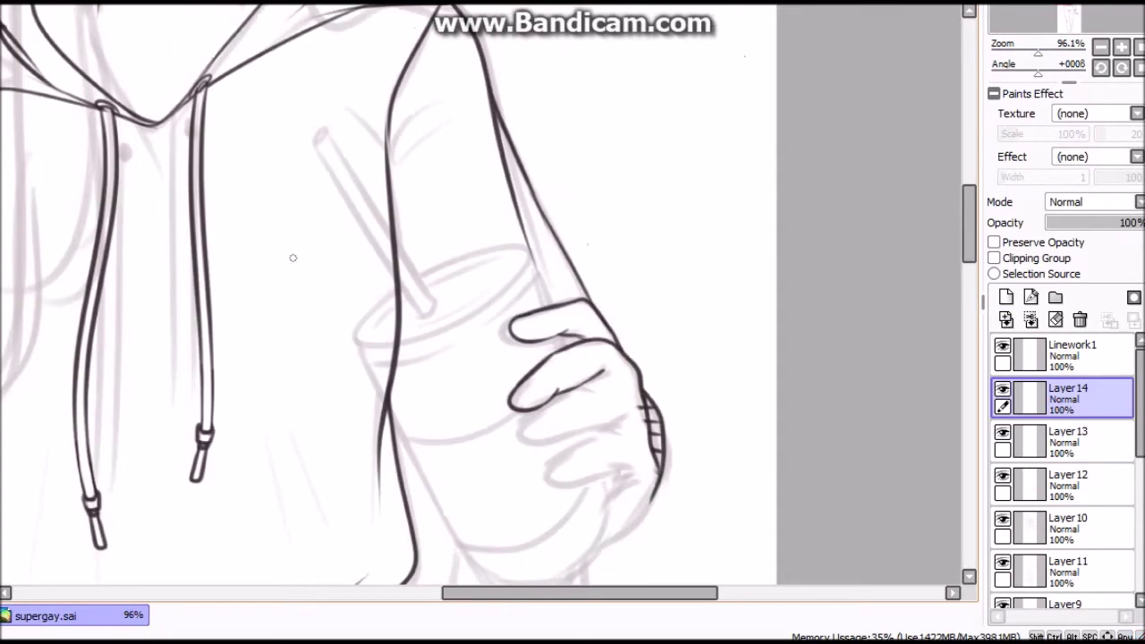
key("h")
Select the area around the inked second finger and ink the third finger of the drink hand on a separate layer.
left_click_drag(337, 409, 384, 414)
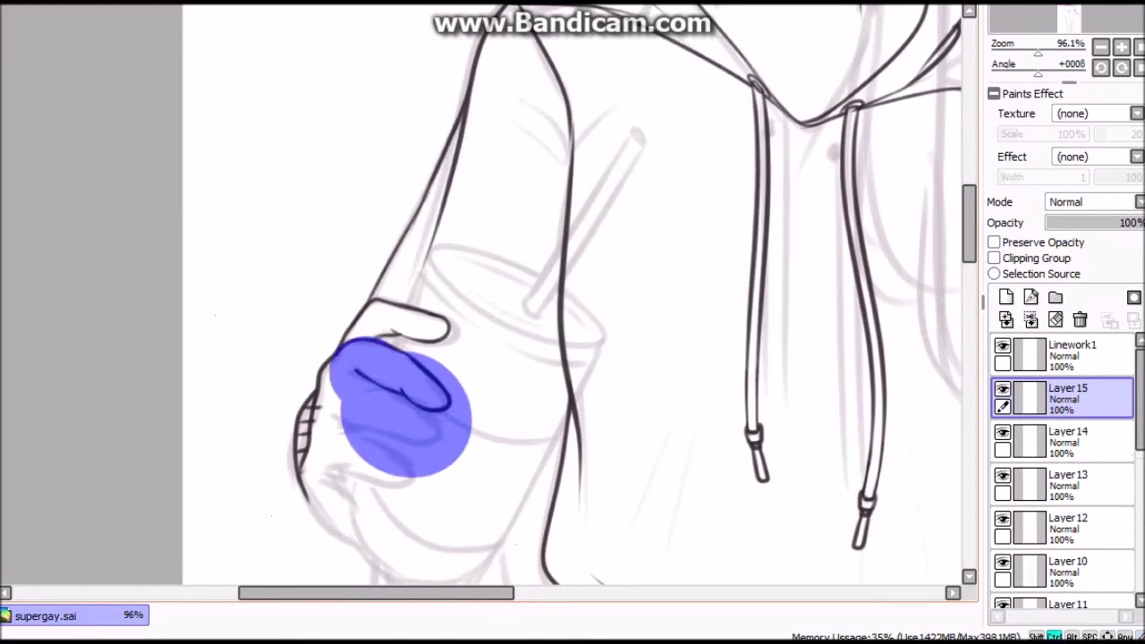
key("ctrl+c")
key("ctrl+v")
key("h")
left_click_drag(637, 428, 583, 413)
key("h")
key("h")
key("h")
scroll(482, 304, "down", 3)
key("h")
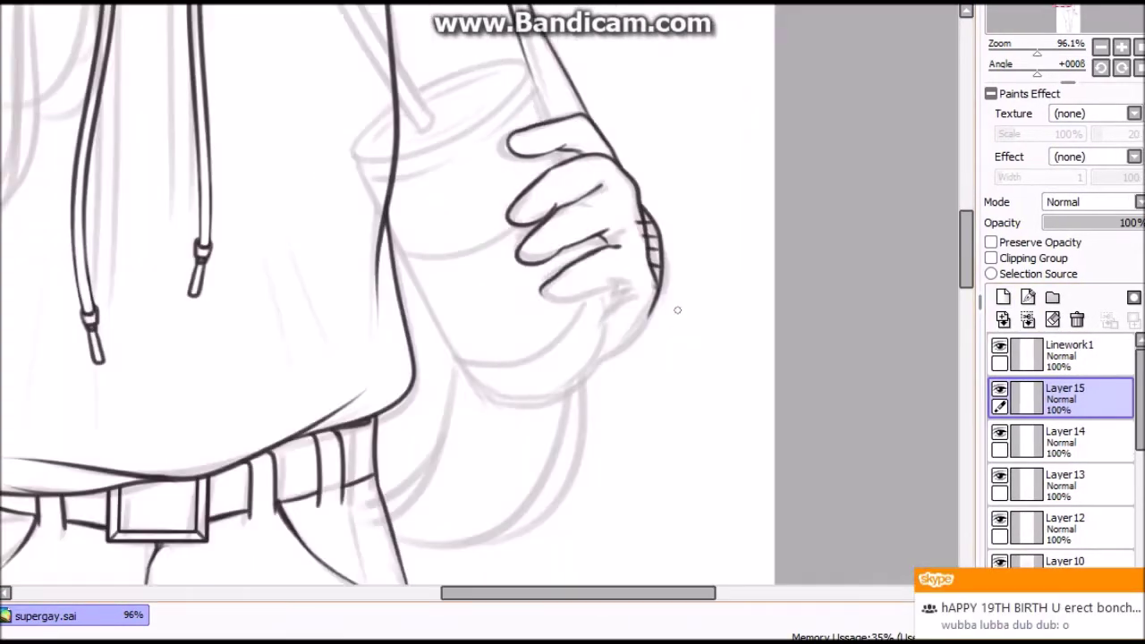
Ink the little finger and the heel of the drink hand, and merge the hand layers together.
key("h")
key("h")
key("h")
key("h")
key("ctrl+e")
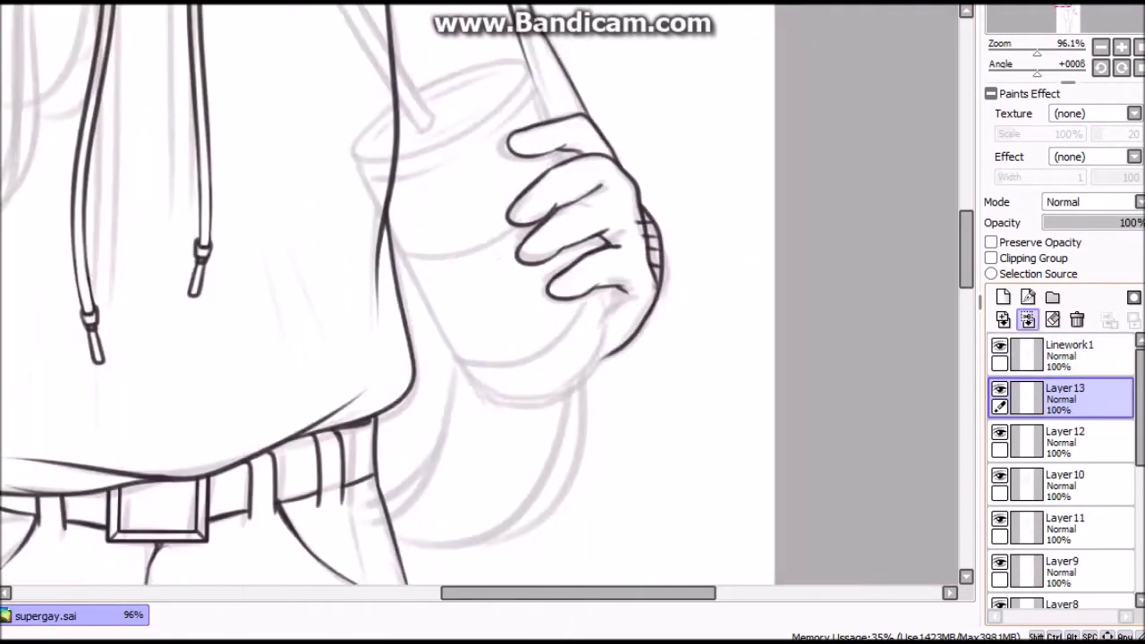
key("ctrl+e")
On a new linework layer, draw a circle over the sketched lid of the drink.
scroll(483, 304, "down", 3)
scroll(483, 304, "down", 2)
scroll(483, 304, "up", 1)
left_click(1064, 483)
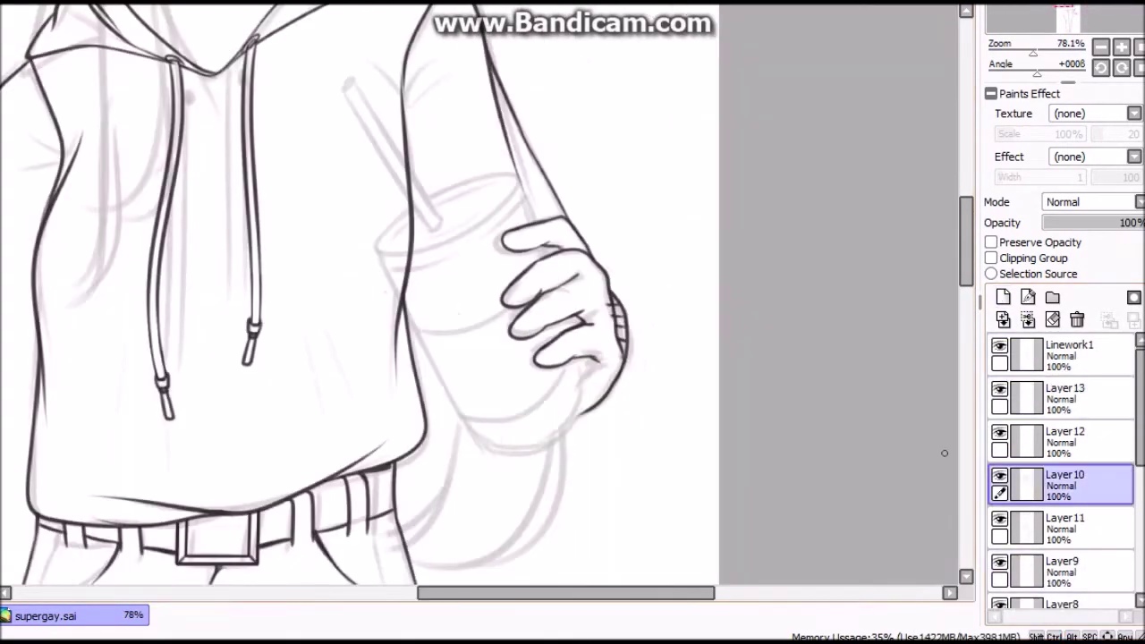
key("h")
scroll(847, 290, "down", 2)
double_click(1064, 396)
type("Linework2")
key("Return")
scroll(847, 289, "down", 2)
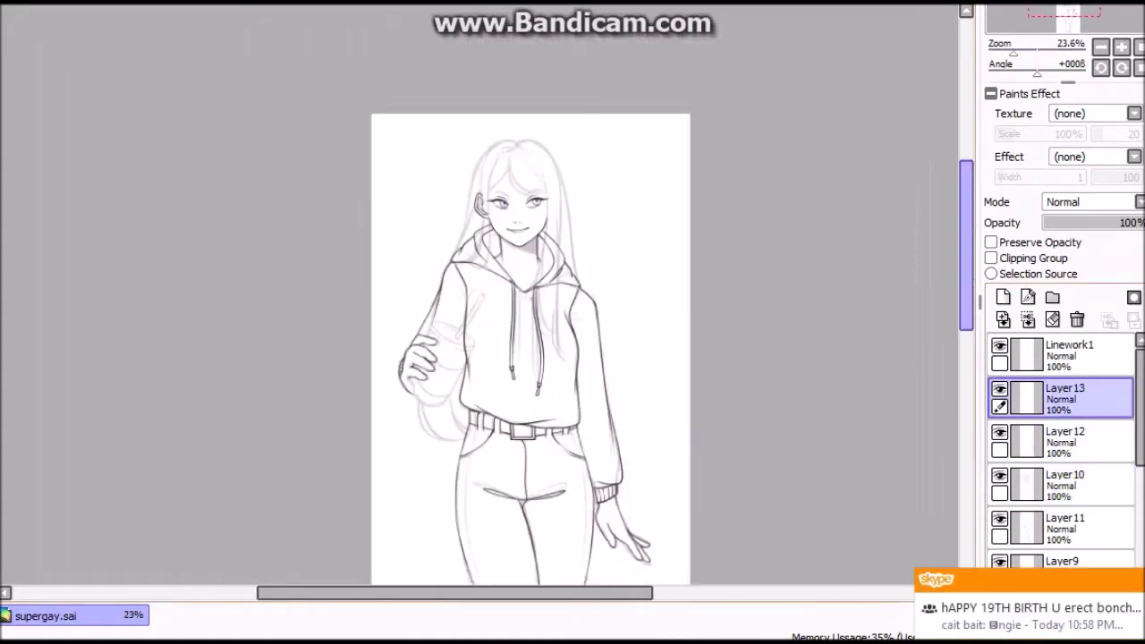
key("h")
scroll(572, 304, "up", 4)
scroll(463, 242, "up", 5)
mouse_move(463, 242)
left_mouse_down()
mouse_move(510, 268)
mouse_move(473, 256)
mouse_move(477, 294)
left_mouse_up()
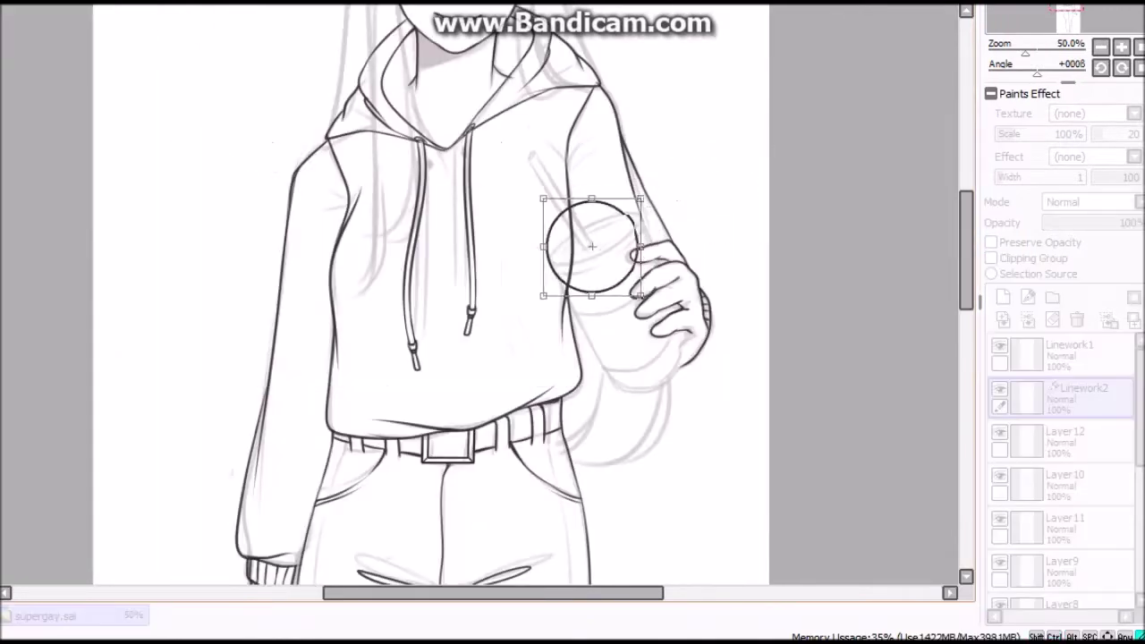
Transform the circle into a tilted ellipse matching the cup's lid, and duplicate it as a second, resized rim line.
mouse_move(590, 251)
left_mouse_down()
mouse_move(603, 255)
mouse_move(592, 240)
left_mouse_up()
key("Return")
key("ctrl+c")
key("ctrl+v")
key("ctrl+t")
key("Return")
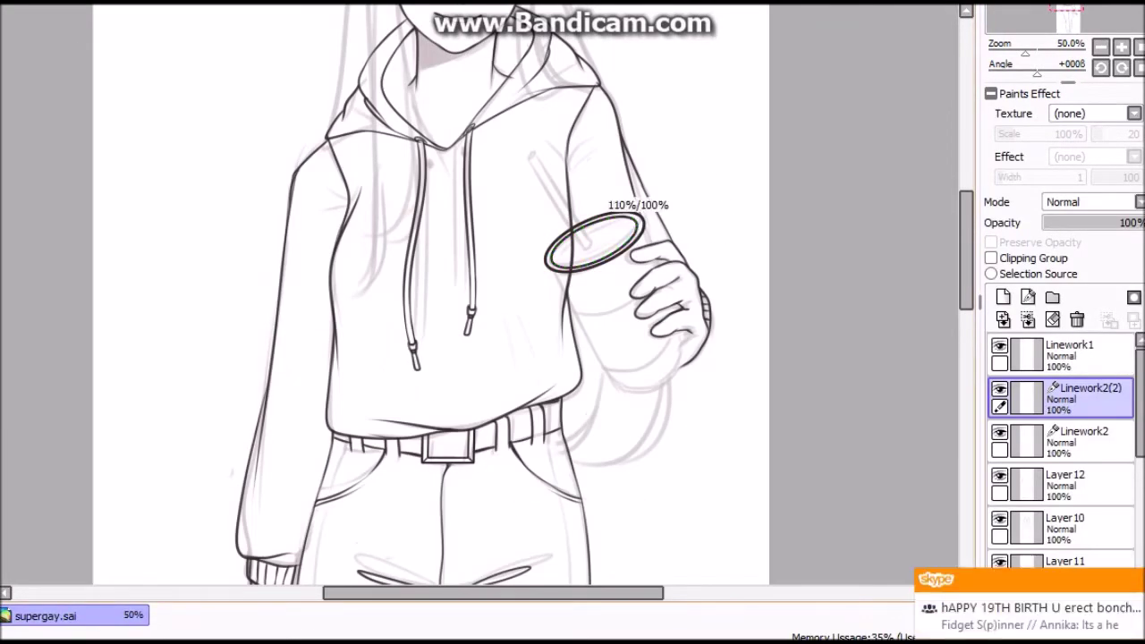
Duplicate the lid ellipse again to give the rim its thickness and merge the rim layers.
key("h")
key("h")
key("ctrl+c")
key("ctrl+v")
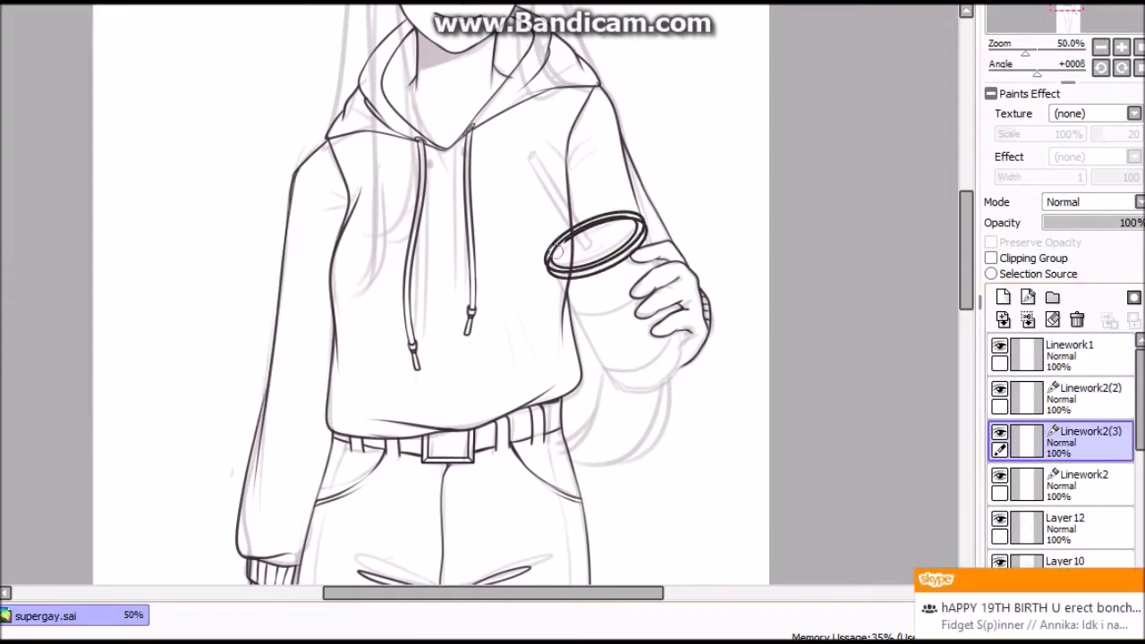
key("h")
key("h")
key("ctrl+e")
Ink the straw from two parallel lines on linework layers, merge them, and close off the straw's upper end.
key("h")
key("h")
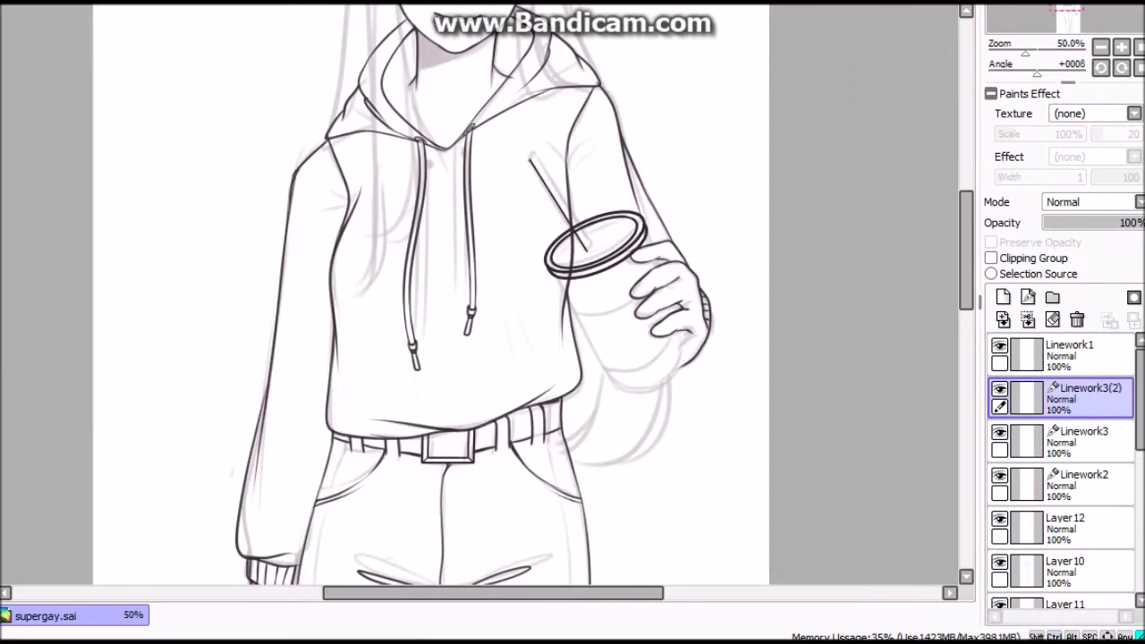
key("h")
key("h")
key("ctrl+e")
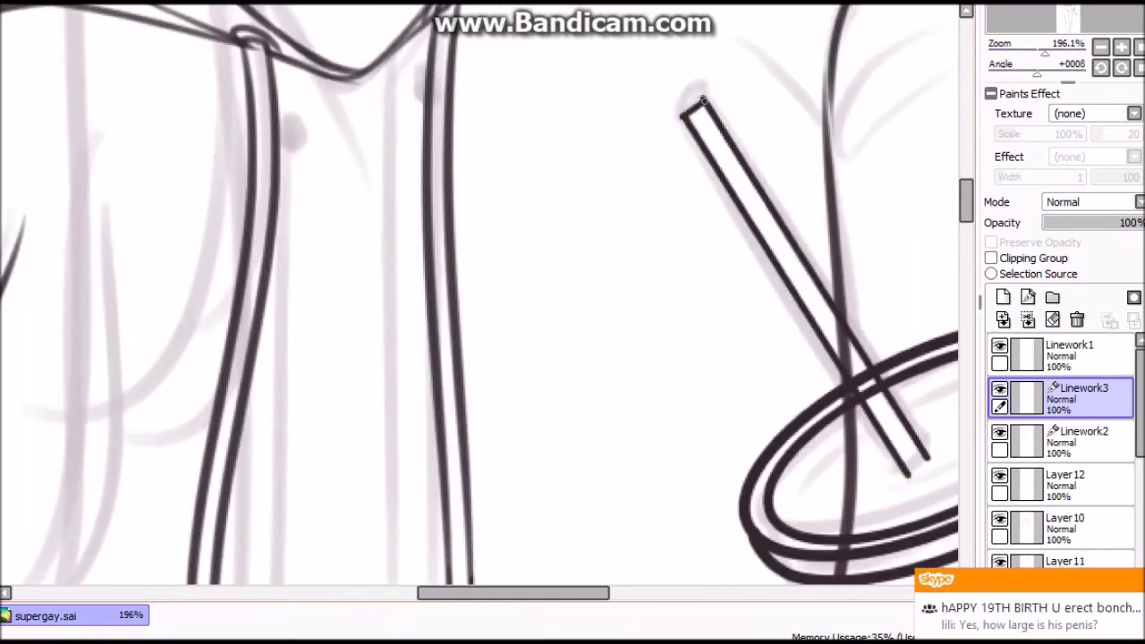
key("h")
key("h")
On a new linework layer, ink both sides and the rounded base of the cup.
scroll(578, 120, "down", 8)
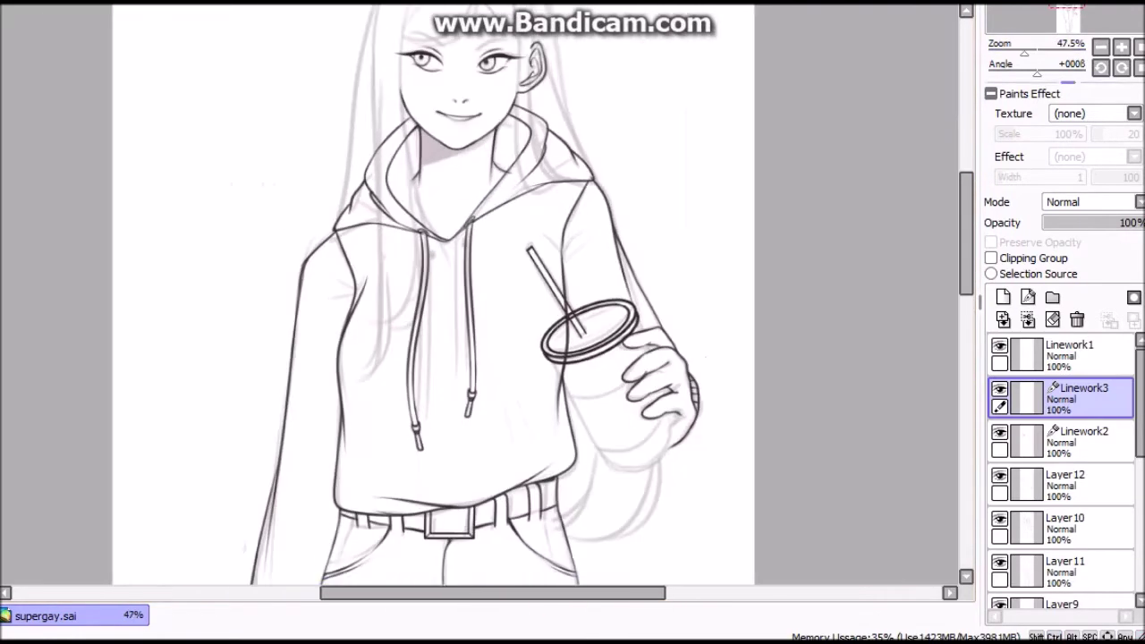
key("ctrl+shift+n")
scroll(492, 304, "up", 3)
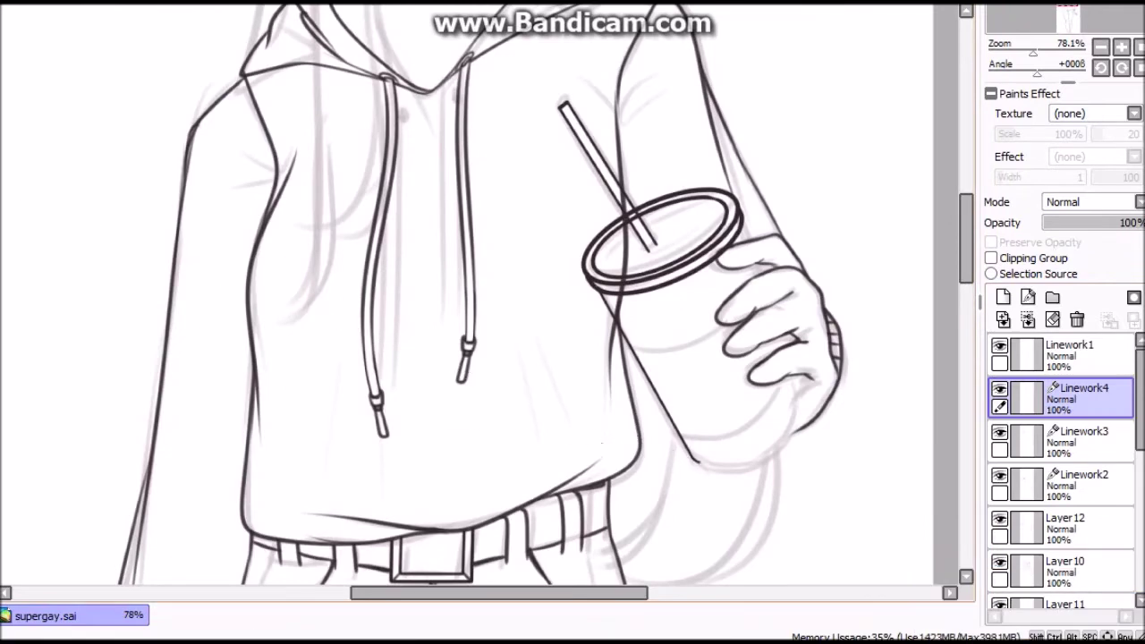
key("h")
key("h")
key("h")
key("h")
key("h")
key("h")
key("h")
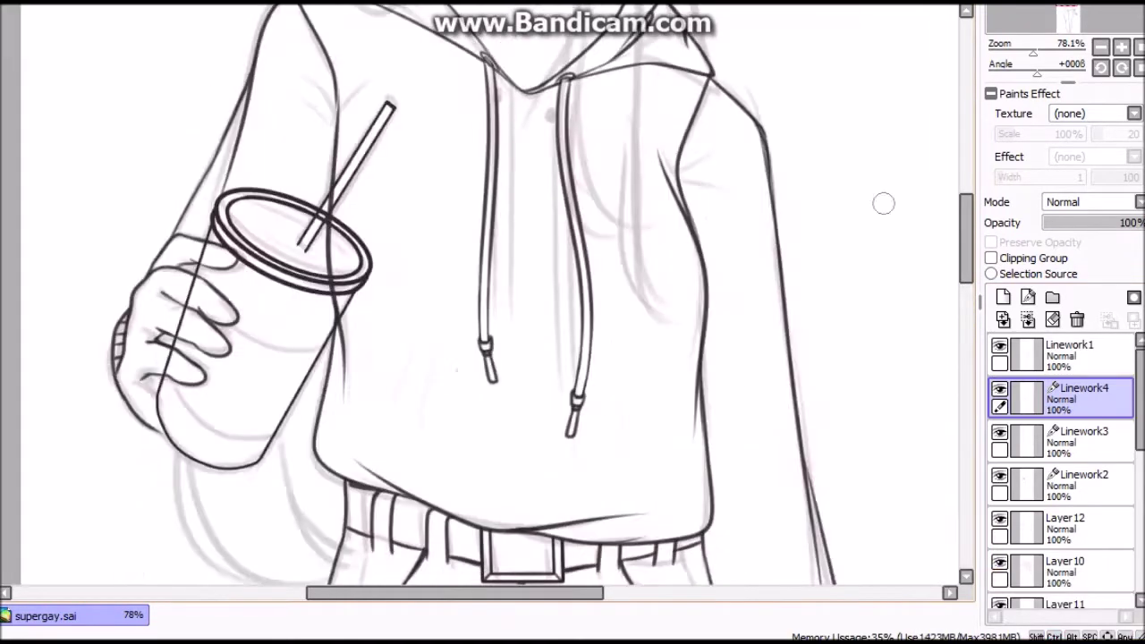
key("h")
Select the lid's layer and ink the base of the straw where it enters the lid.
scroll(179, 236, "down", 2)
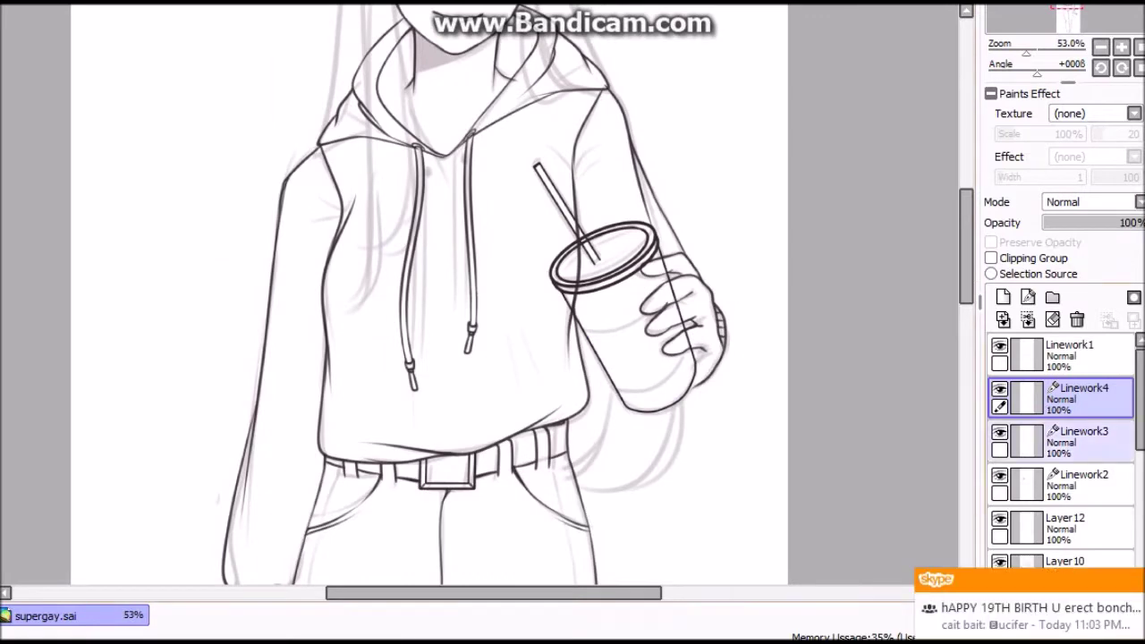
left_click(1077, 482)
scroll(585, 240, "up", 4)
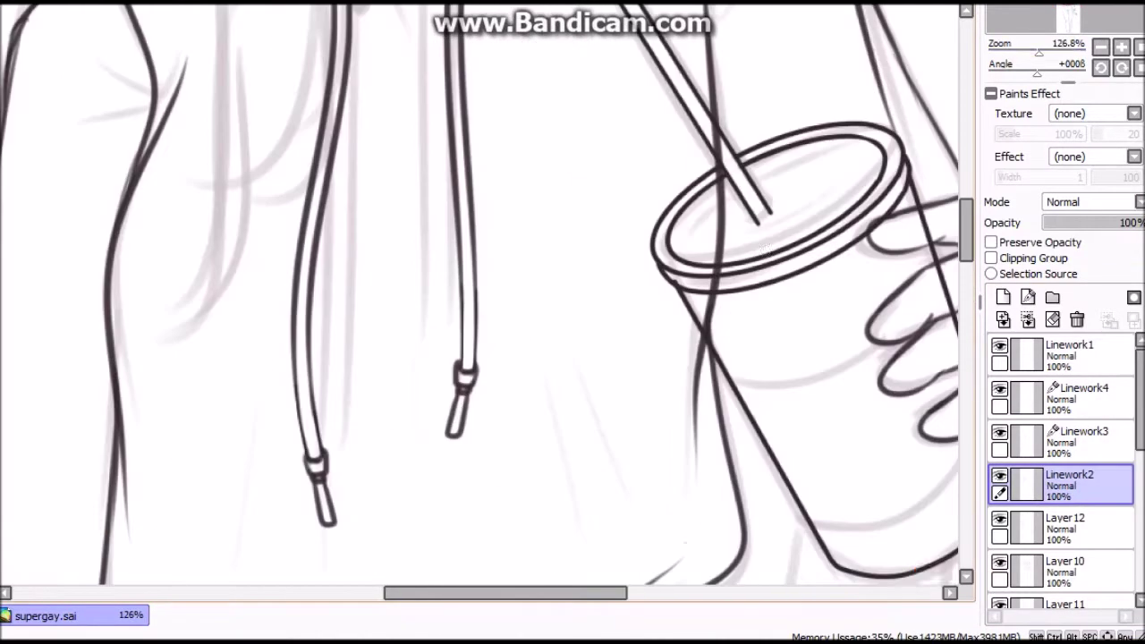
key("h")
key("h")
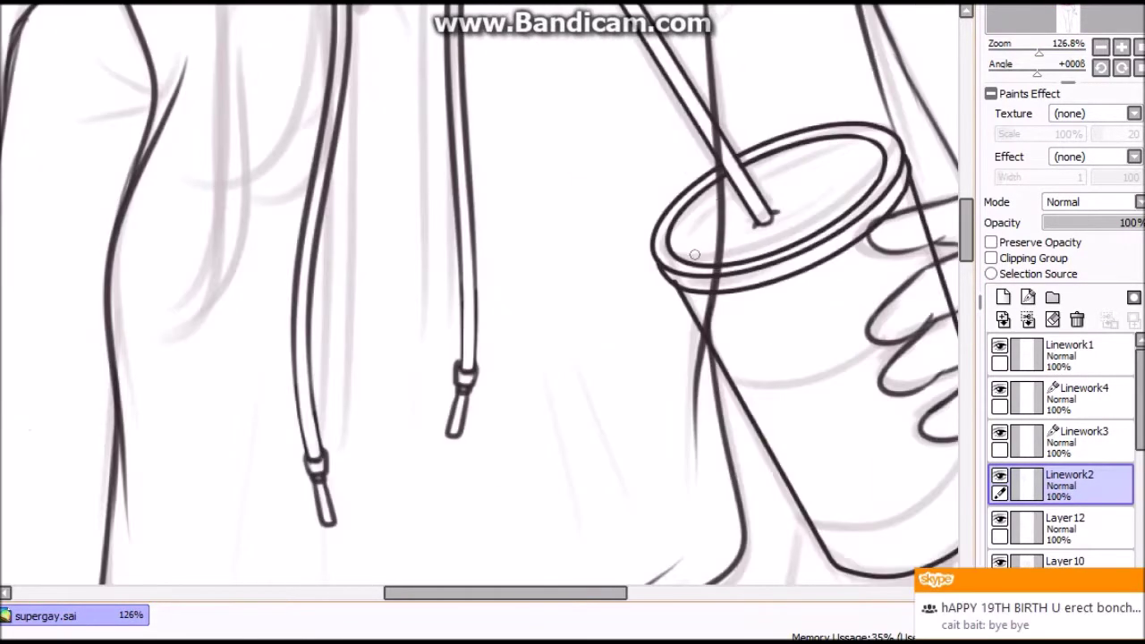
On a new layer, ink two curved band lines around the cup and merge them into the cup's line art.
scroll(774, 209, "down", 5)
key("ctrl+shift+n")
key("h")
scroll(715, 313, "up", 3)
key("h")
key("h")
key("h")
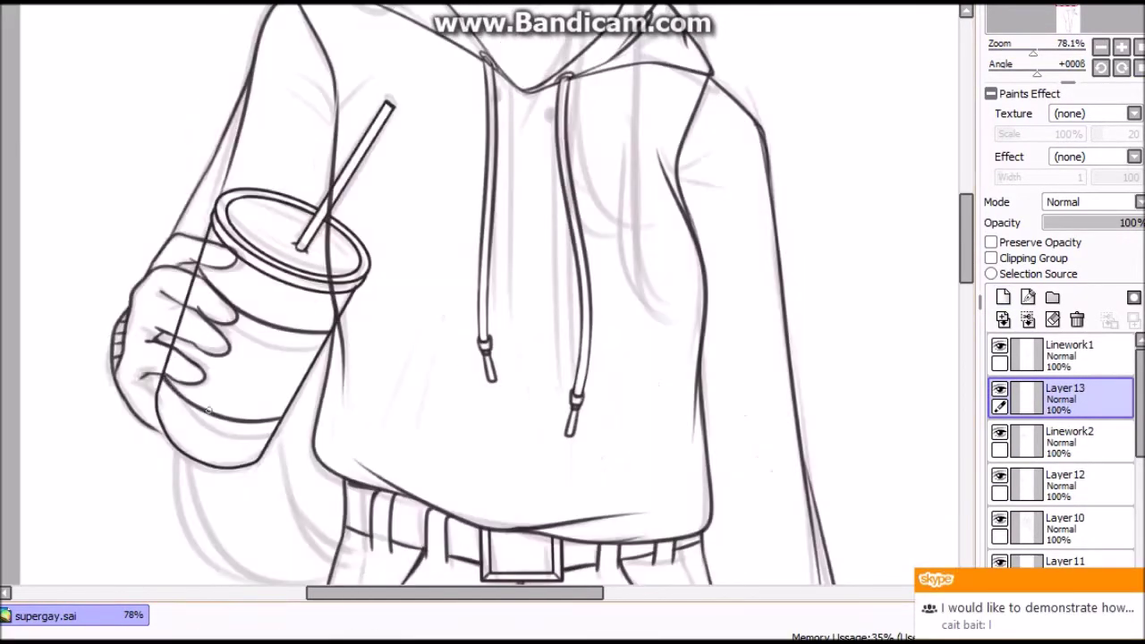
key("h")
key("ctrl+z")
scroll(868, 349, "down", 4)
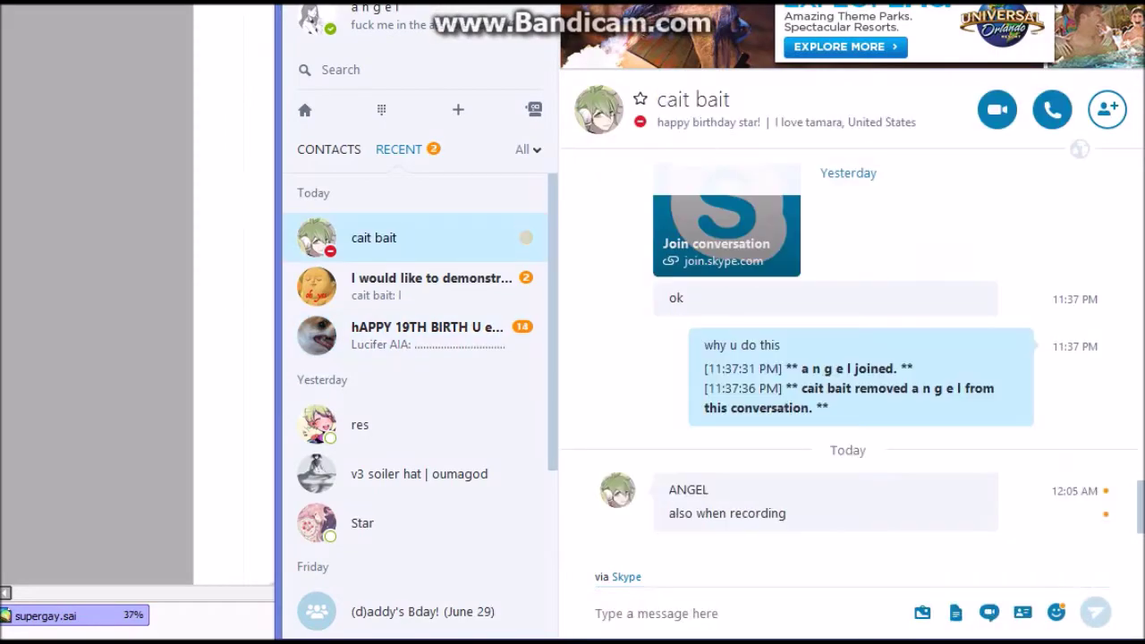
scroll(869, 349, "up", 2)
scroll(572, 295, "up", 3)
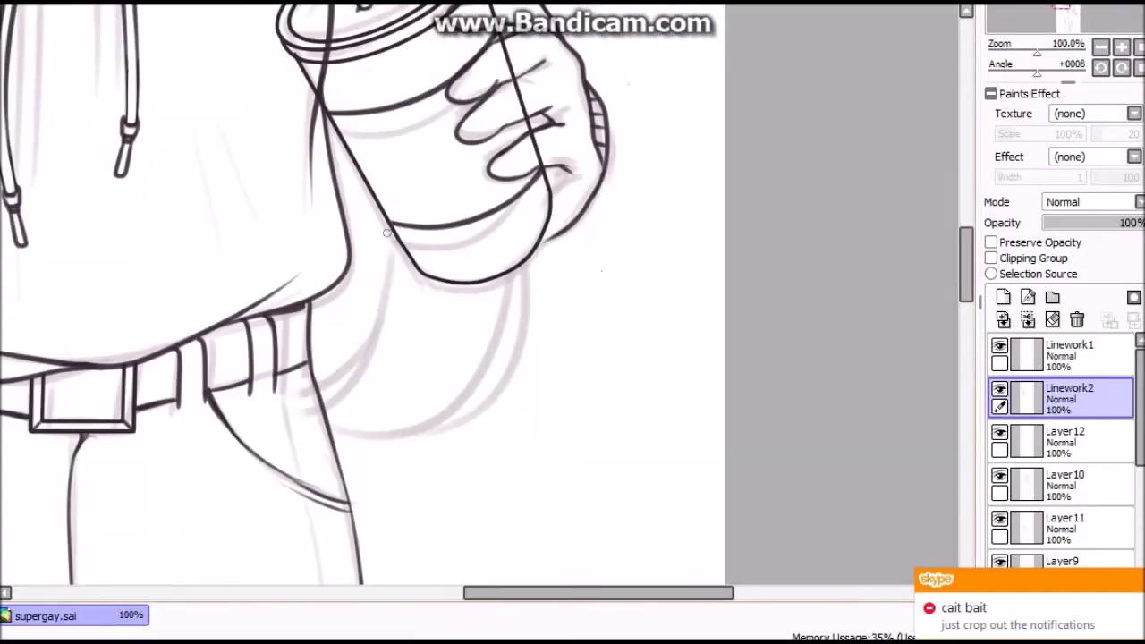
scroll(572, 295, "down", 4)
Switch to Skype and reply that only Movie Maker is available, Sony Vegas is unfamiliar, and Bandicam doesn't work with it.
key("alt+Tab")
type("well I have fucking movie maker and I don't know how")
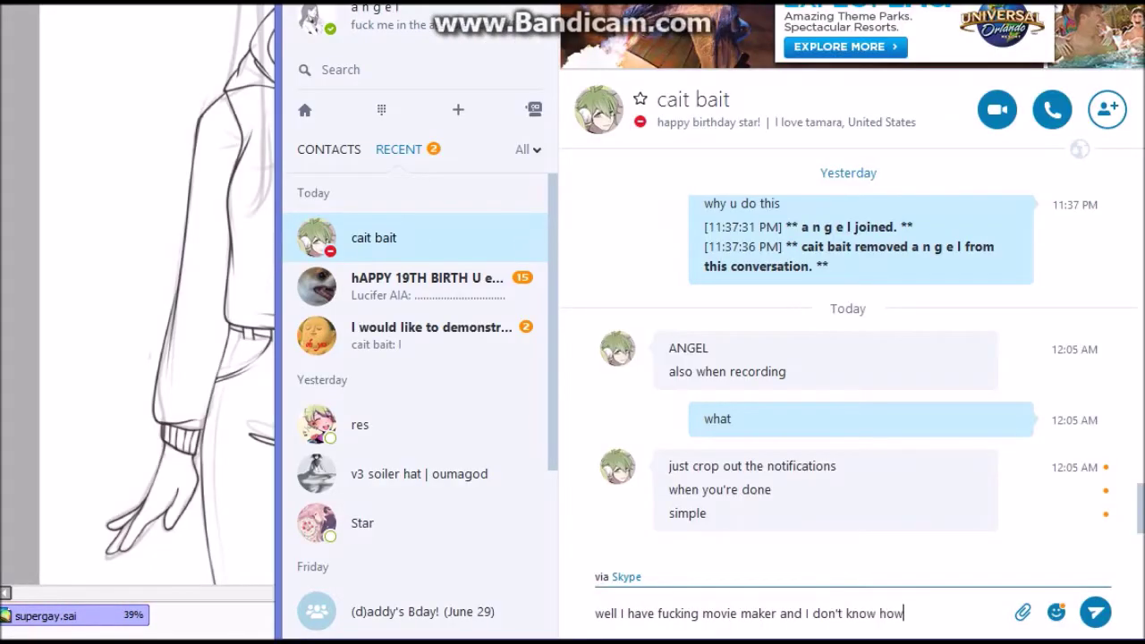
type(" to operate Sony vegas")
key("Return")
type("plus I use Bandicam which doesn't work with SOny Vegas")
key("Return")
type("no I would never let you do such things it should b")
key("alt+Tab")
scroll(474, 295, "up", 2)
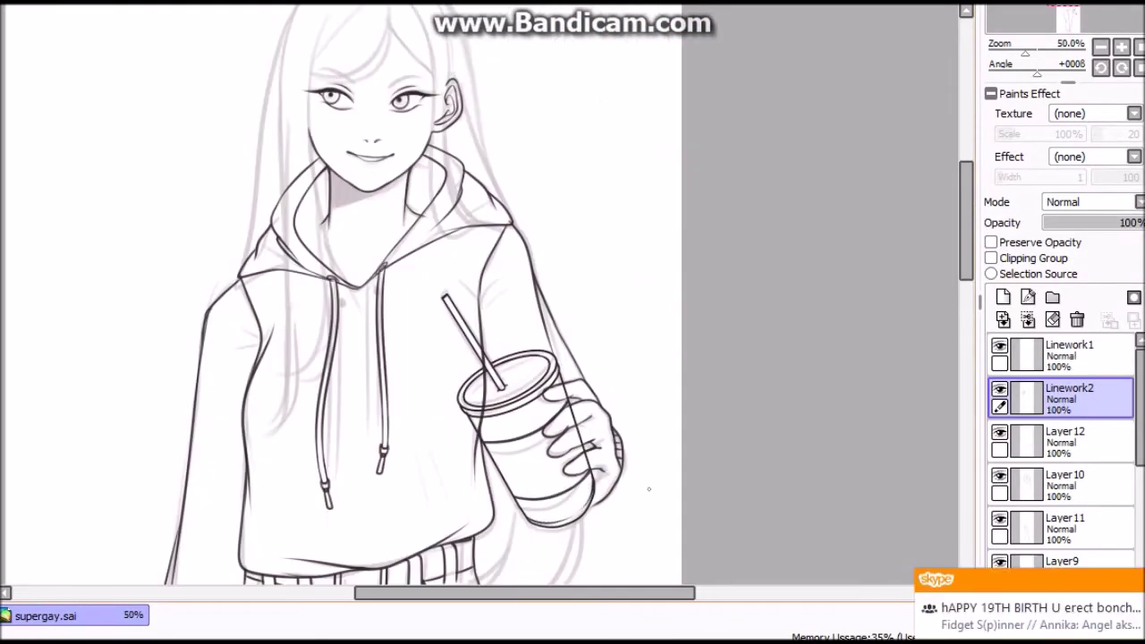
key("alt+Tab")
left_click(1055, 614)
key("alt+Tab")
Erase the parts of the cup's outline that cross the fingers of the drink hand.
scroll(650, 488, "down", 1)
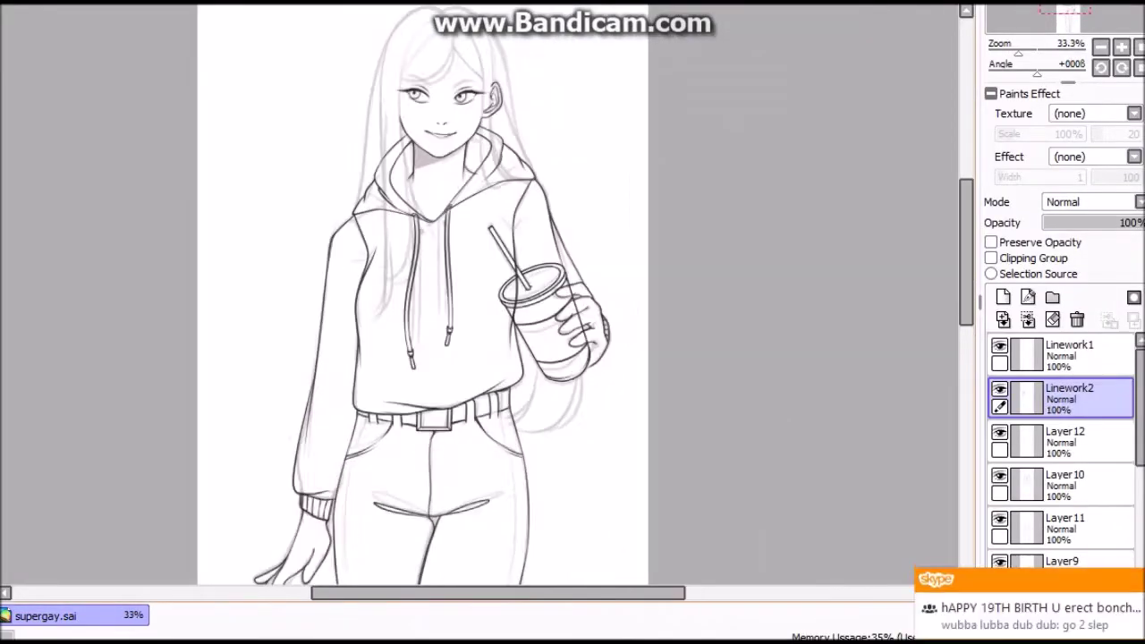
scroll(443, 362, "up", 3)
scroll(442, 362, "down", 2)
scroll(443, 362, "up", 2)
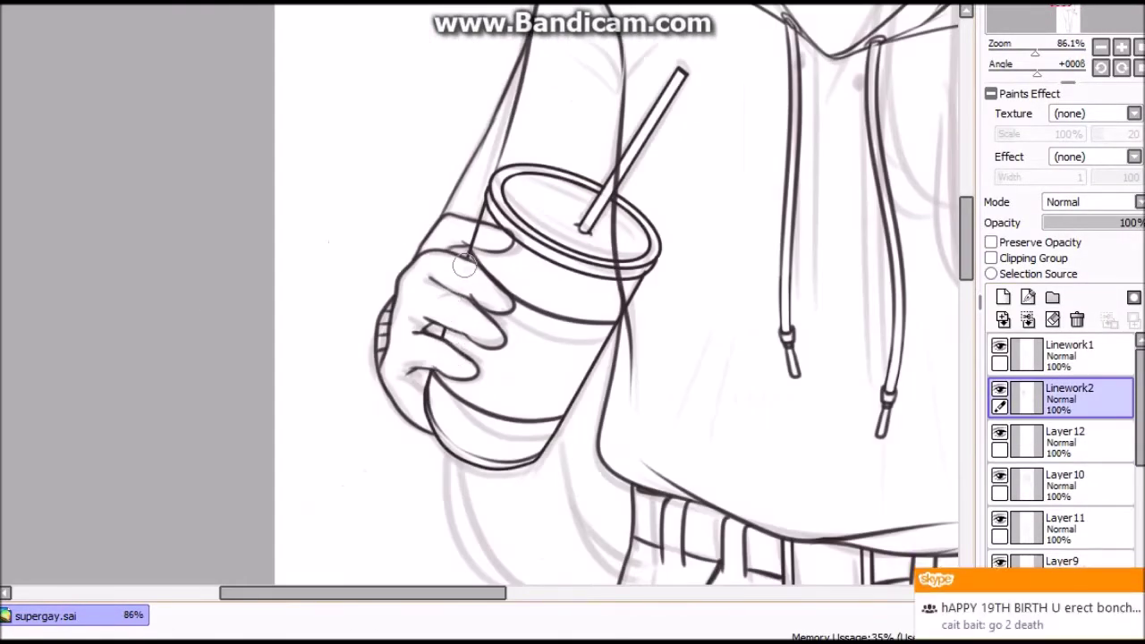
scroll(345, 262, "down", 3)
scroll(779, 492, "up", 1)
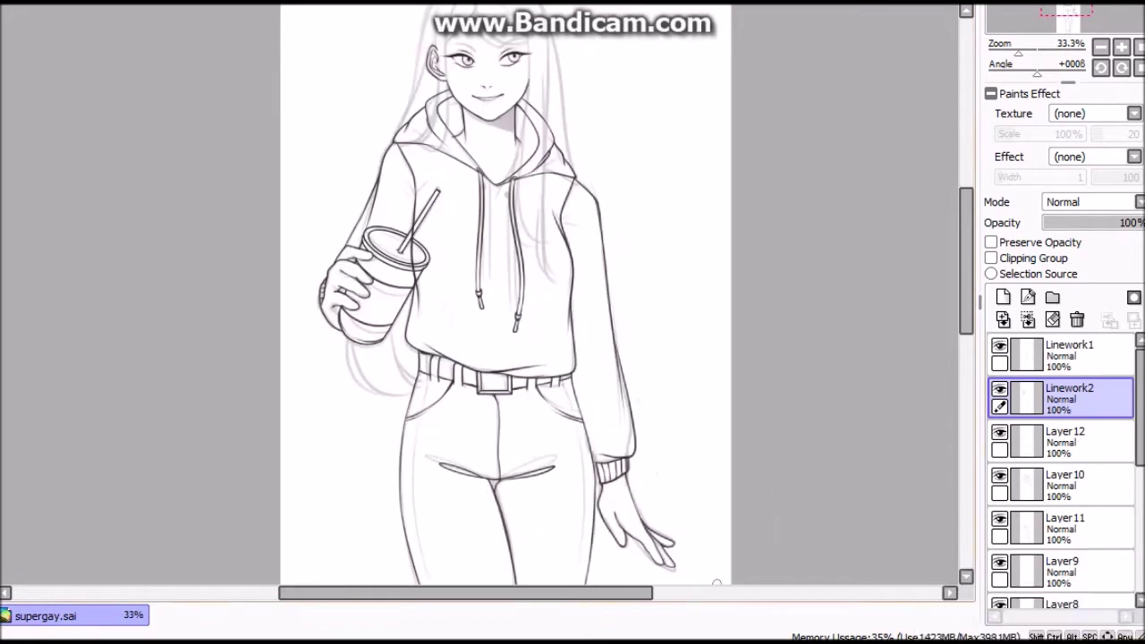
On a new layer, ink the two outer edges of the front shoe below the trouser leg.
scroll(357, 185, "down", 5)
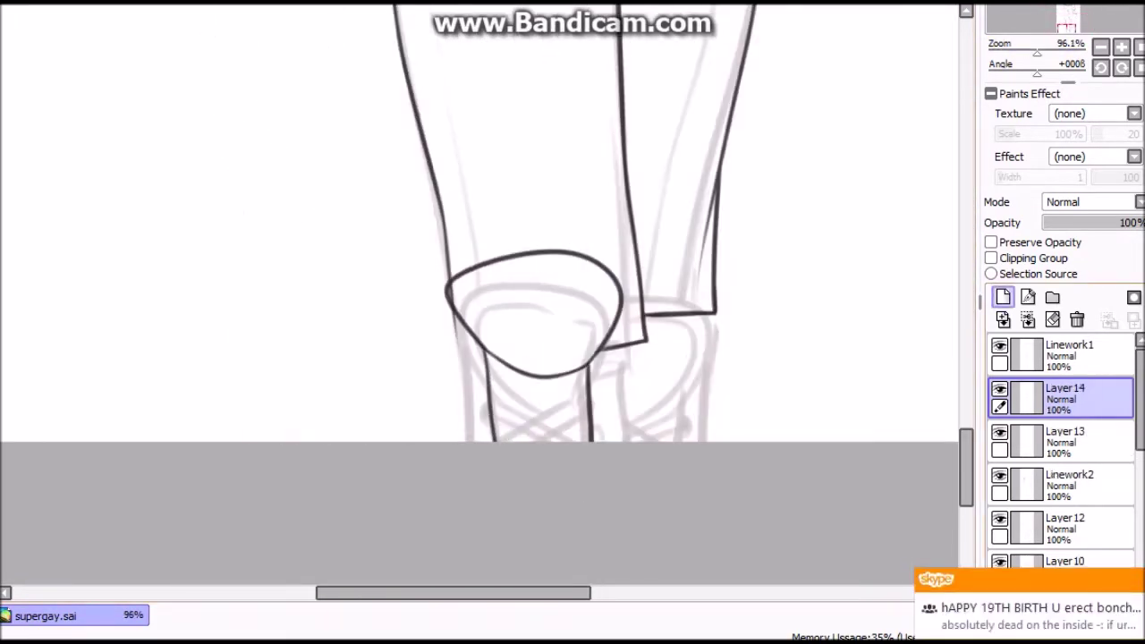
left_click(1002, 297)
left_click_drag(464, 313, 461, 441)
left_click_drag(622, 320, 626, 441)
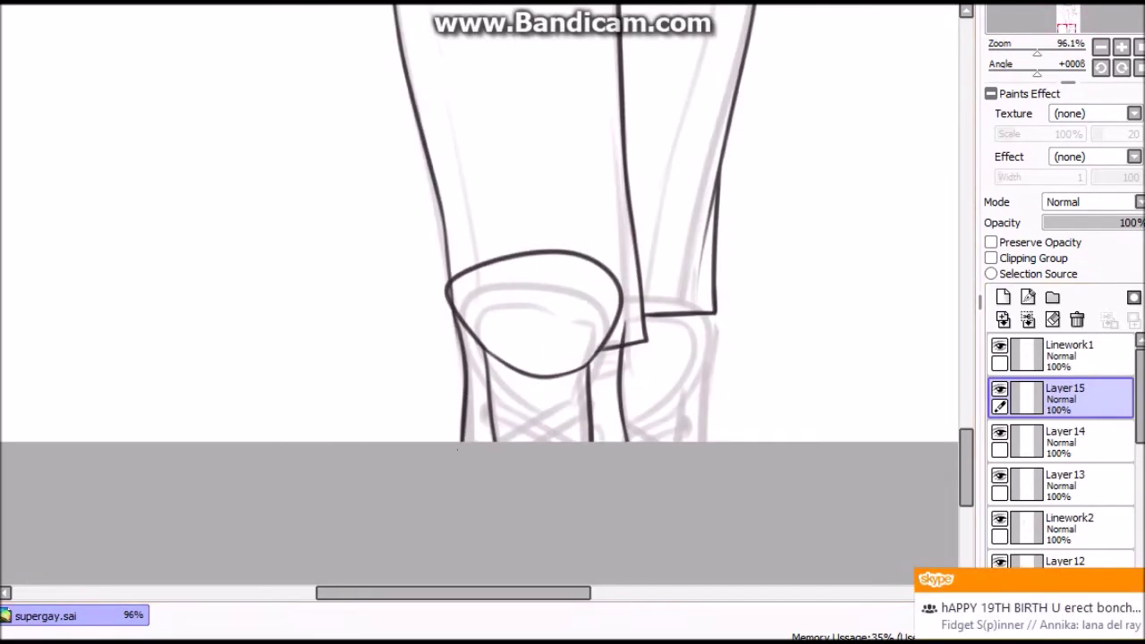
On a new layer, ink the shoe's lace eyelets and duplicate them for the opposite side.
left_click(1026, 319)
mouse_move(478, 365)
left_mouse_down()
mouse_move(478, 377)
mouse_move(599, 393)
left_mouse_up()
key("ctrl+t")
key("Return")
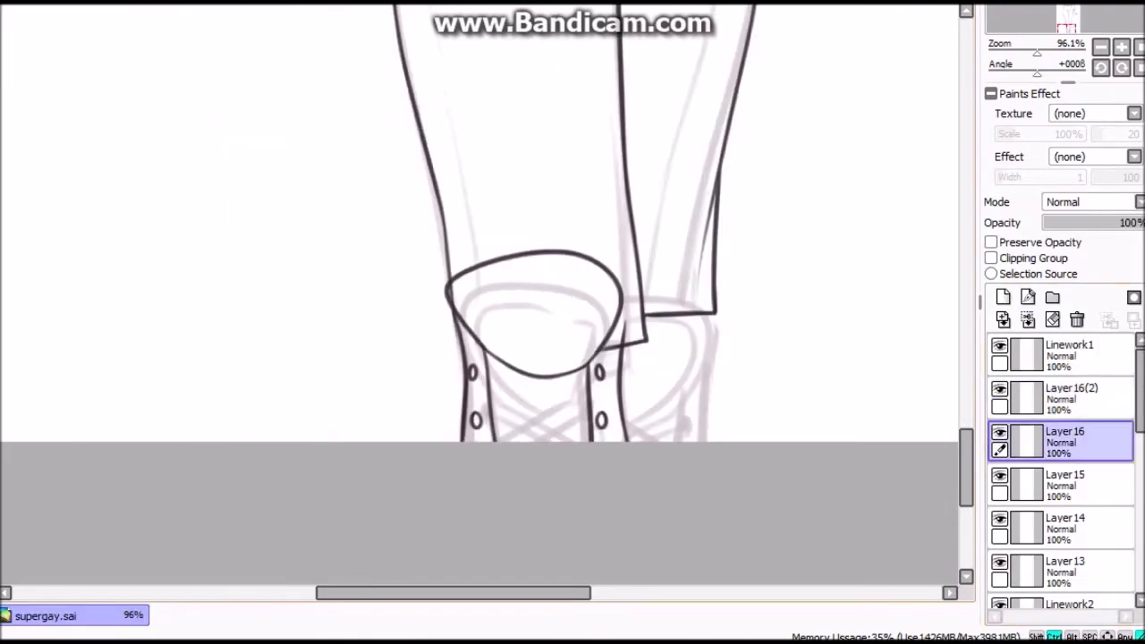
Ink the crossing laces between the front shoe's eyelets on a linework layer and its duplicate for the opposite direction.
double_click(1071, 388)
type("Linework3")
key("Return")
left_click_drag(478, 384, 599, 420)
key("ctrl+z")
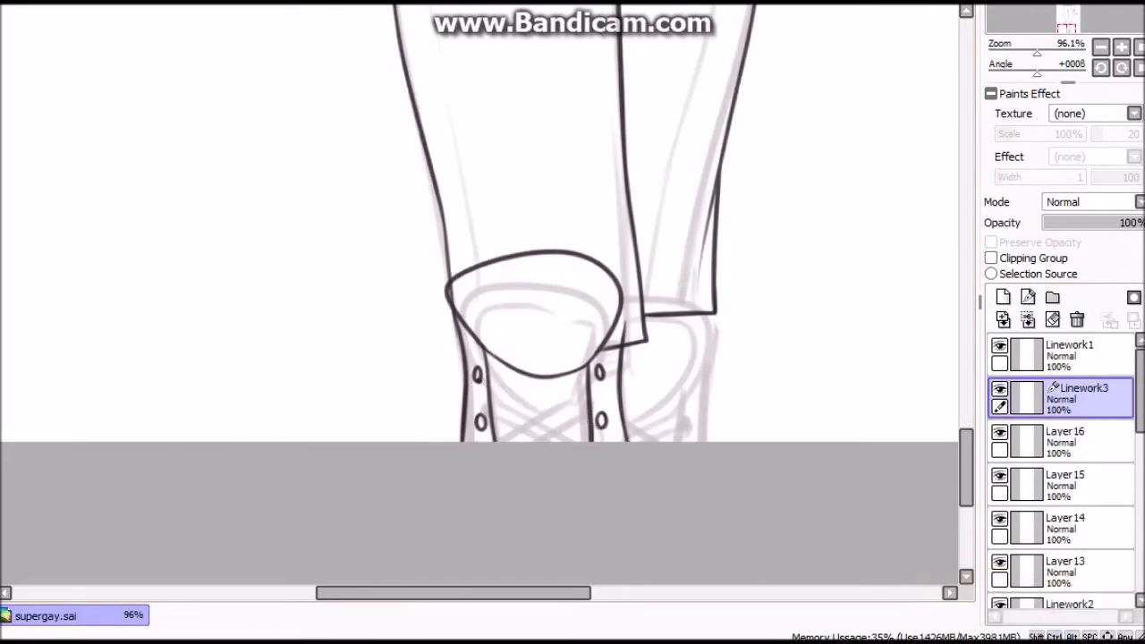
left_click_drag(476, 379, 590, 429)
left_click(1026, 320)
left_click_drag(599, 373, 479, 422)
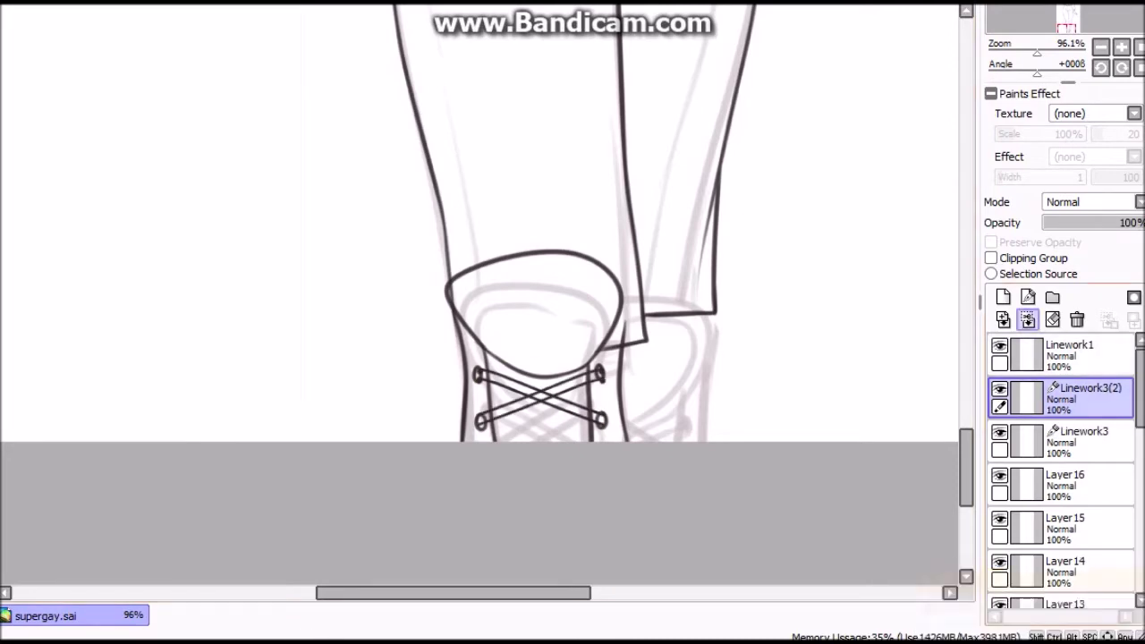
key("ctrl+y")
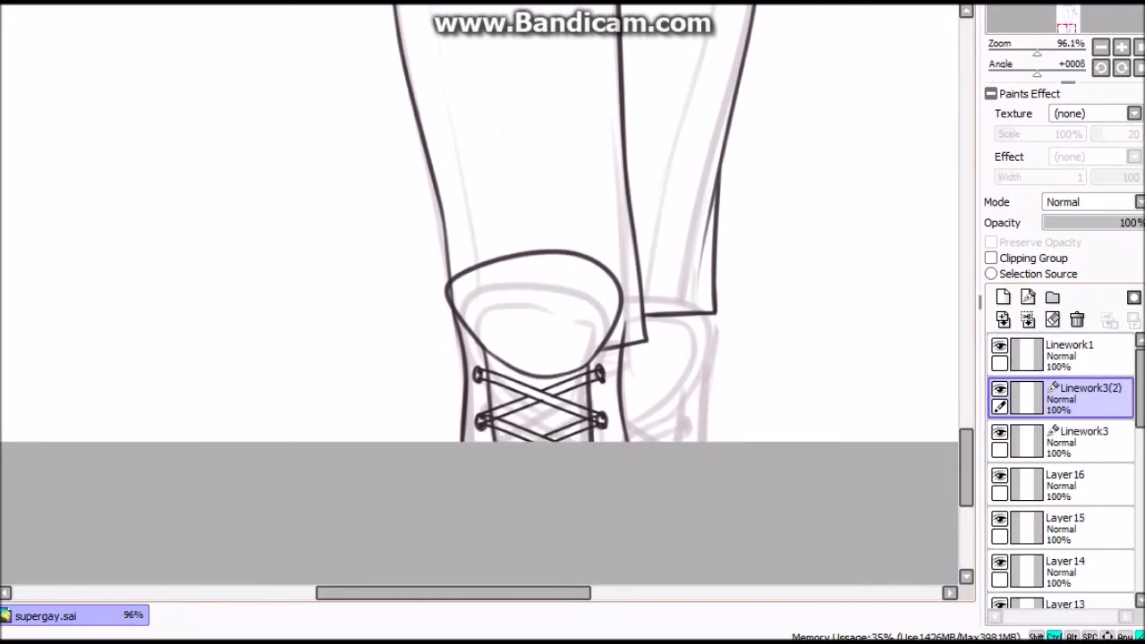
Merge the lace linework layers and clean up the overlapping lines at the eyelets of the front shoe.
scroll(478, 293, "up", 2)
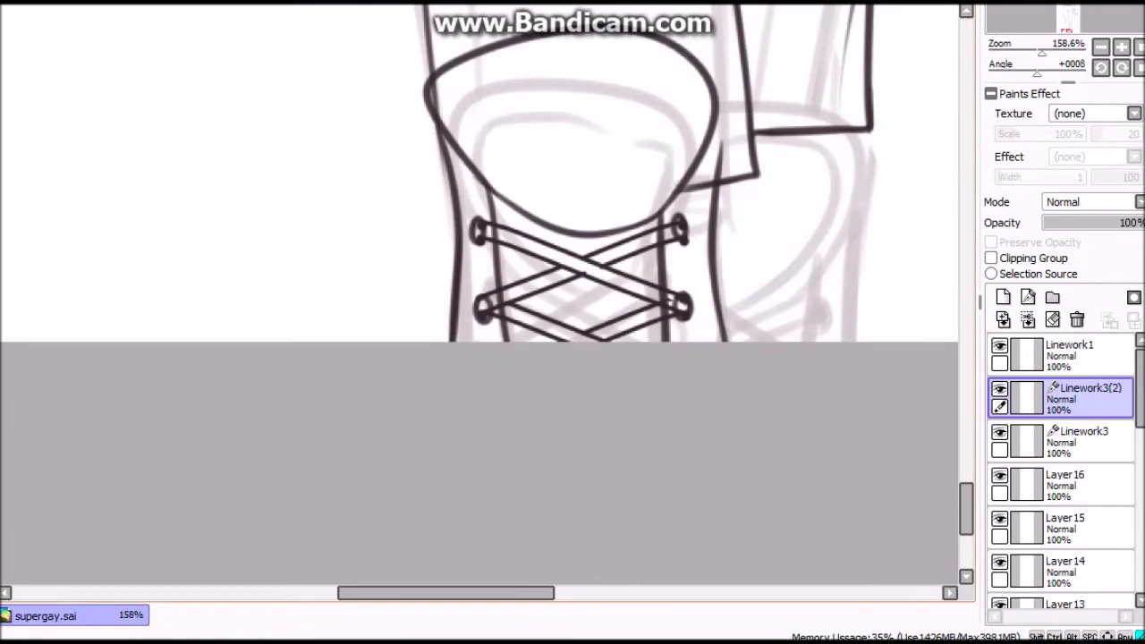
left_click(1082, 438)
left_click(1027, 319)
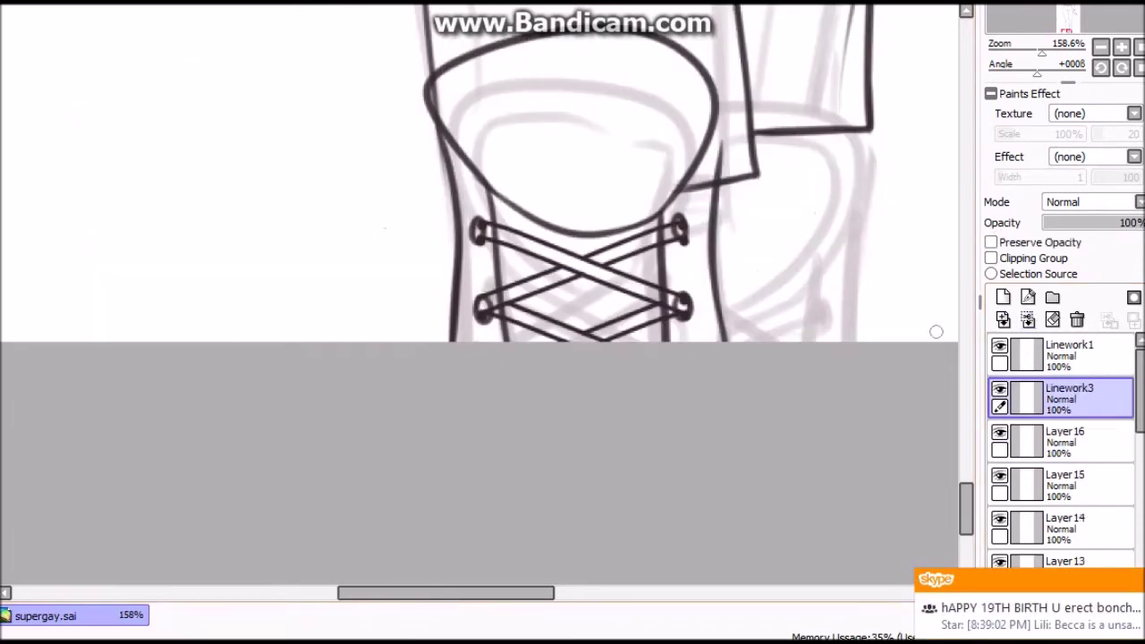
scroll(465, 228, "down", 3)
key("ctrl+z")
scroll(465, 228, "up", 2)
key("ctrl+z")
key("ctrl+z")
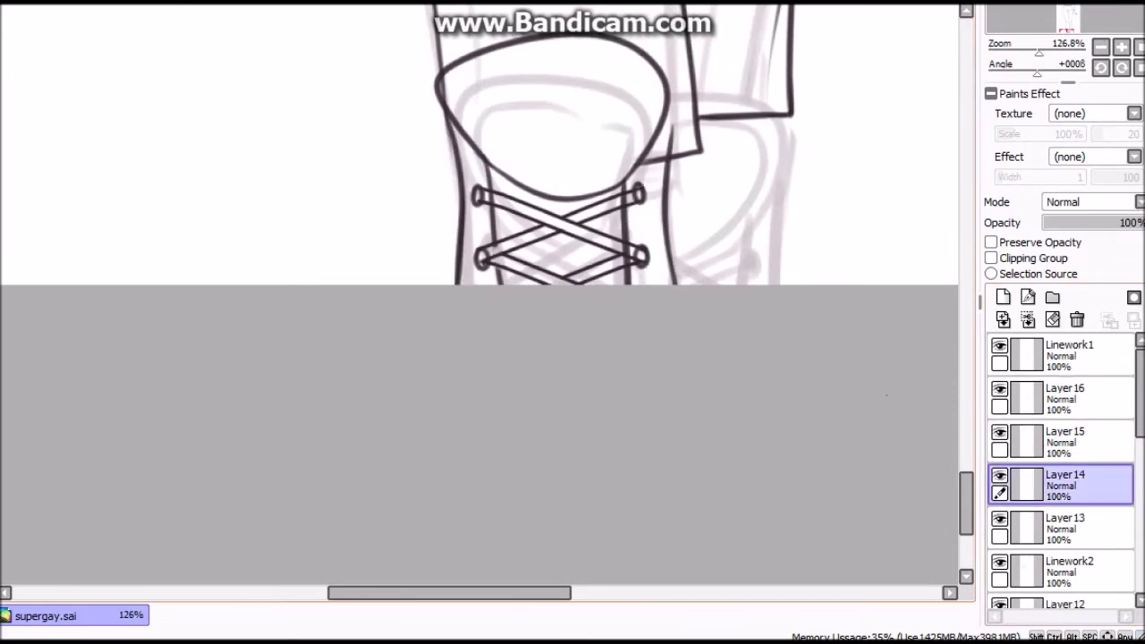
scroll(623, 269, "down", 2)
On a new layer in Multiply mode at 47% opacity clipped to the skin, paint shadows under the hair and chin.
key("ctrl+shift+n")
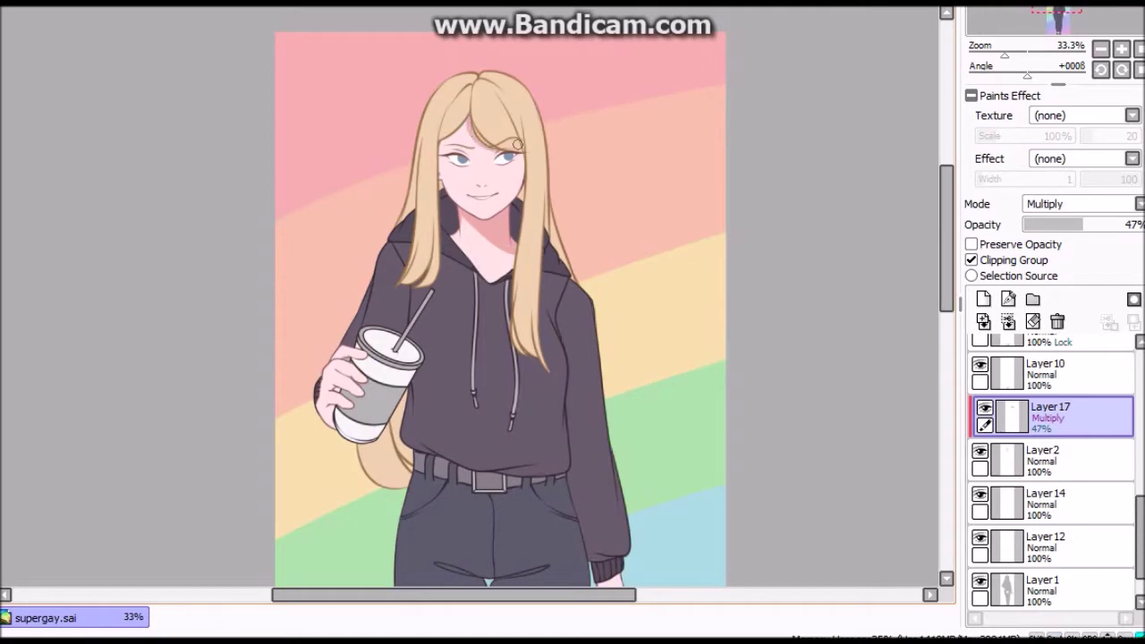
scroll(533, 212, "up", 3)
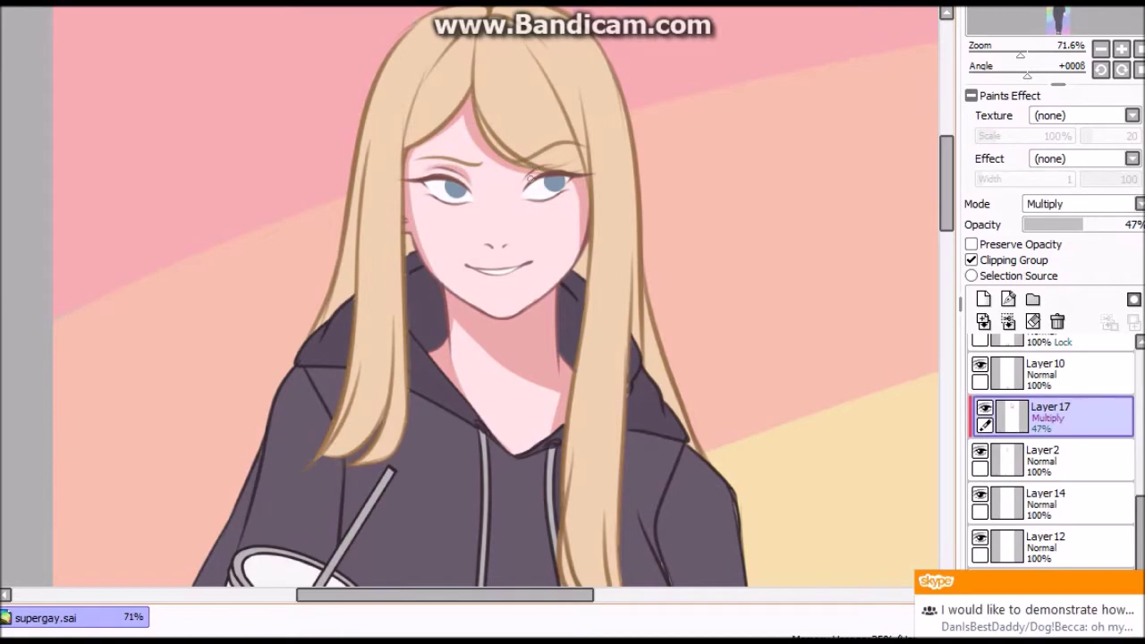
scroll(1051, 465, "up", 3)
left_click(1041, 422)
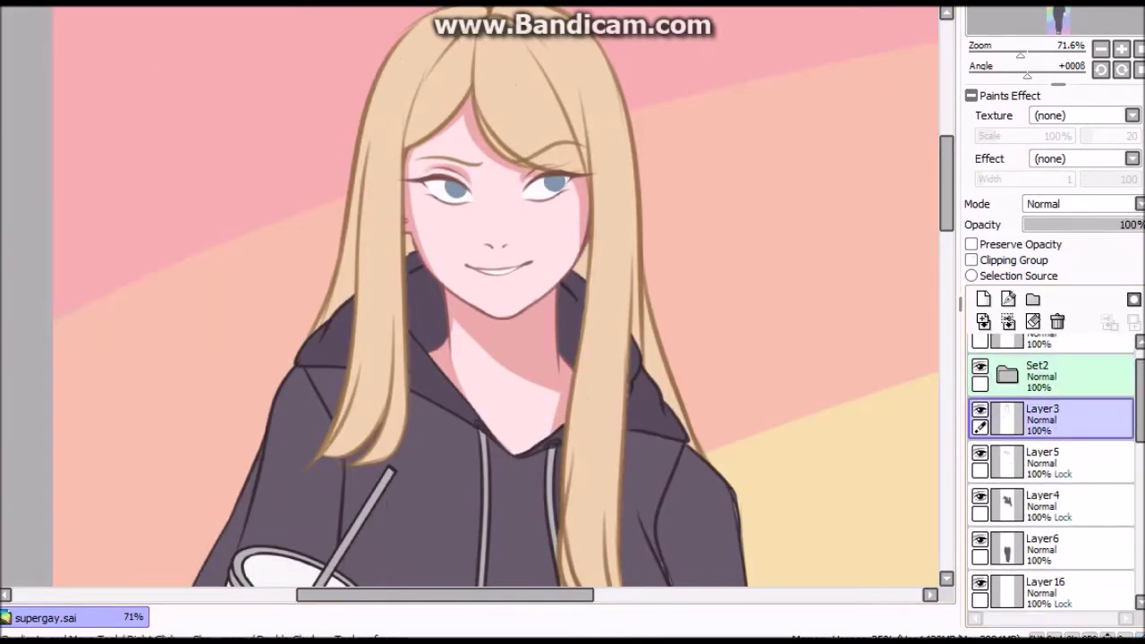
scroll(1051, 465, "down", 3)
double_click(1050, 527)
key("Escape")
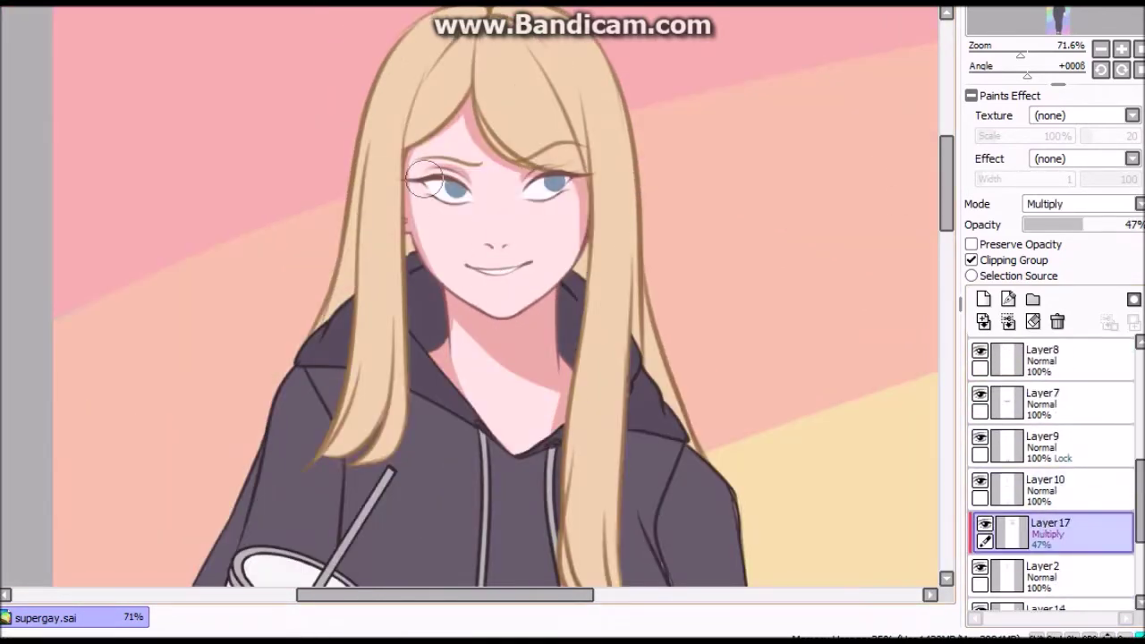
Paint shadows on the fingers and wrists of both hands on the clipped Multiply layer, checking with the canvas mirrored.
scroll(438, 182, "down", 3)
key("h")
key("h")
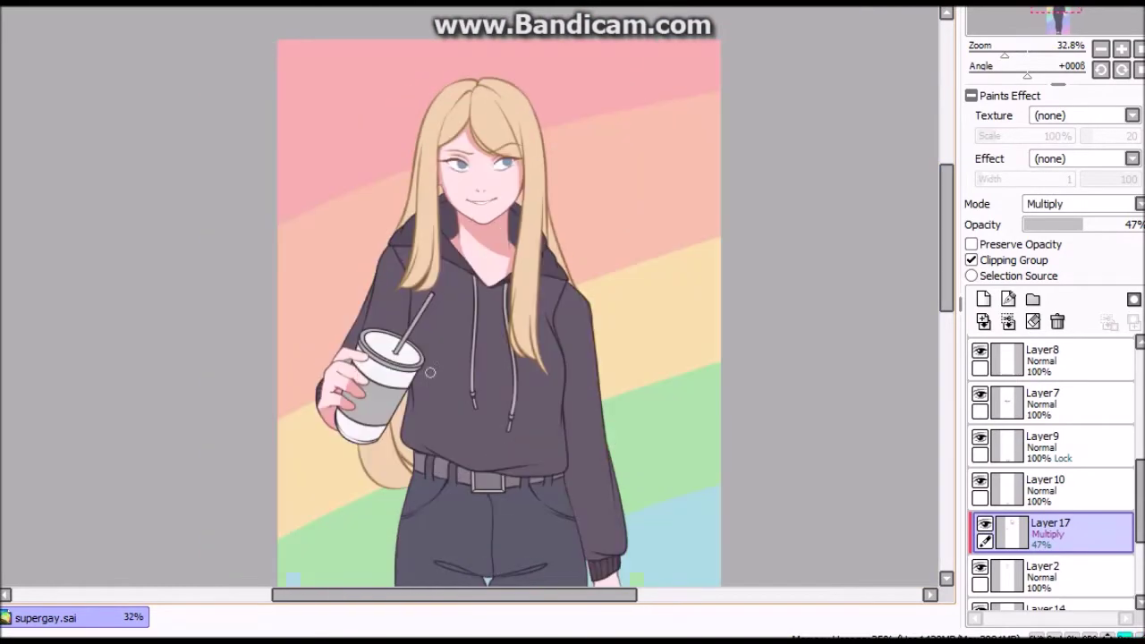
scroll(364, 356, "down", 3)
key("h")
key("h")
key("h")
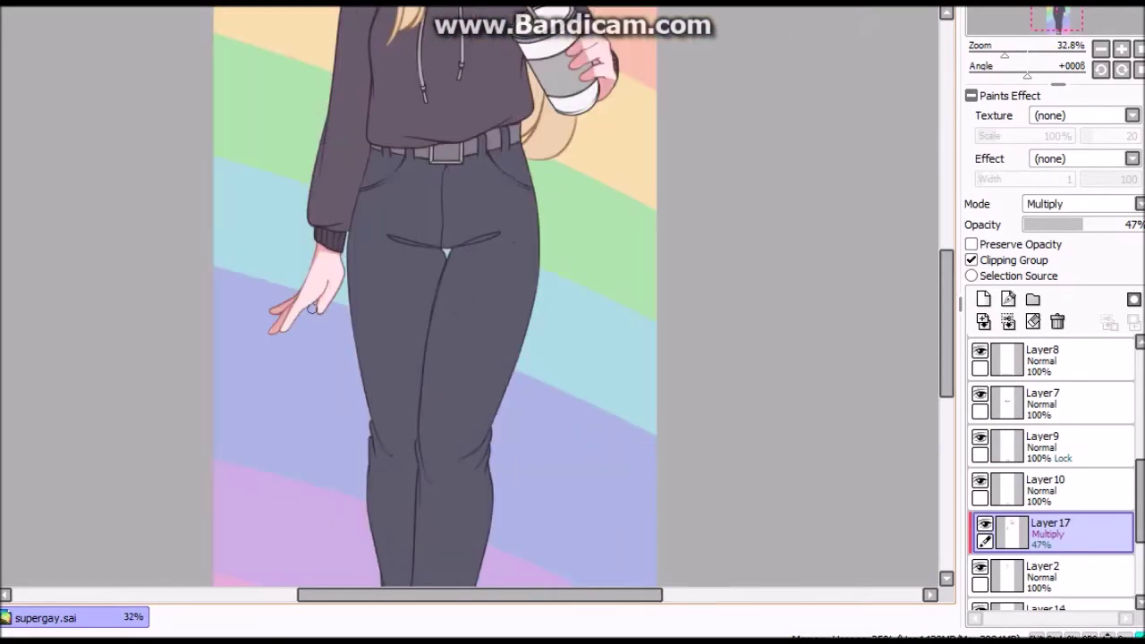
Soften the shadow on the face and neck and set the skin shadow layer's opacity to 35%.
scroll(311, 307, "up", 4)
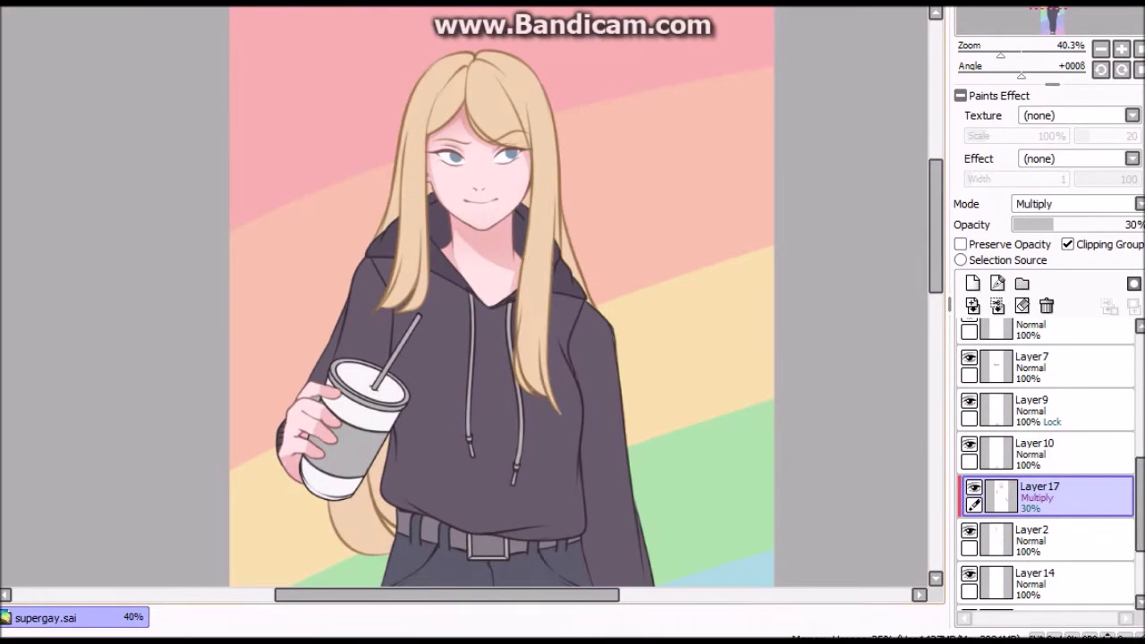
key("h")
key("h")
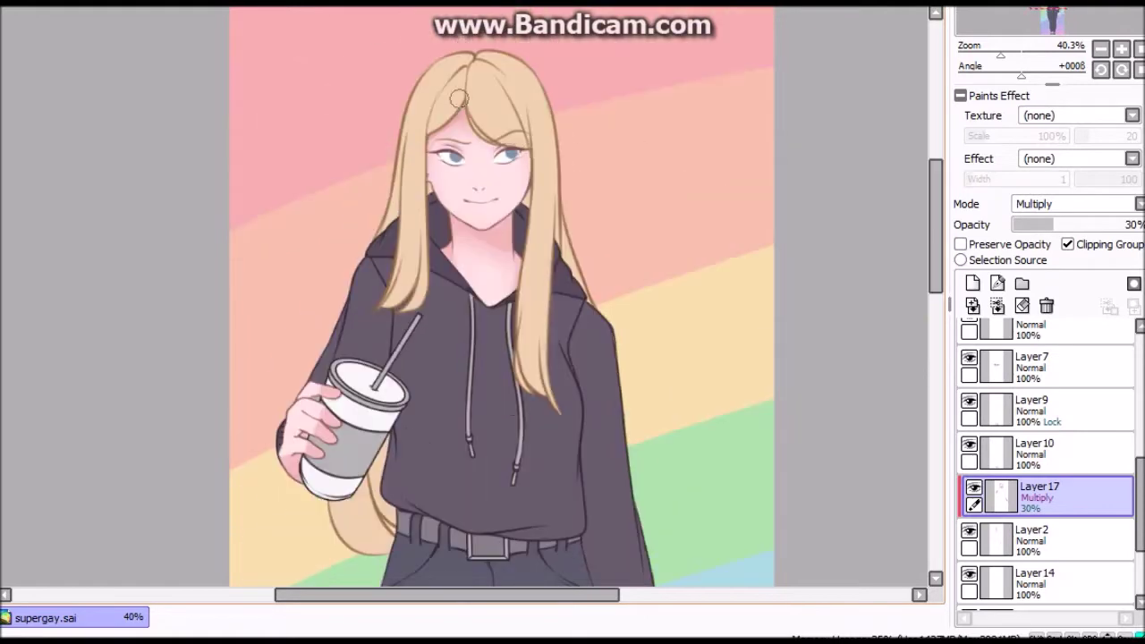
scroll(437, 197, "down", 5)
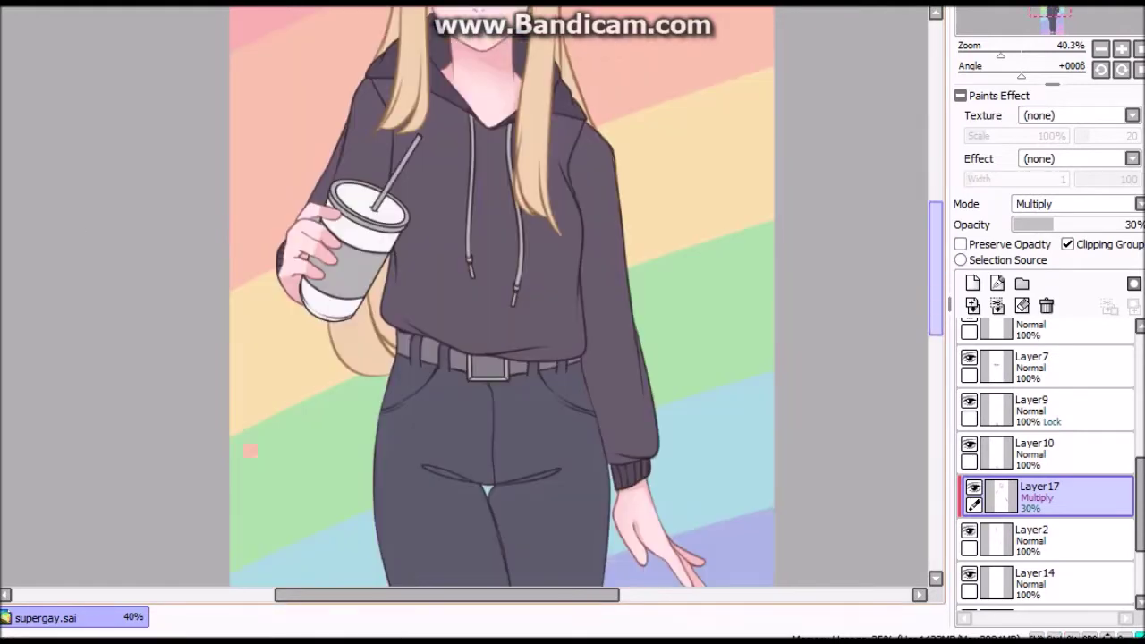
scroll(269, 357, "up", 2)
scroll(238, 417, "down", 3)
scroll(908, 323, "up", 5)
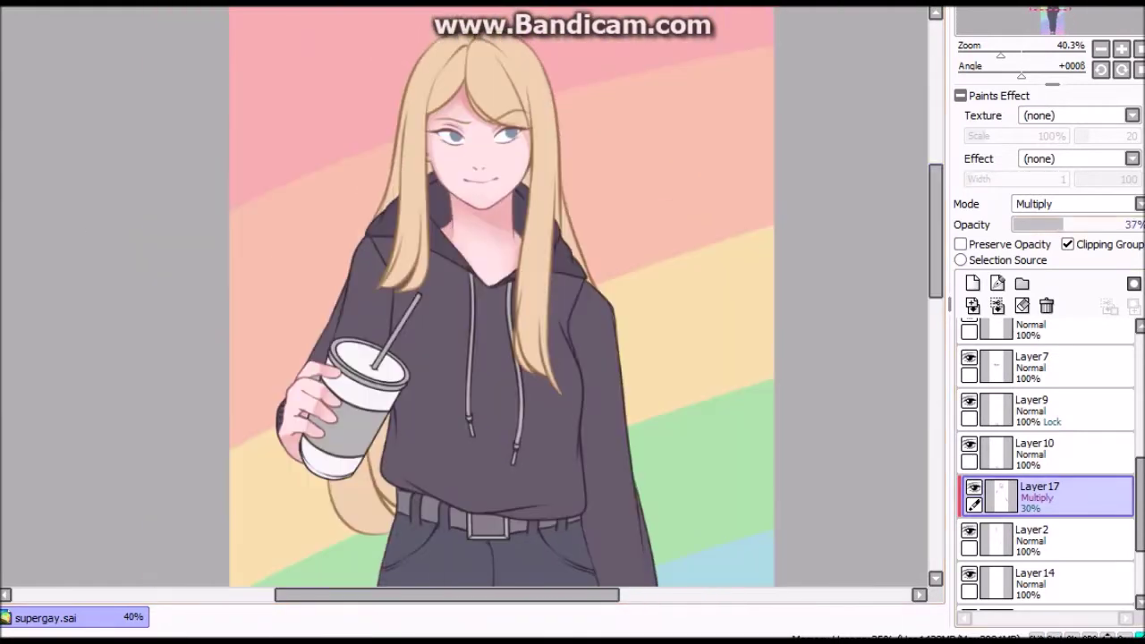
key("h")
key("h")
On a new Multiply layer, paint a soft shadow along the bridge of the nose.
key("ctrl+shift+n")
key("ctrl+plus")
mouse_move(497, 287)
left_mouse_down()
mouse_move(501, 197)
mouse_move(501, 218)
left_mouse_up()
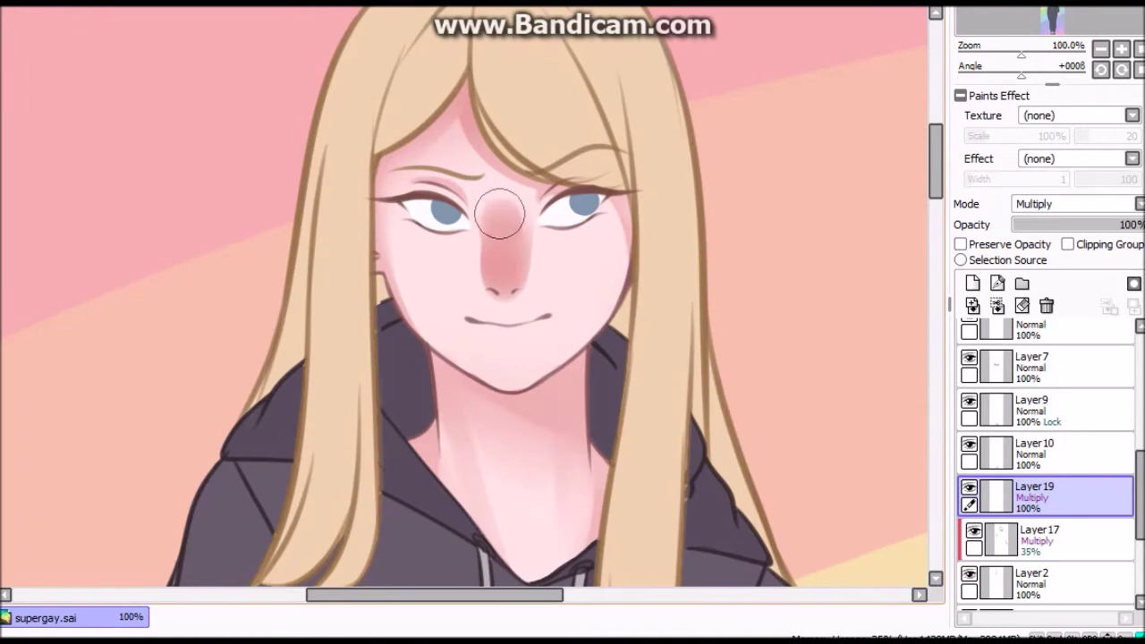
scroll(529, 177, "down", 1)
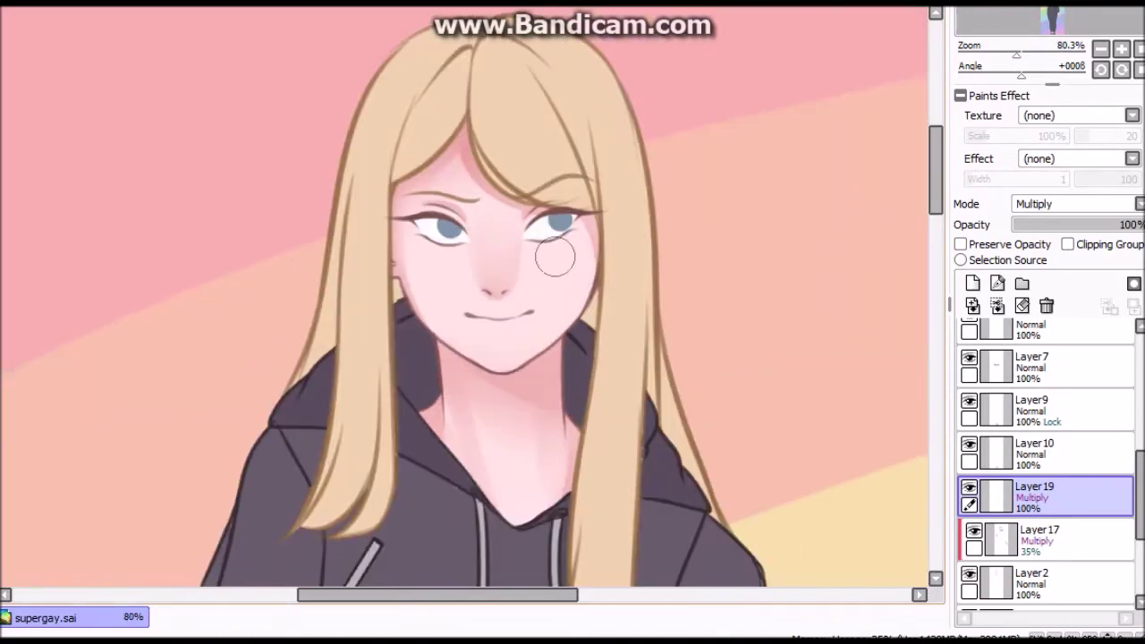
On a new Multiply layer, paint a red shadow under the nose tip and set its opacity to 30%.
key("ctrl+shift+n")
scroll(659, 131, "up", 3)
left_click(1073, 204)
left_click(1038, 242)
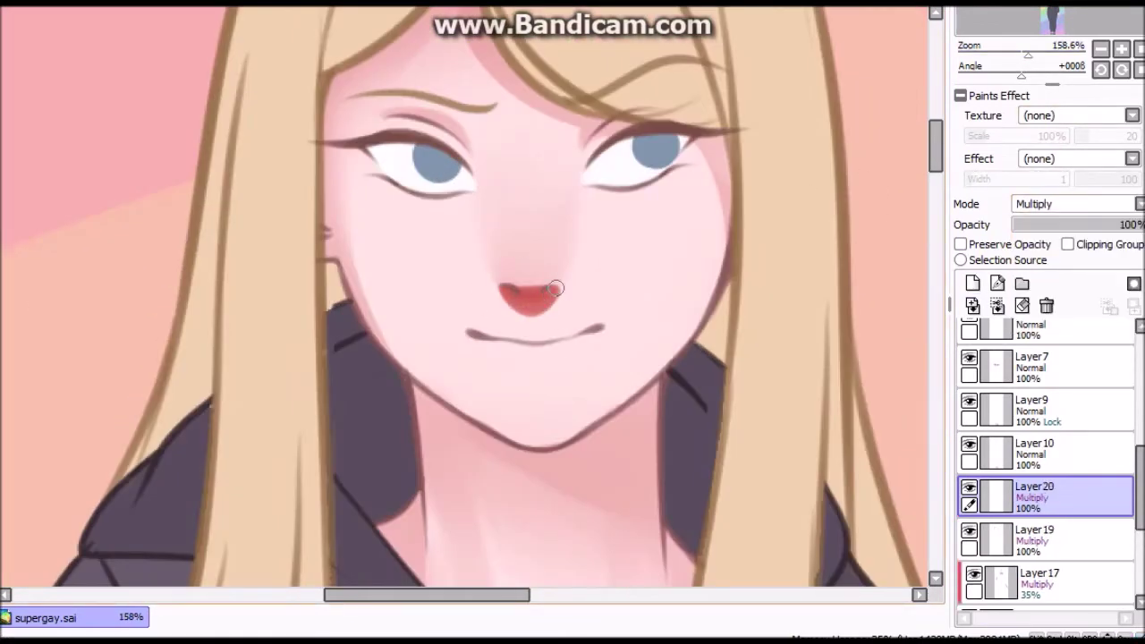
scroll(553, 287, "down", 2)
left_click_drag(1135, 225, 1093, 224)
Shade the lower lip on a new Multiply layer at 42% opacity and clip the face shading layers to the skin.
scroll(553, 287, "down", 2)
key("ctrl+shift+n")
scroll(159, 250, "up", 4)
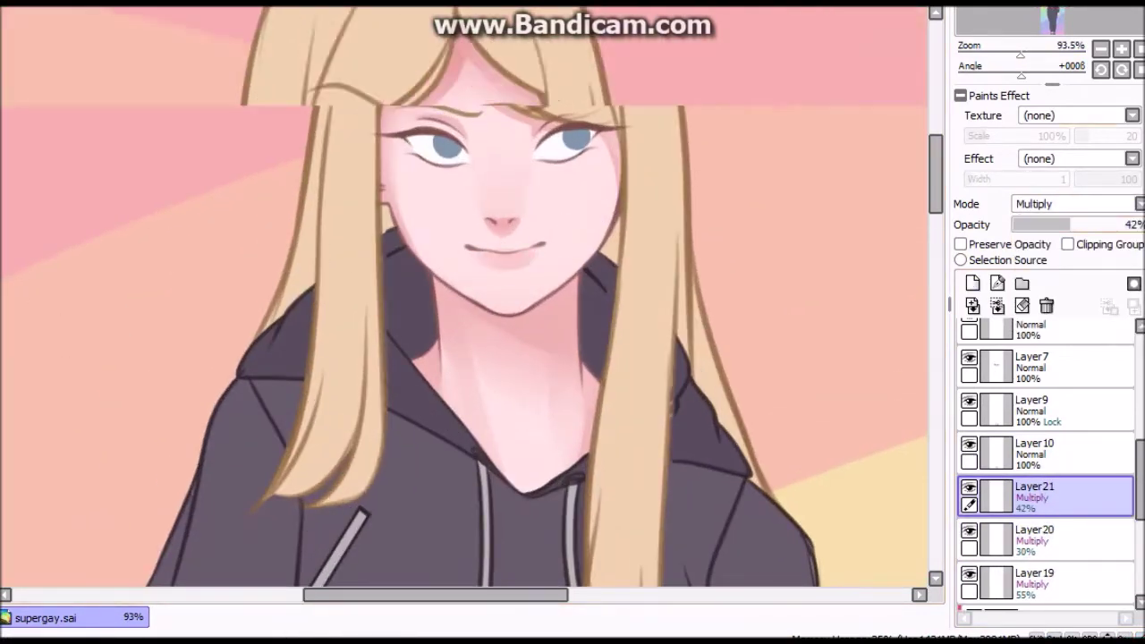
scroll(626, 345, "down", 2)
scroll(625, 345, "up", 2)
scroll(626, 345, "down", 3)
scroll(626, 346, "up", 2)
scroll(1044, 429, "down", 3)
left_click(1067, 245)
Paint soft blush on both cheeks on new Multiply layers at 46% opacity and merge them.
scroll(582, 304, "down", 2)
key("ctrl+shift+n")
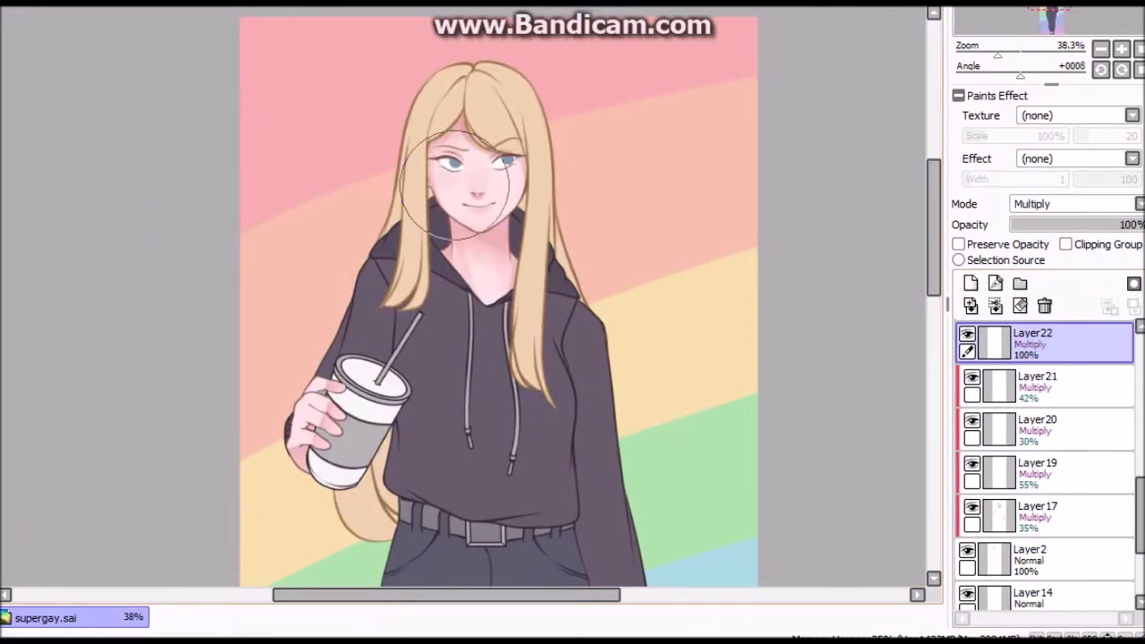
left_click(1070, 225)
scroll(501, 232, "up", 3)
left_click(970, 282)
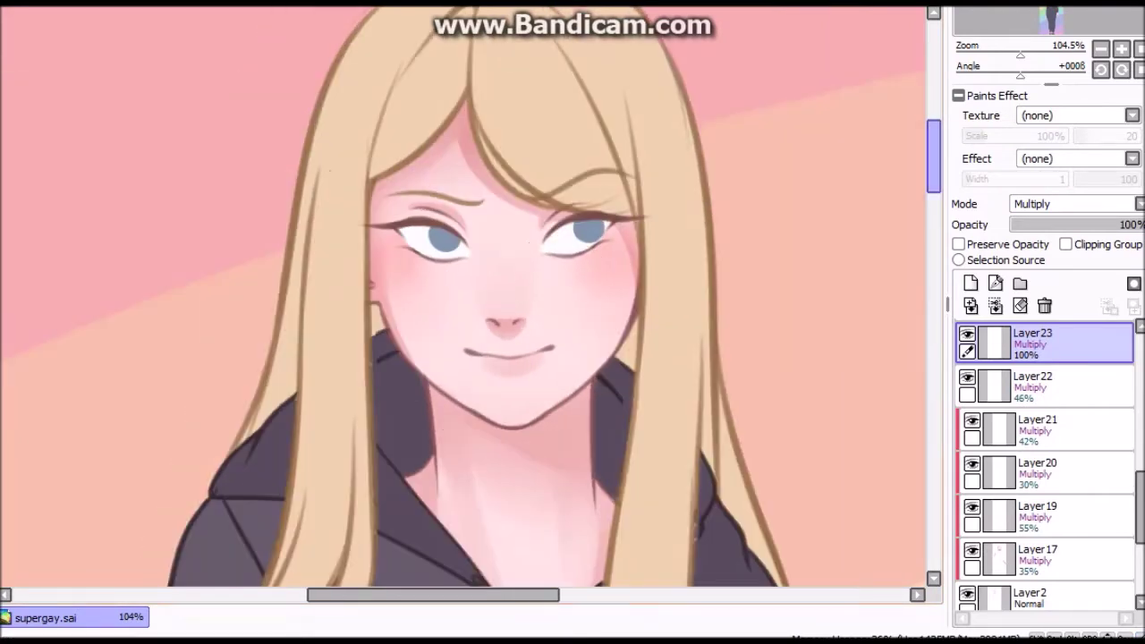
scroll(465, 304, "down", 3)
key("ctrl+e")
On a new Multiply layer at 44% opacity clipped to the skin, paint deeper shadows under the chin and on the hands.
key("ctrl+shift+n")
left_click(1073, 204)
key("Down")
key("Return")
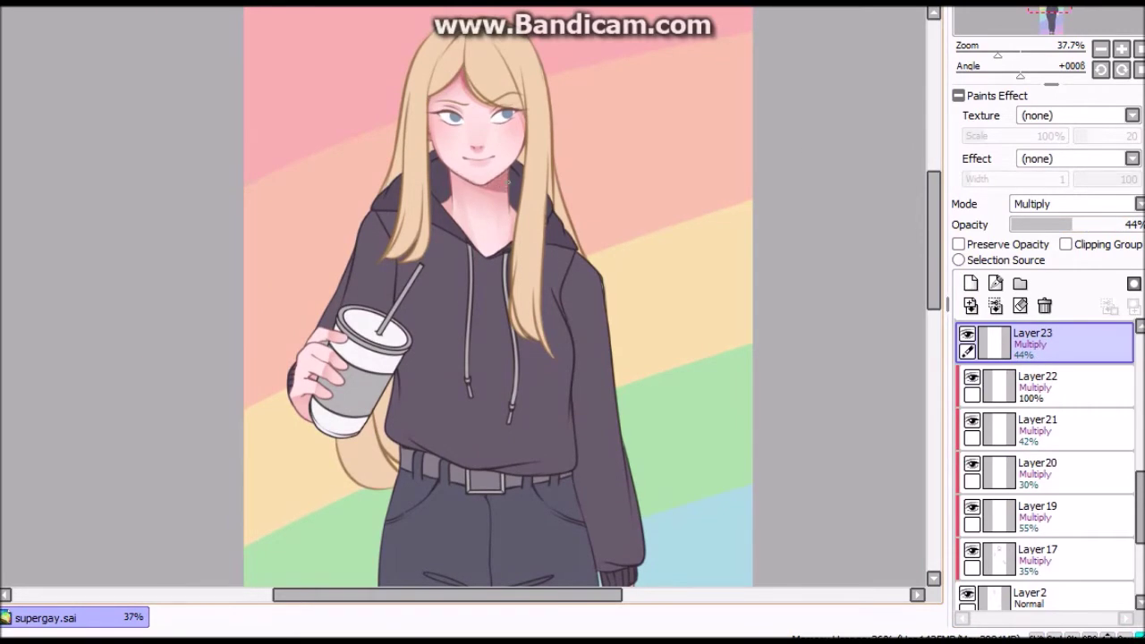
scroll(530, 233, "down", 3)
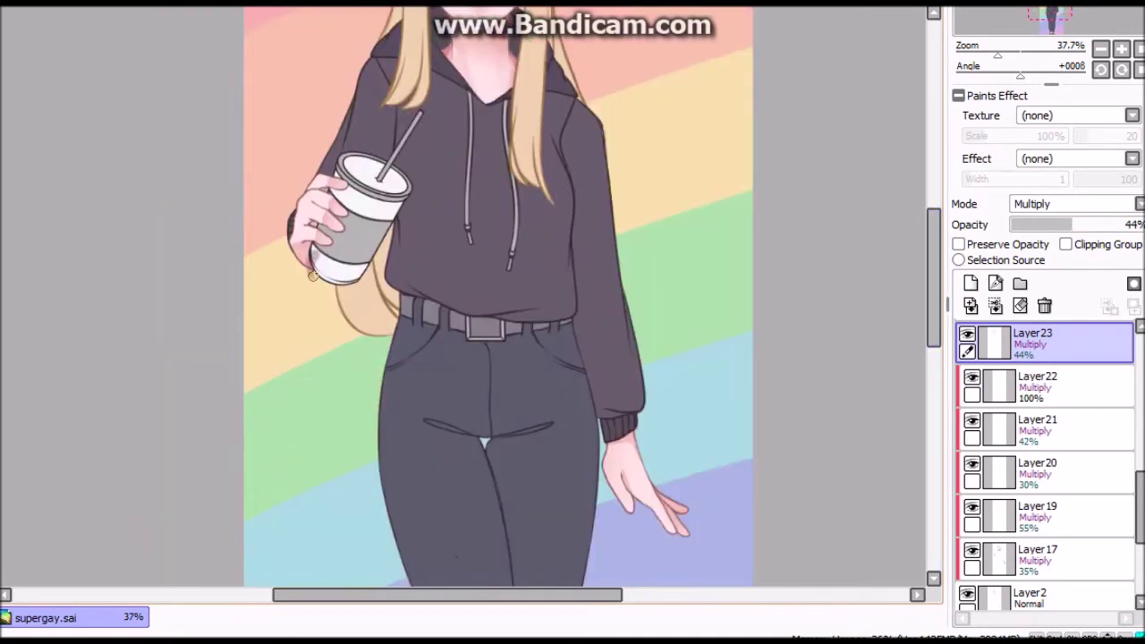
key("ctrl+alt+g")
key("h")
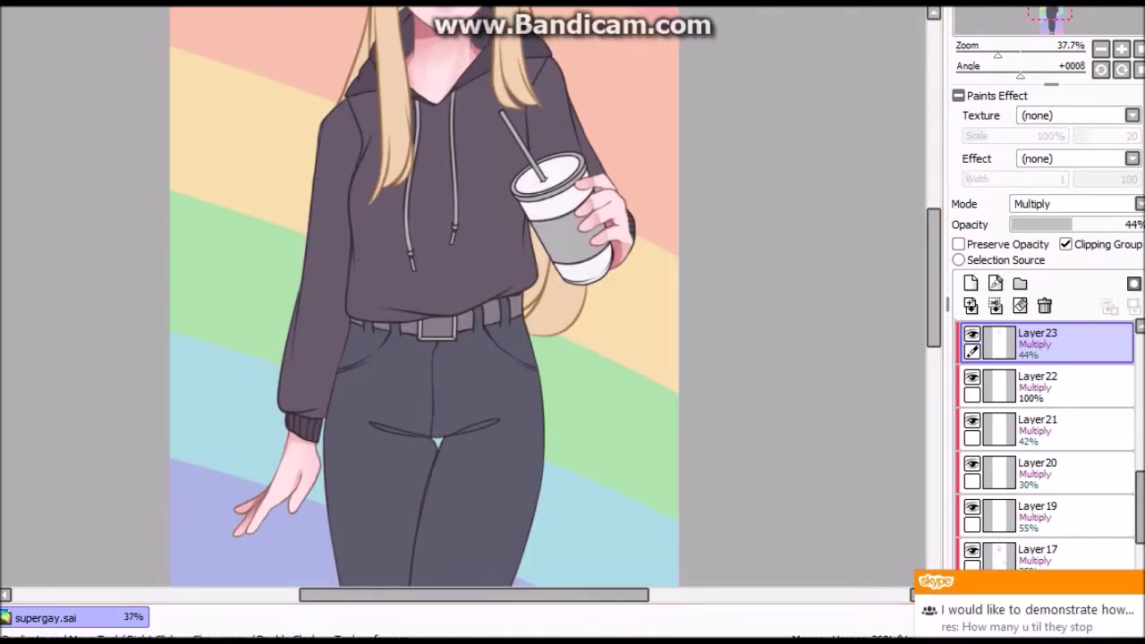
Examine the skin shading with the canvas mirrored and with the newest shadow layer hidden and shown.
scroll(729, 287, "up", 3)
key("h")
key("h")
key("h")
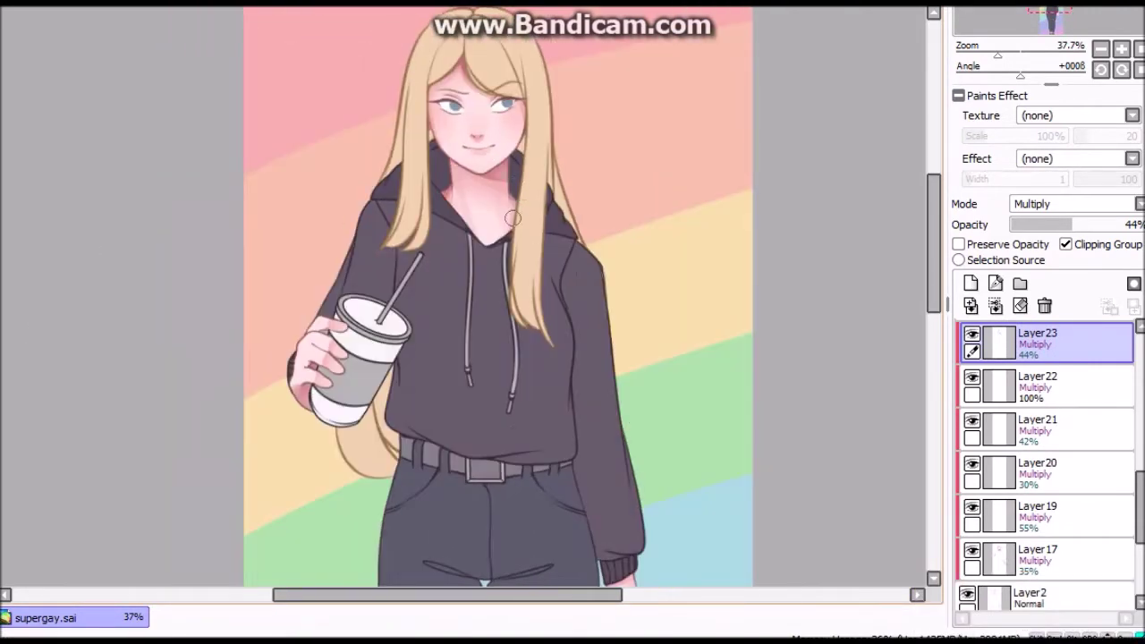
key("h")
key("h")
left_click(971, 334)
left_click(971, 333)
key("Page_Down")
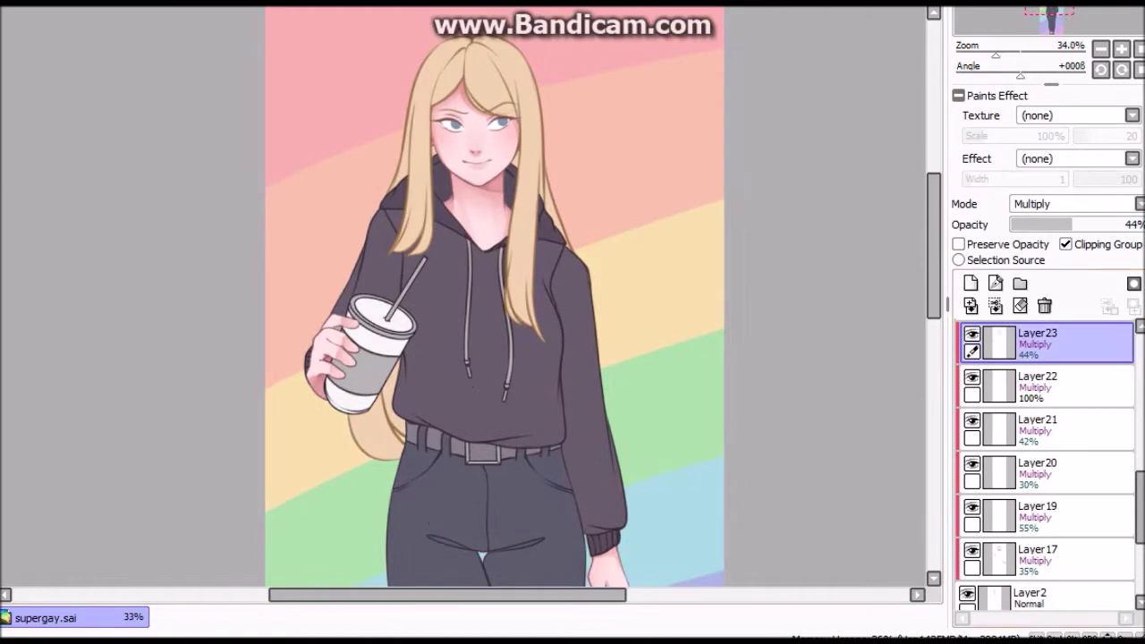
key("Page_Up")
Merge all clipped Multiply shading layers down into the skin base layer.
left_click(1037, 560)
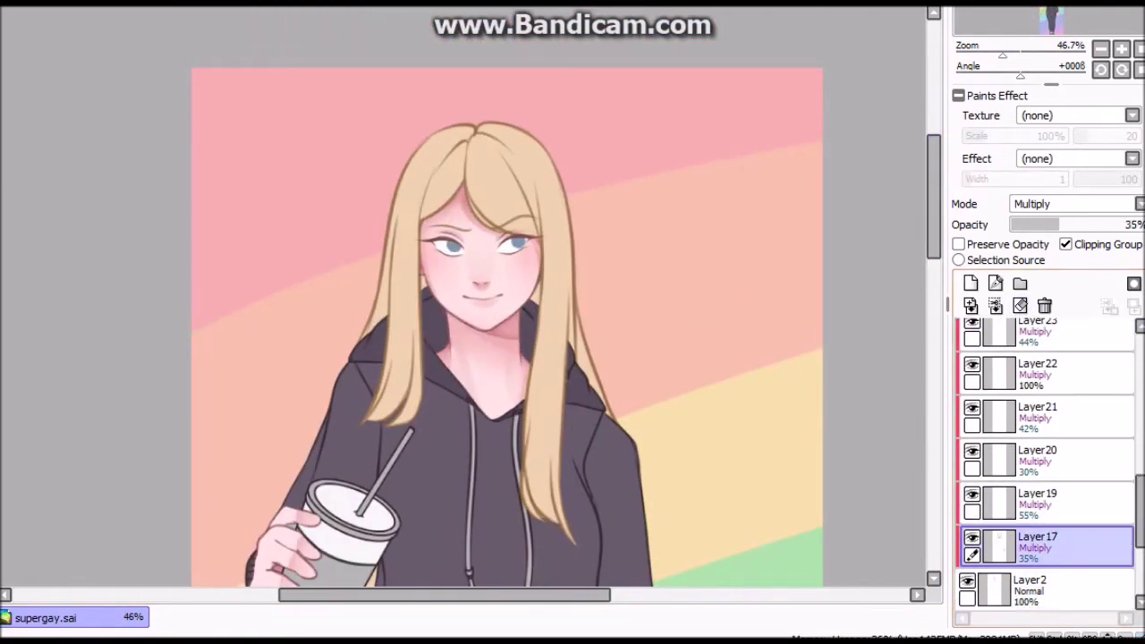
key("ctrl+e")
left_click(1037, 330)
key("ctrl+e")
key("ctrl+e")
key("ctrl+e")
key("ctrl+e")
key("ctrl+e")
Paint a white rim light along the edge of the jaw and neck.
scroll(468, 333, "down", 1)
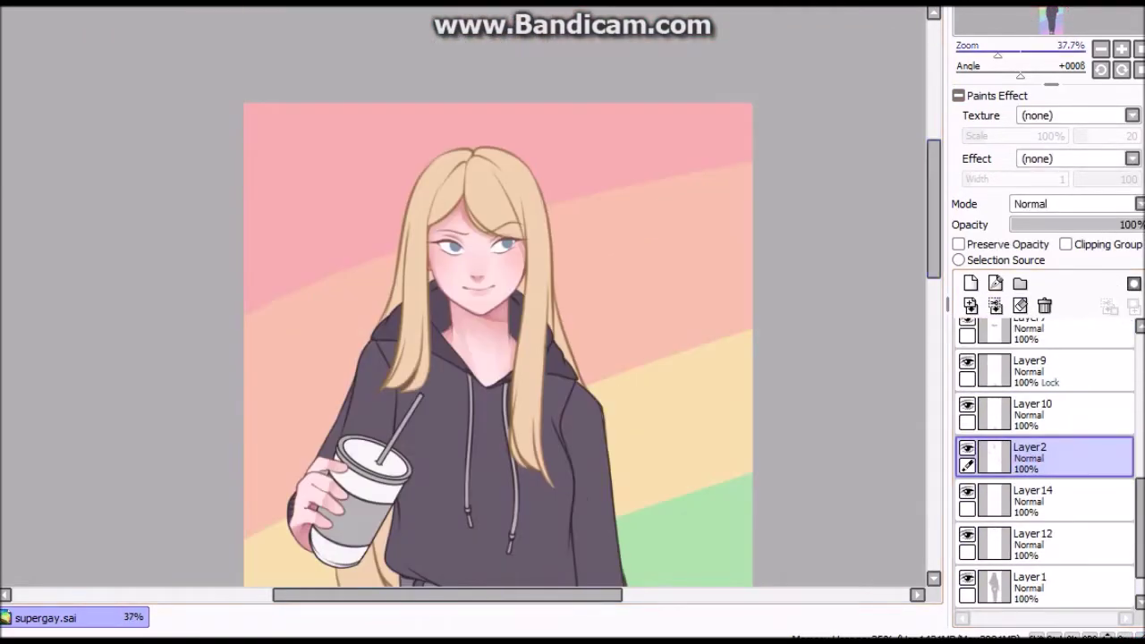
scroll(469, 333, "up", 3)
scroll(569, 364, "down", 5)
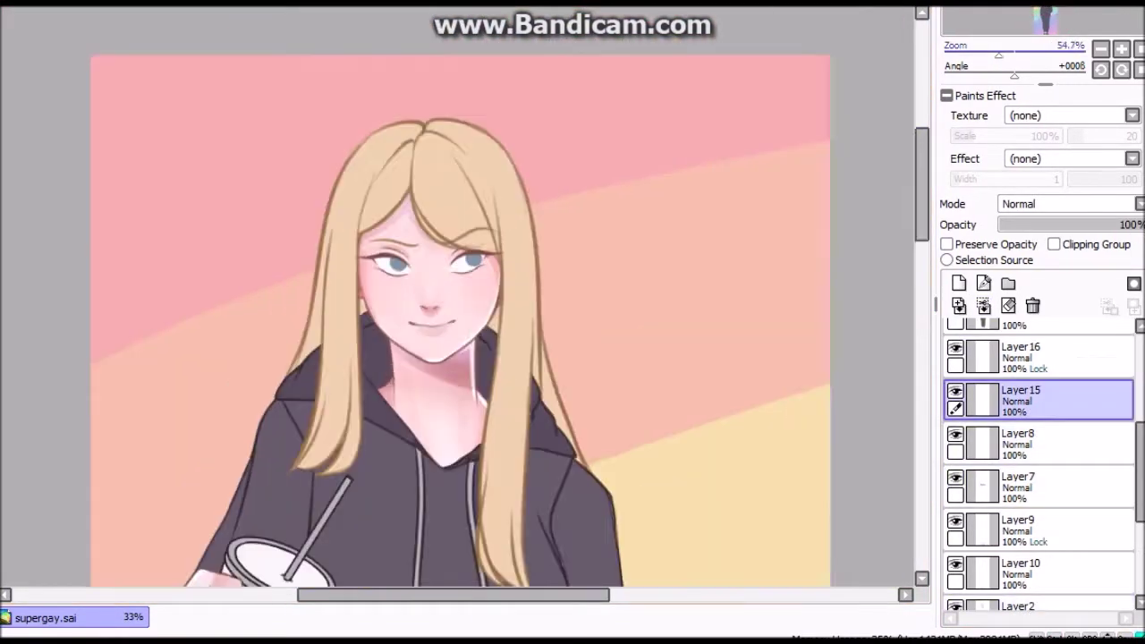
Shade the eye whites on a clipped Multiply layer at 56% opacity and merge it into the eye white layer.
scroll(230, 217, "up", 2)
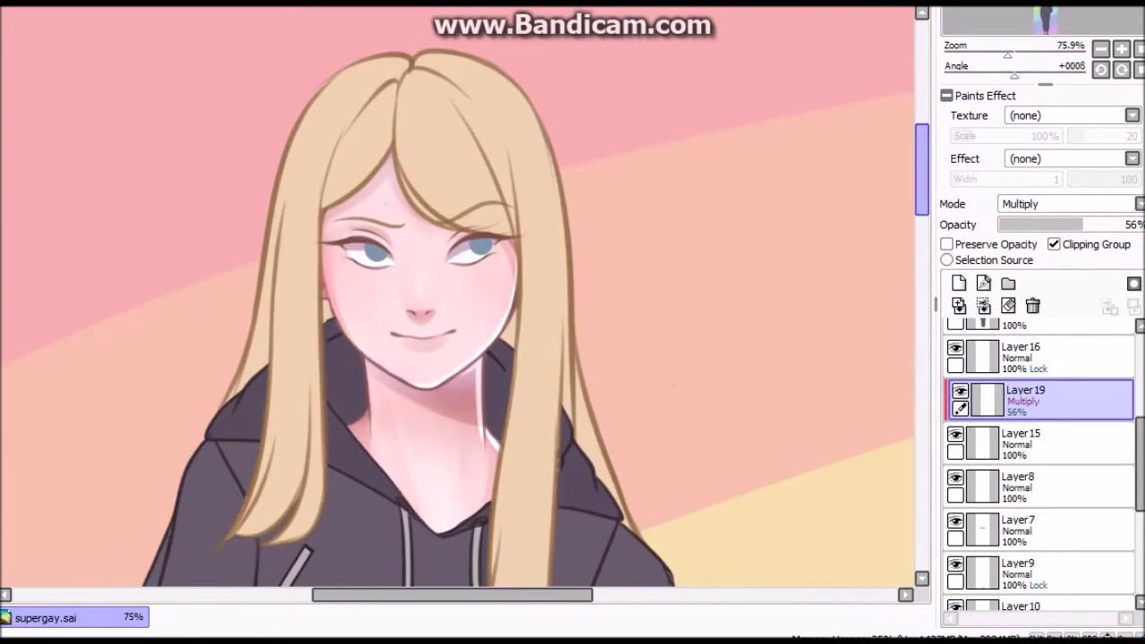
scroll(334, 242, "down", 1)
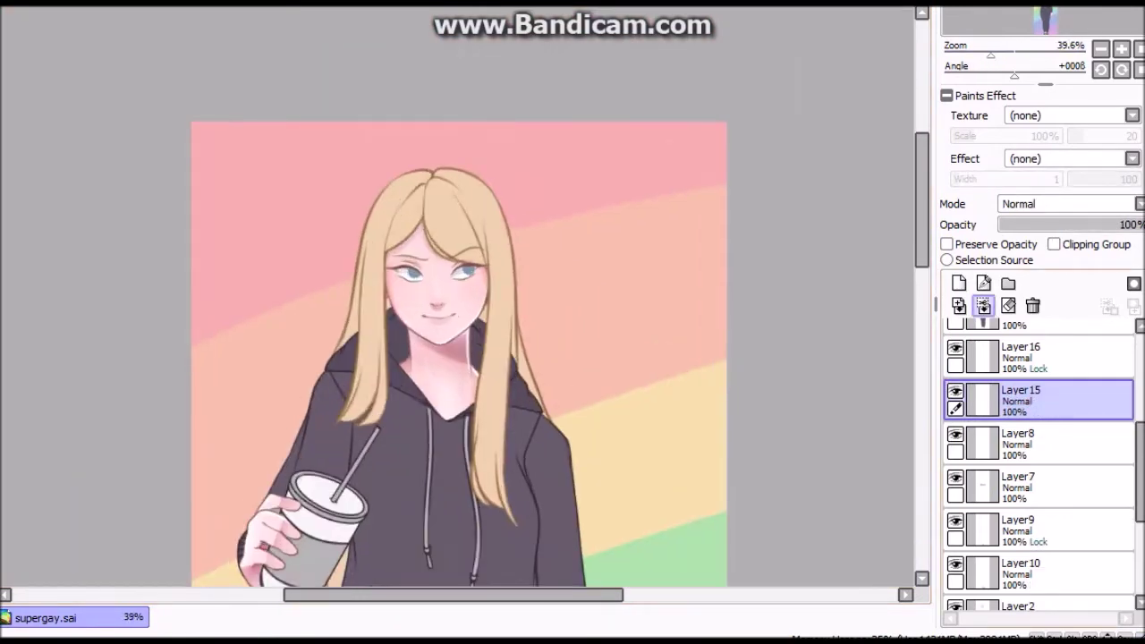
scroll(403, 268, "up", 3)
On a new Multiply layer clipped to the iris layer, paint dark pupils and upper shading in both eyes.
key("ctrl+g")
scroll(741, 223, "down", 3)
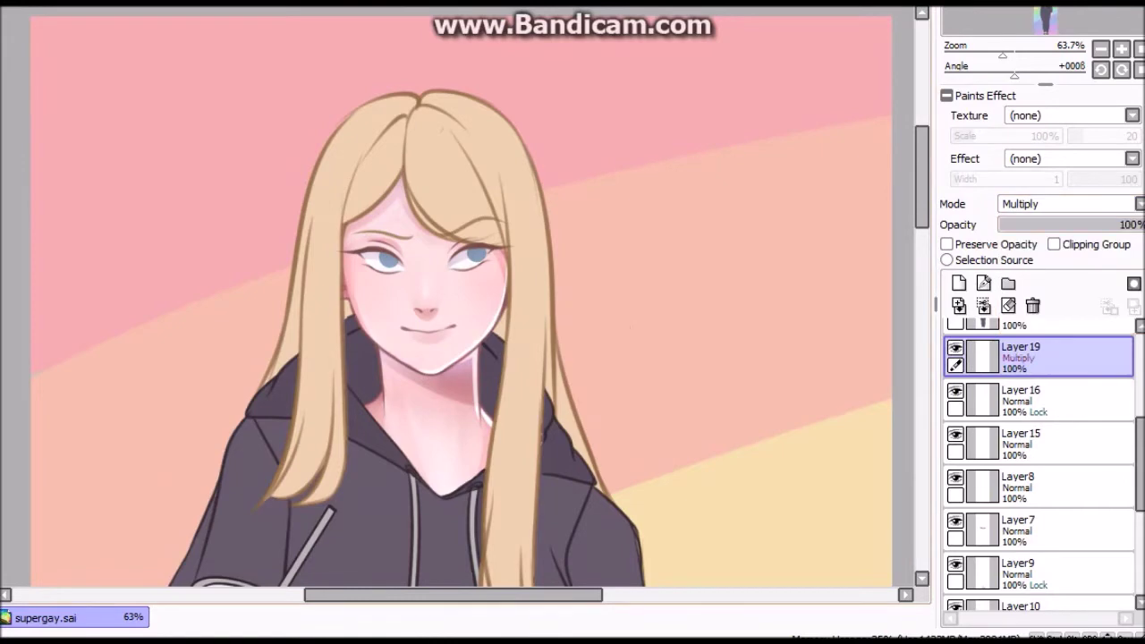
key("ctrl+g")
scroll(391, 256, "up", 3)
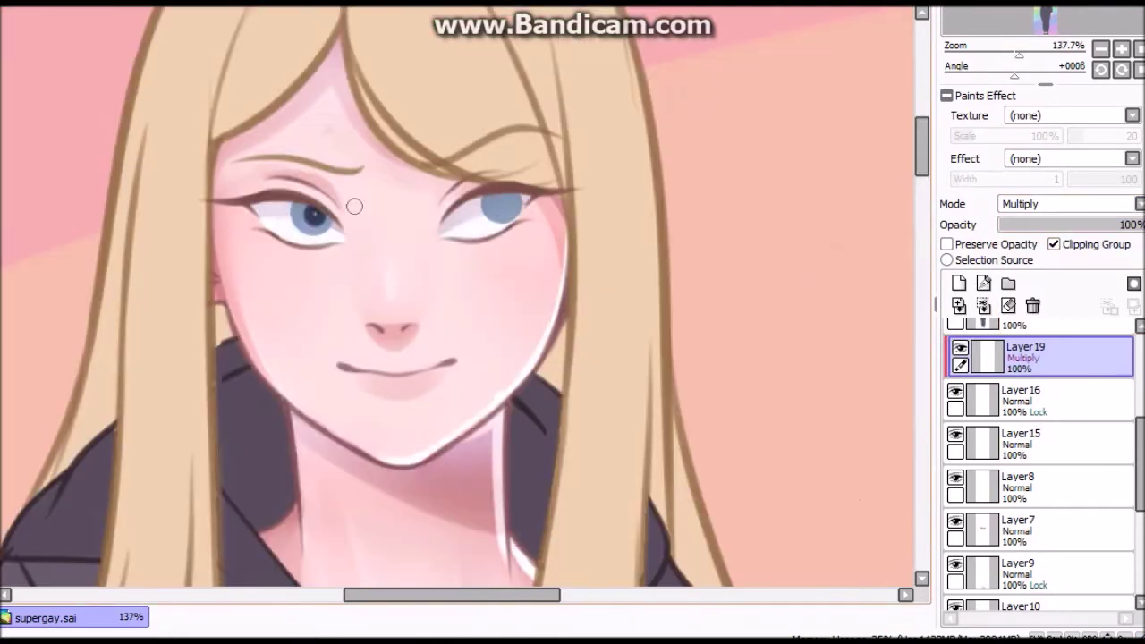
scroll(352, 202, "down", 2)
scroll(458, 304, "down", 2)
scroll(458, 304, "up", 4)
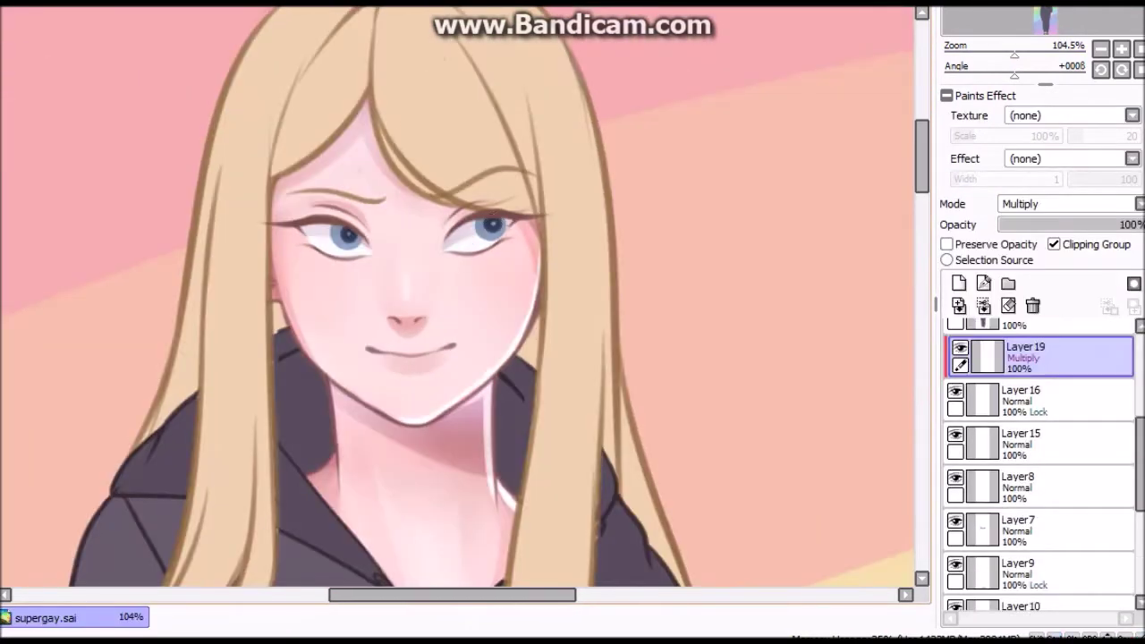
Paint light blue highlights in both irises on a Luminosity layer clipped to the iris layer and merge it down.
scroll(458, 304, "down", 2)
left_click_drag(393, 260, 456, 299)
scroll(1064, 204, "down", 3)
scroll(474, 268, "up", 3)
key("ctrl+g")
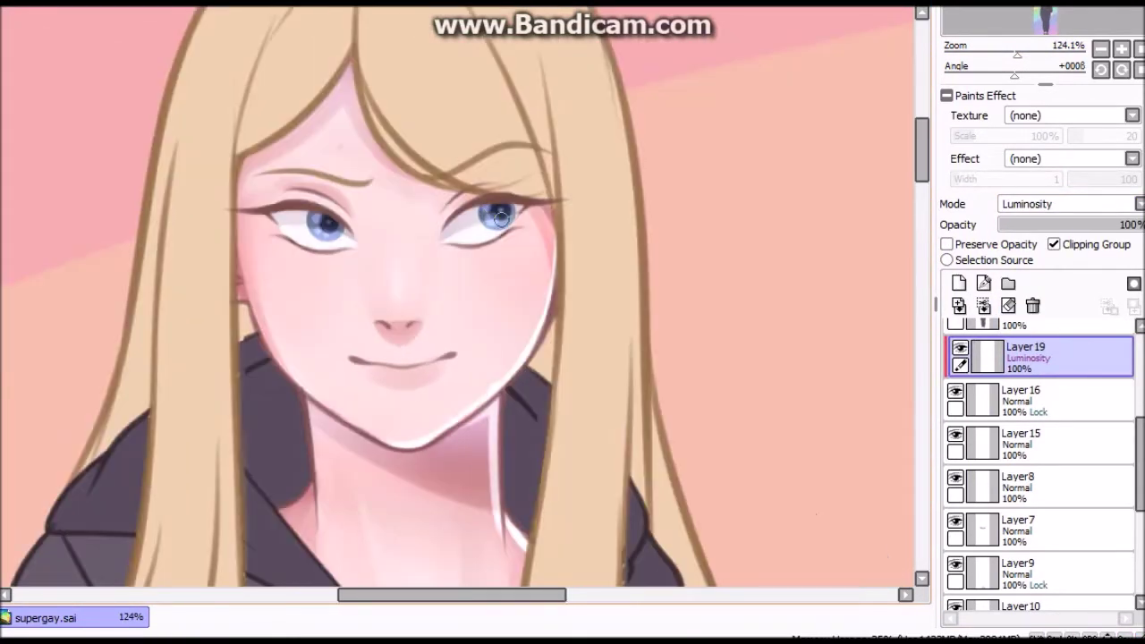
scroll(501, 215, "down", 3)
key("ctrl+g")
scroll(419, 222, "up", 3)
key("Insert")
key("Insert")
key("Insert")
scroll(1064, 204, "up", 4)
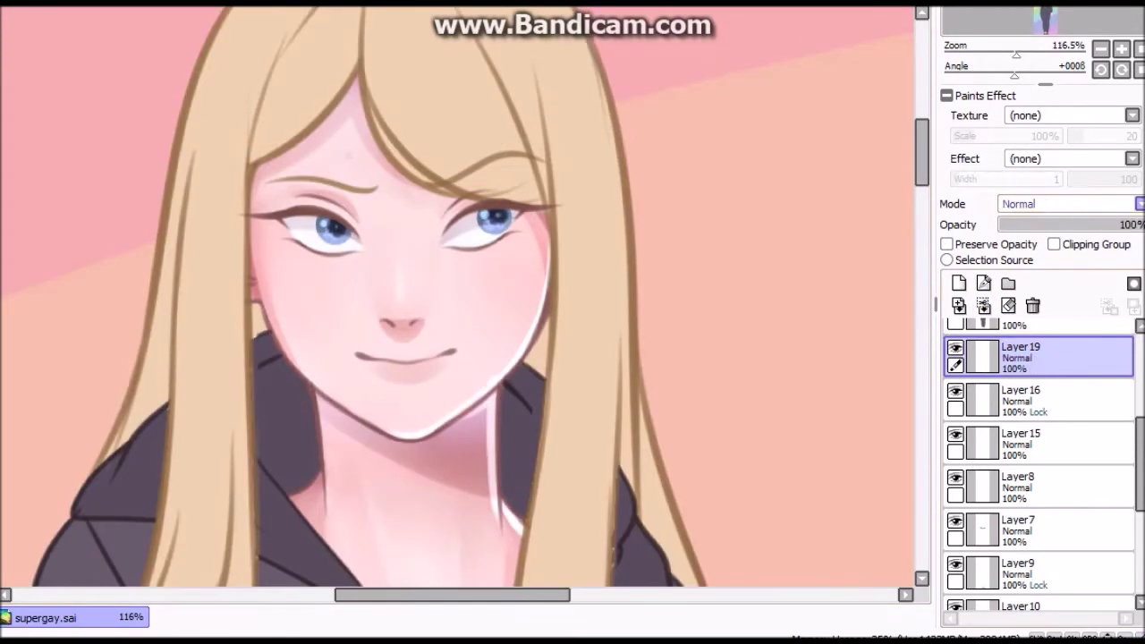
key("ctrl+z")
scroll(548, 191, "up", 3)
Shade the hair softly on two clipped Multiply layers, the lower one at 55% opacity, and merge both into the hair layer.
scroll(248, 177, "down", 10)
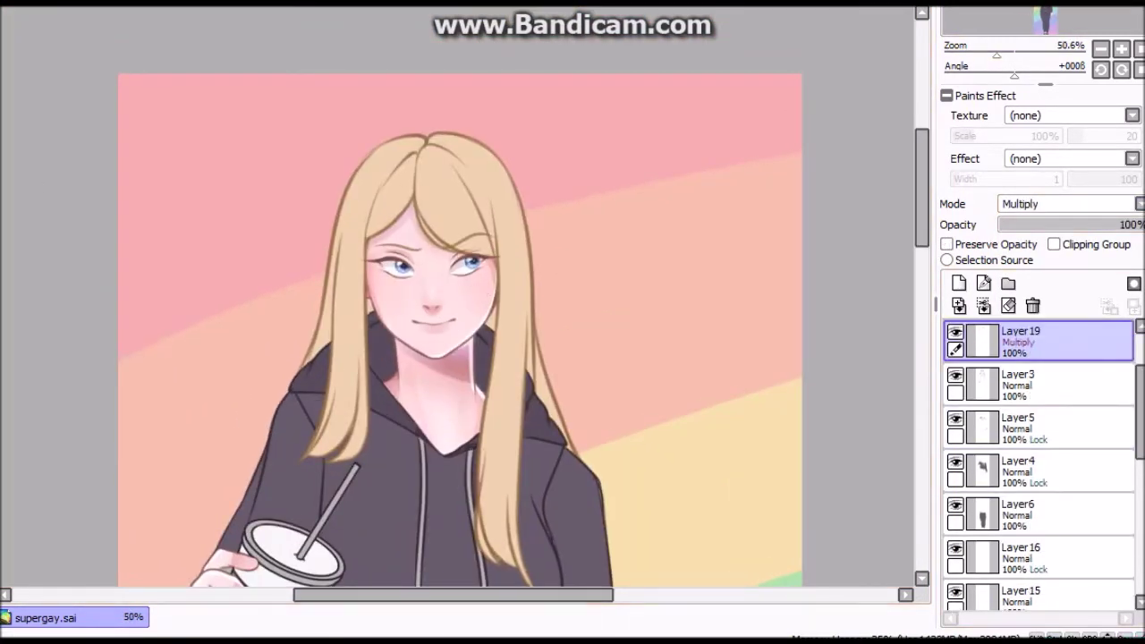
left_click(1053, 244)
left_click_drag(1131, 224, 1078, 224)
left_click(957, 282)
scroll(503, 166, "down", 2)
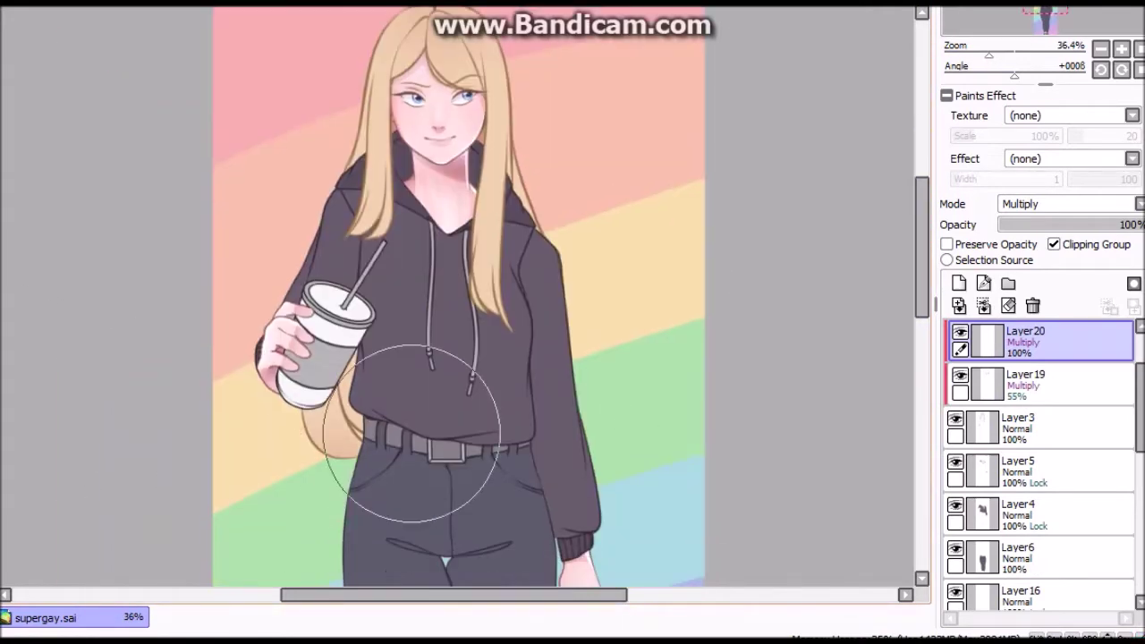
key("ctrl+e")
key("ctrl+e")
key("ctrl+z")
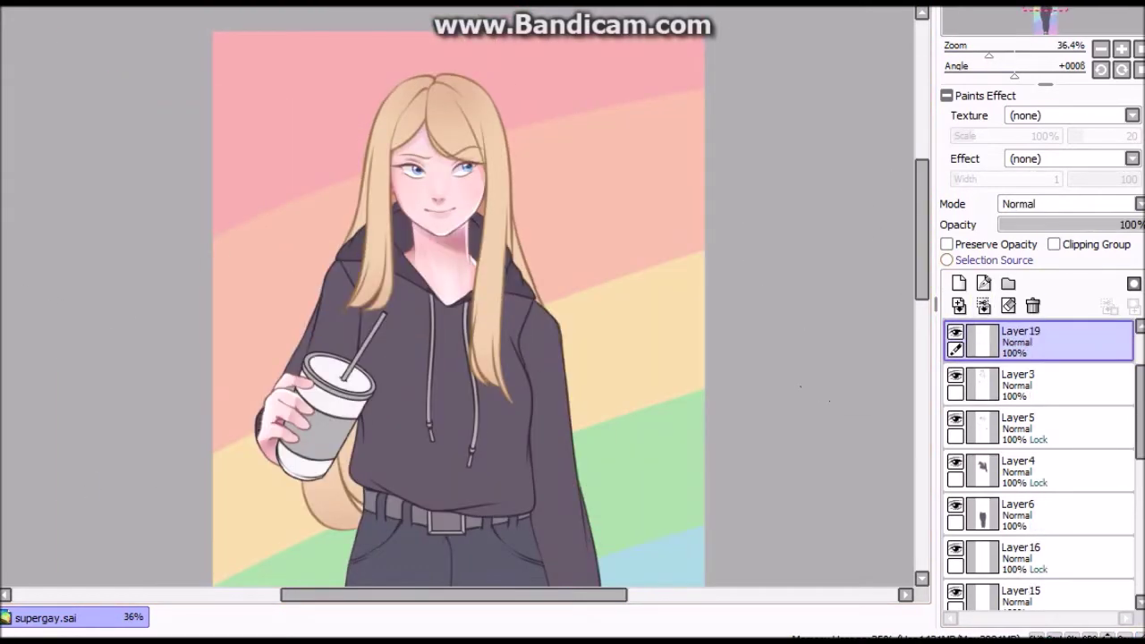
On a new Multiply layer at 43% opacity clipped to the hair, paint darker bands over the crown, bangs and long locks.
left_click_drag(1133, 225, 1062, 224)
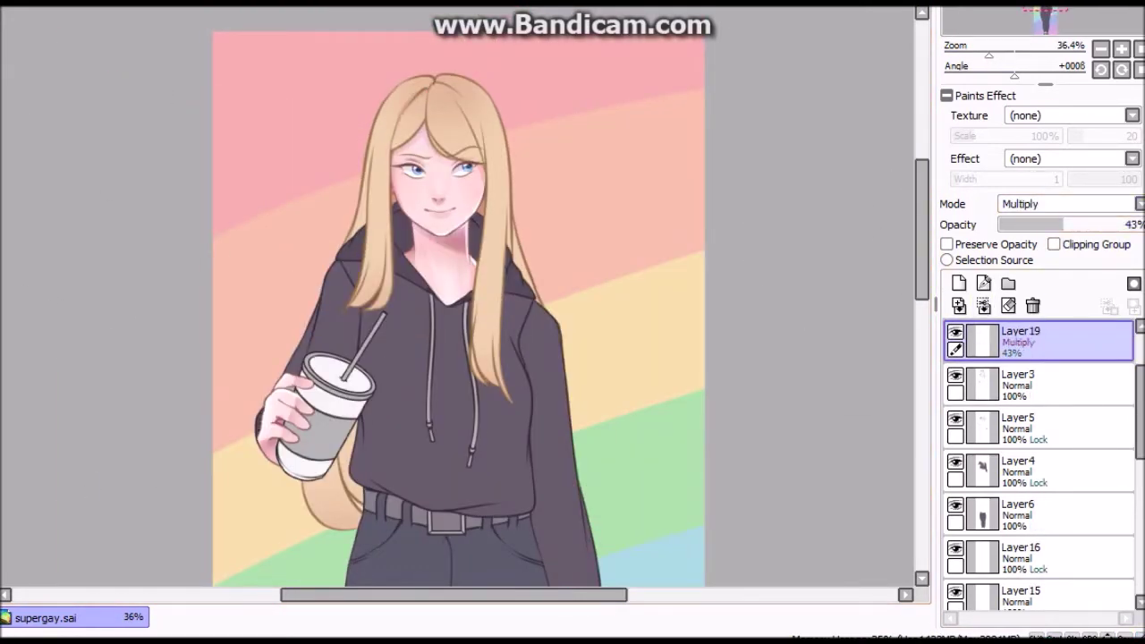
scroll(447, 27, "up", 2)
left_click_drag(323, 179, 306, 219)
left_click(1054, 244)
scroll(524, 242, "down", 2)
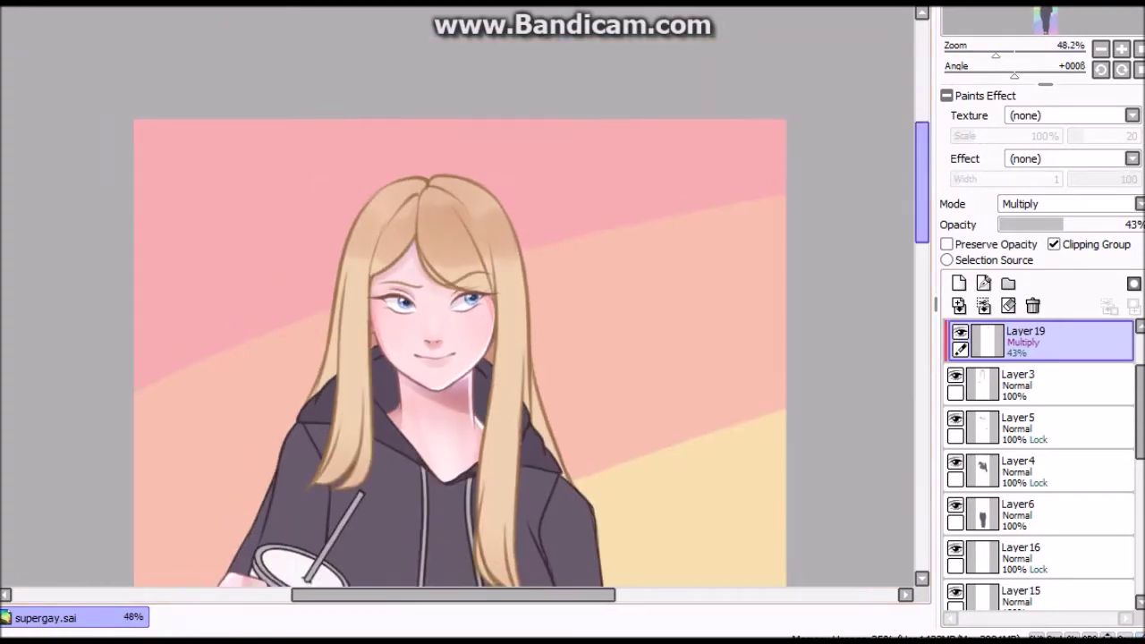
scroll(358, 307, "down", 5)
scroll(199, 194, "up", 5)
scroll(418, 105, "up", 2)
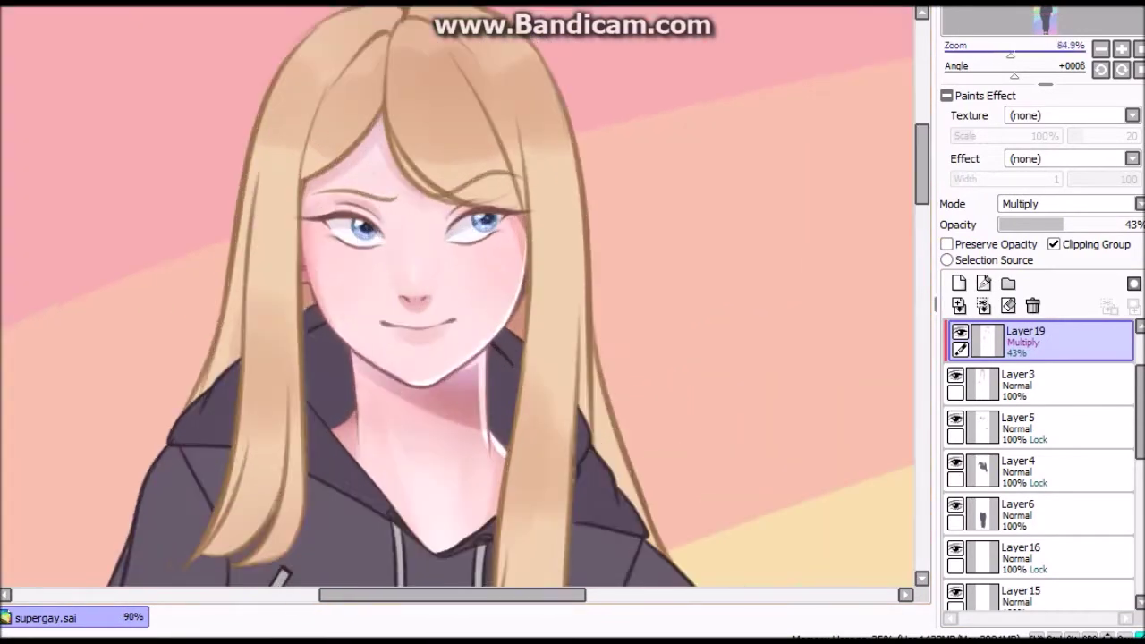
key("h")
key("h")
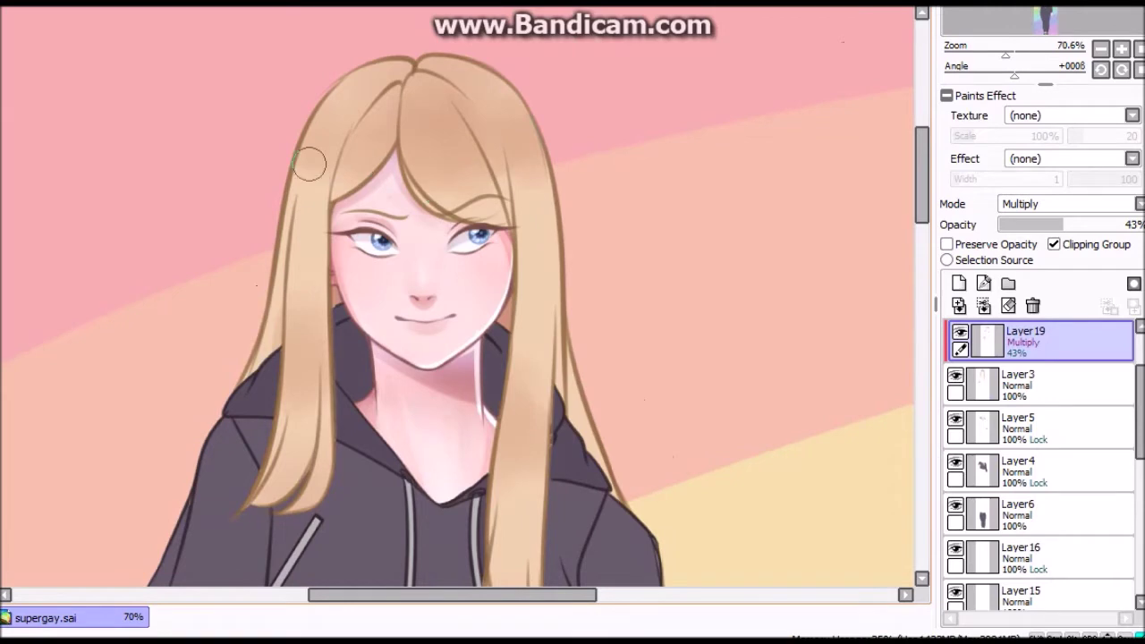
On a new Normal layer clipped above the hair shading, paint light strand highlights across the bangs.
left_click(958, 282)
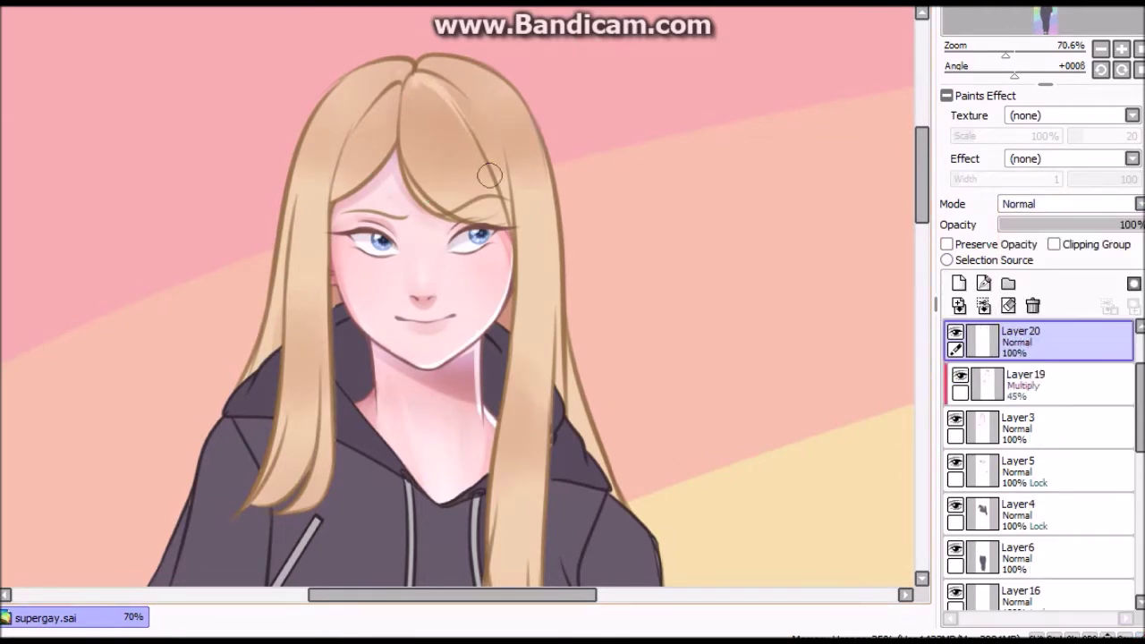
key("h")
key("h")
key("ctrl+g")
key("h")
key("h")
key("bracketright")
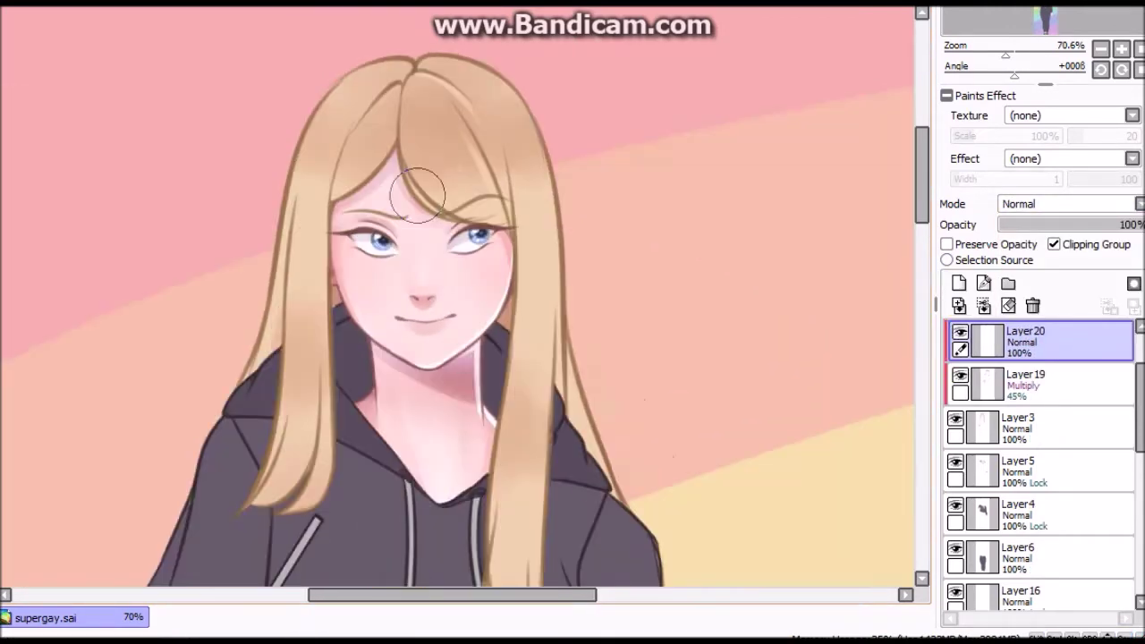
key("h")
key("h")
key("h")
key("h")
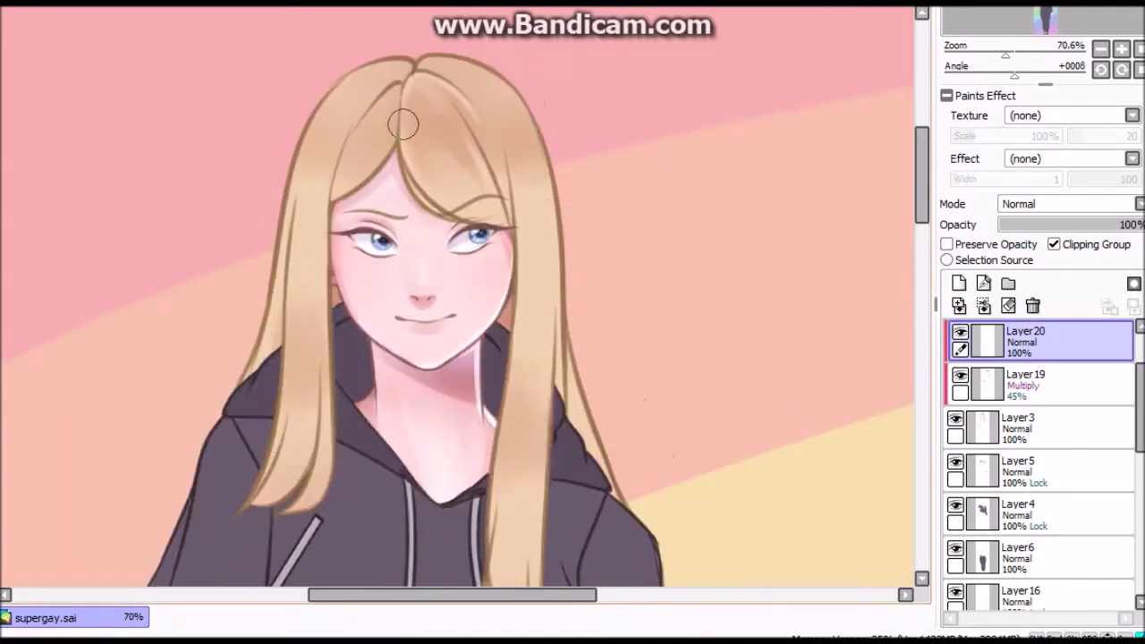
Refine the bangs and the hair beside the forehead with finer strands using a smaller brush.
key("h")
key("h")
key("[")
key("[")
key("[")
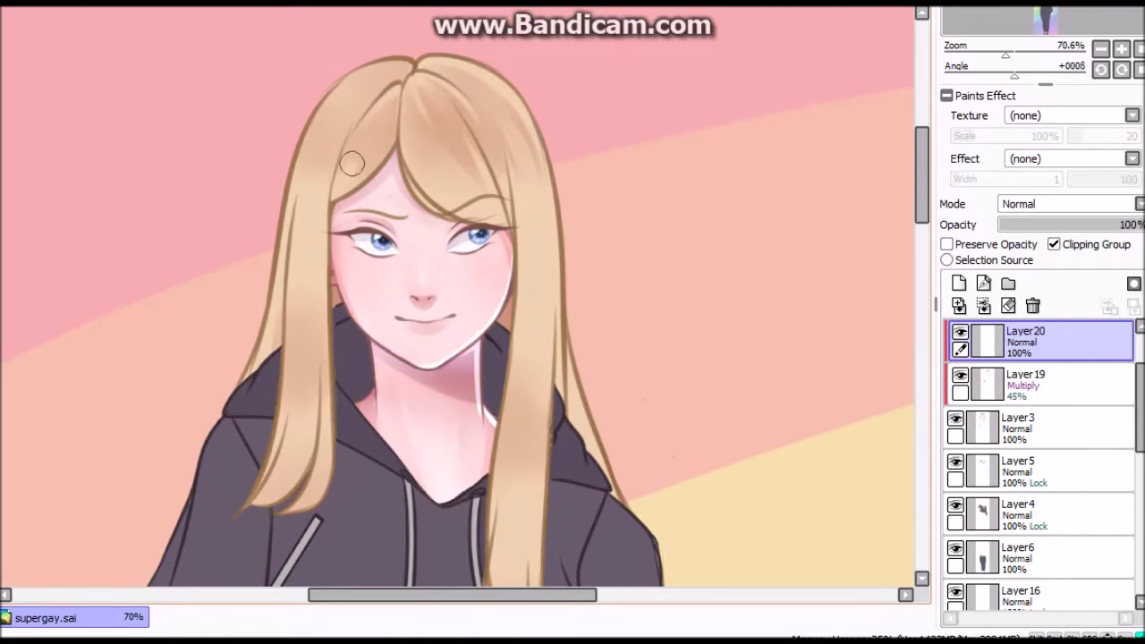
key("h")
key("h")
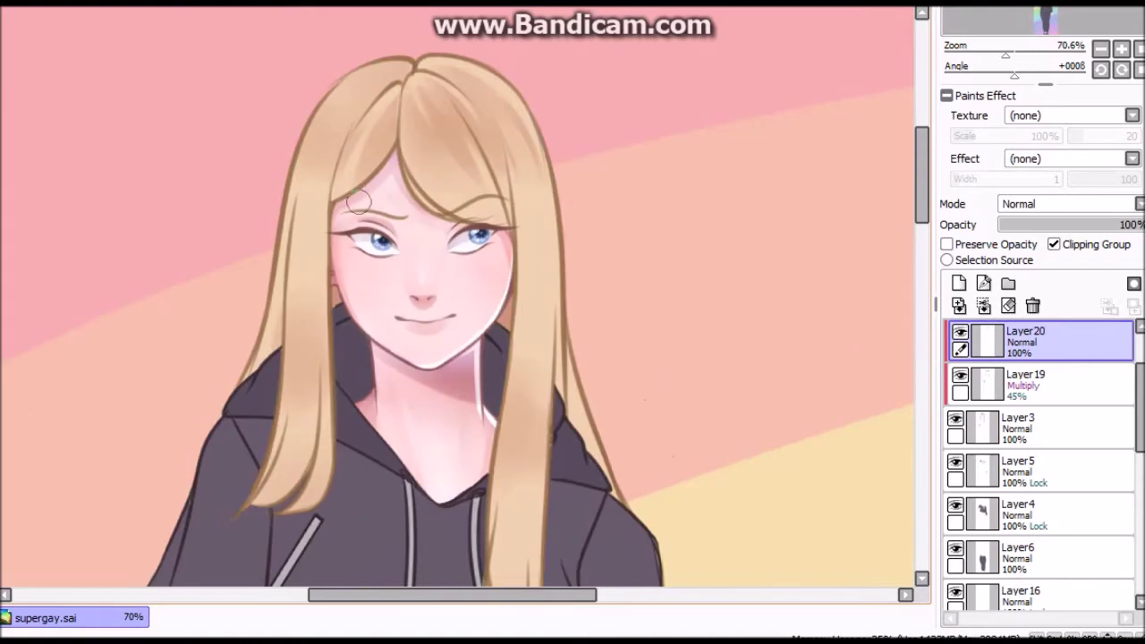
key("h")
key("h")
Continue the strand detail over the crown and along the long locks on the clipped Normal layer.
scroll(366, 131, "down", 2)
scroll(456, 318, "down", 3)
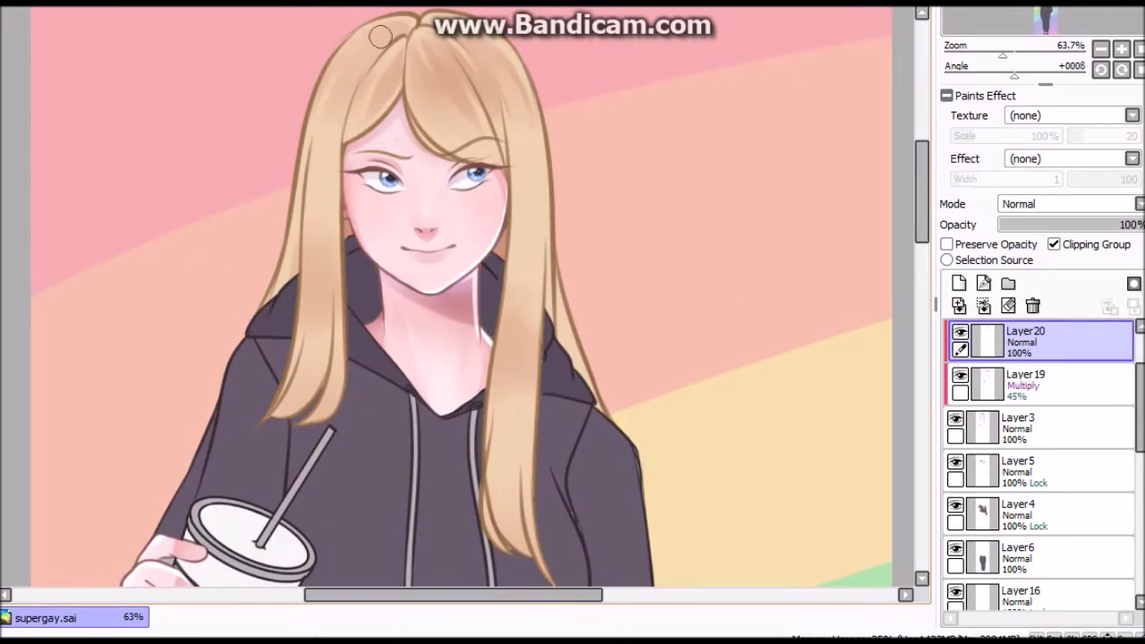
scroll(605, 163, "down", 2)
scroll(536, 179, "up", 1)
key("h")
key("h")
key("h")
key("h")
scroll(358, 224, "down", 3)
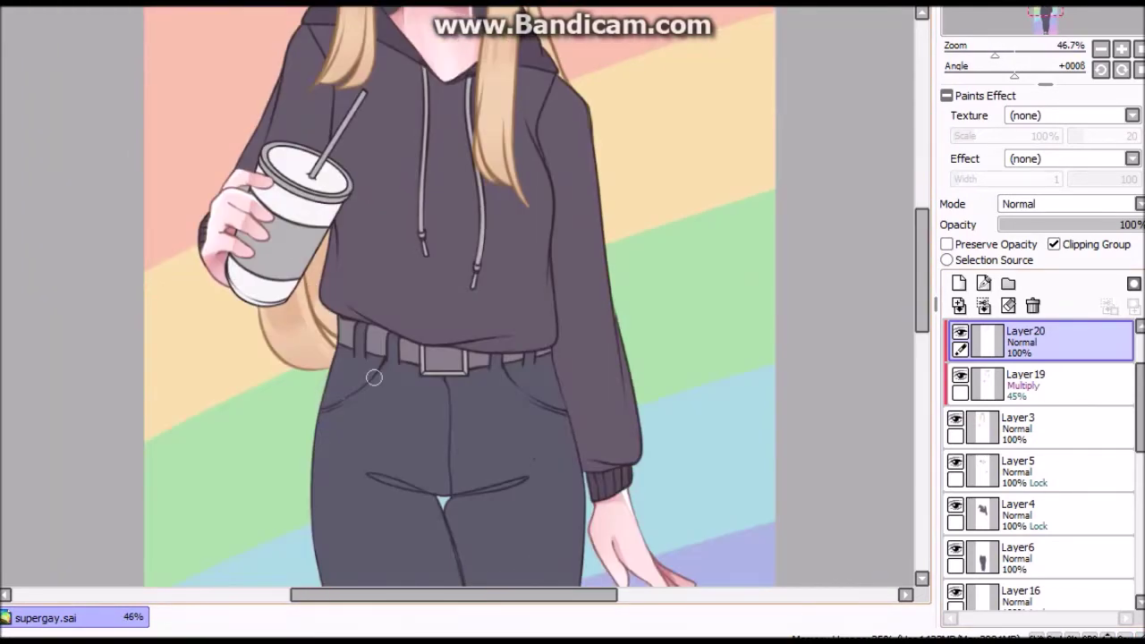
Set the clipped Multiply hair shading layer to 58% opacity.
scroll(447, 304, "up", 5)
left_click(1037, 380)
scroll(447, 304, "down", 2)
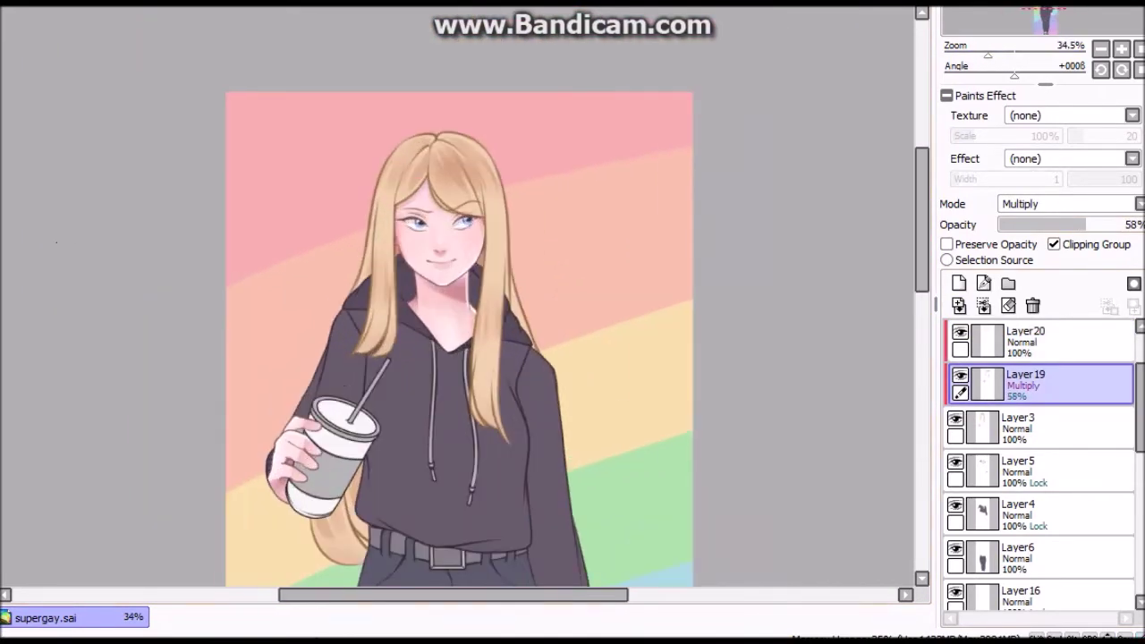
Hide the two clipped hair detail layers and add a new Multiply layer above them at 49% opacity.
left_click(959, 331)
left_click(960, 374)
left_click(958, 282)
left_click(1064, 204)
left_click(1028, 223)
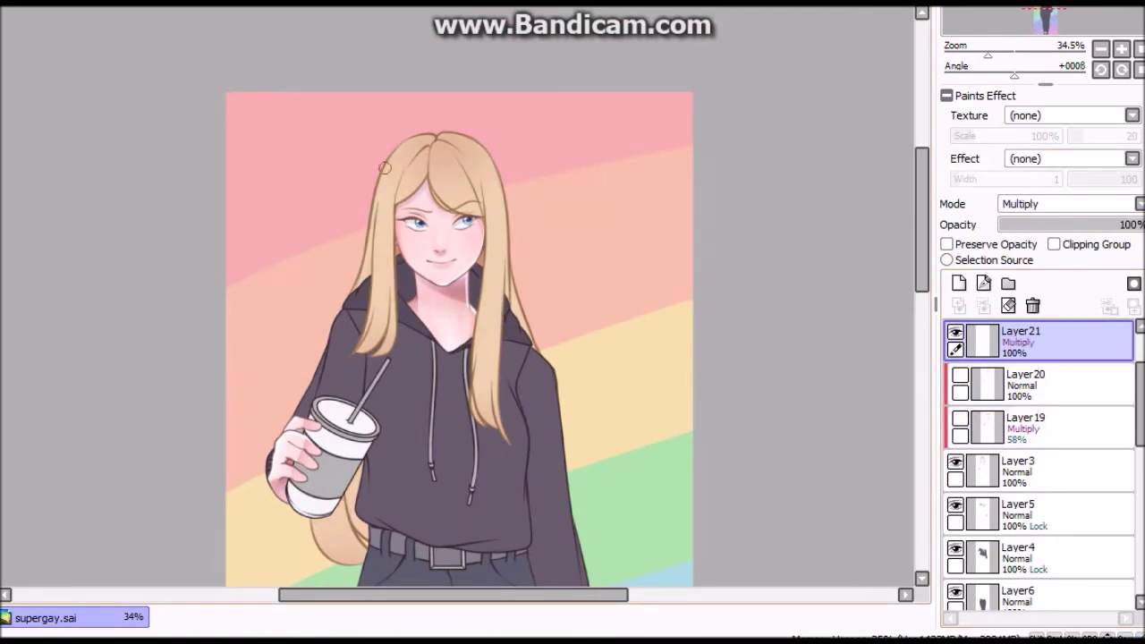
left_click(1068, 224)
Clip the new Multiply layer to the hair and paint strand shadows over the crown, bangs and long locks.
key("h")
key("h")
key("h")
key("h")
scroll(456, 179, "up", 2)
mouse_move(487, 268)
left_mouse_down()
mouse_move(416, 191)
mouse_move(424, 224)
left_mouse_up()
left_click_drag(416, 157, 367, 215)
key("ctrl+alt+g")
left_click_drag(290, 269, 255, 465)
left_click_drag(561, 390, 599, 572)
scroll(308, 145, "down", 3)
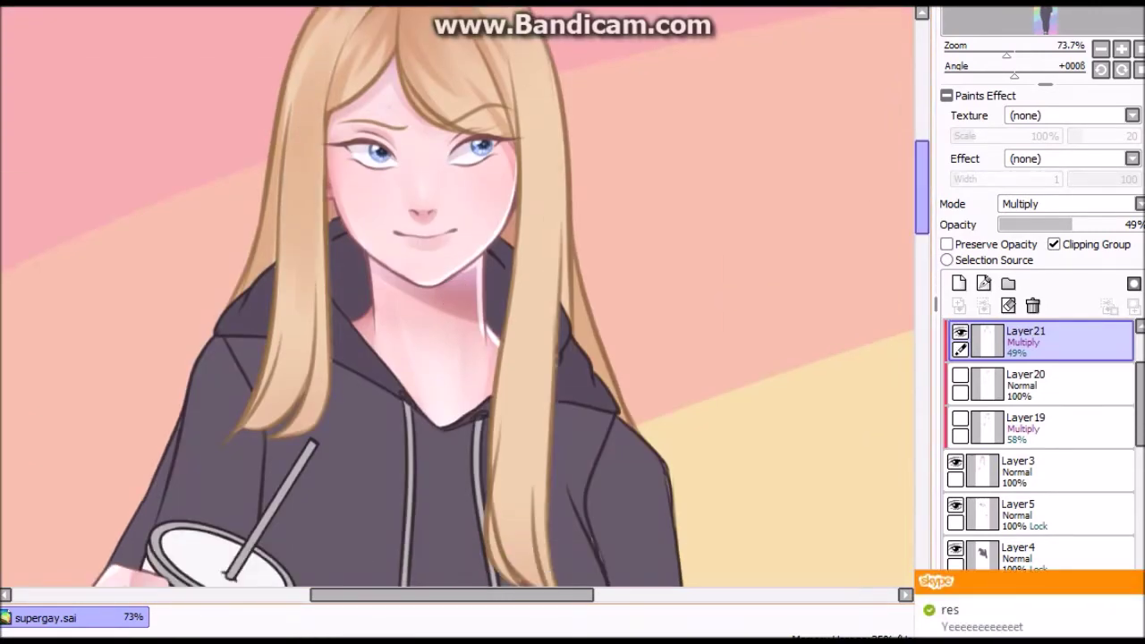
Set the hair shading layer to 37% opacity and deepen the shadows along the long lock on the viewer's right.
scroll(227, 138, "up", 2)
scroll(227, 137, "down", 2)
key("h")
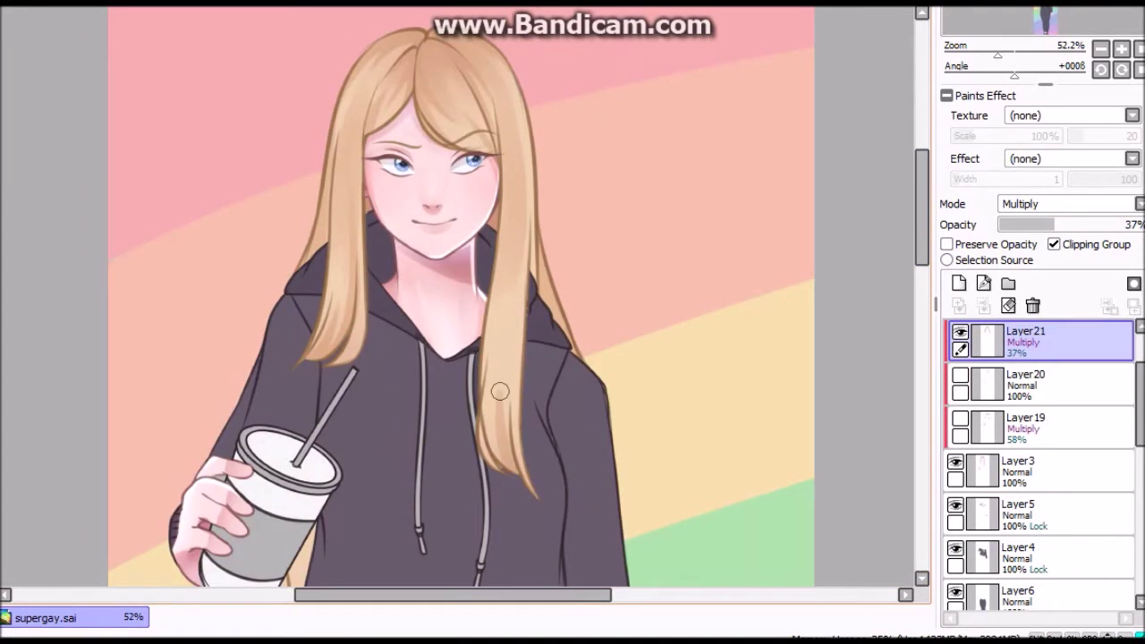
key("h")
key("h")
mouse_move(517, 183)
left_mouse_down()
mouse_move(537, 398)
mouse_move(483, 429)
left_mouse_up()
key("h")
key("h")
Shade the lower hair ends and the tail of hair behind the cup on the same Multiply layer.
scroll(727, 173, "down", 3)
mouse_move(313, 384)
left_mouse_down()
mouse_move(268, 474)
mouse_move(303, 455)
mouse_move(255, 483)
left_mouse_up()
key("h")
key("h")
left_click_drag(260, 438, 288, 453)
scroll(288, 452, "up", 3)
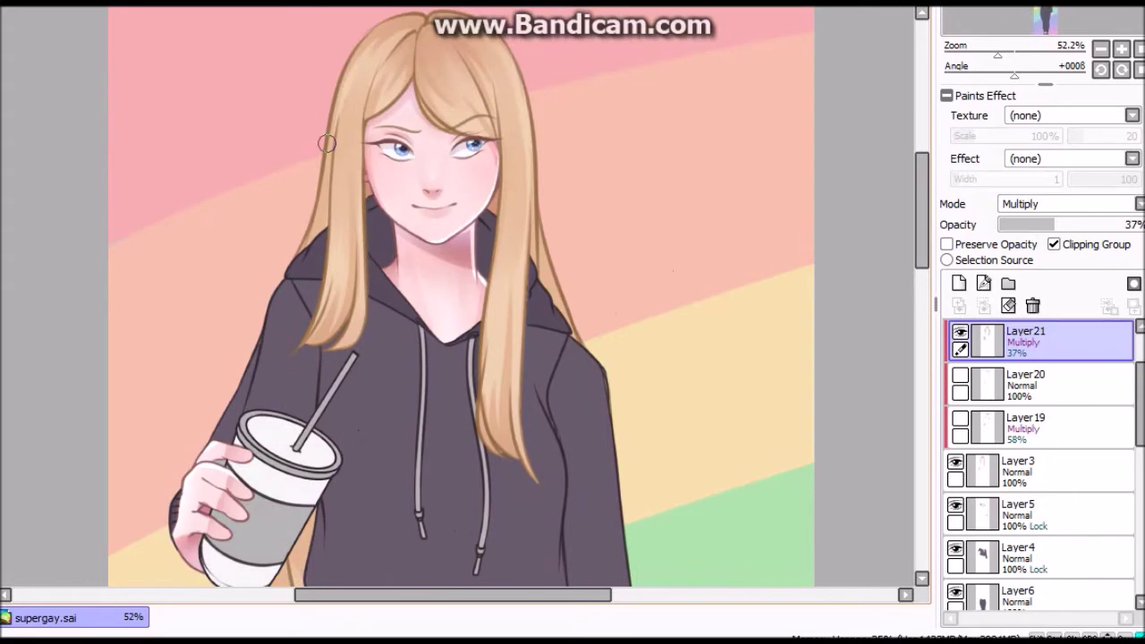
scroll(422, 18, "down", 2)
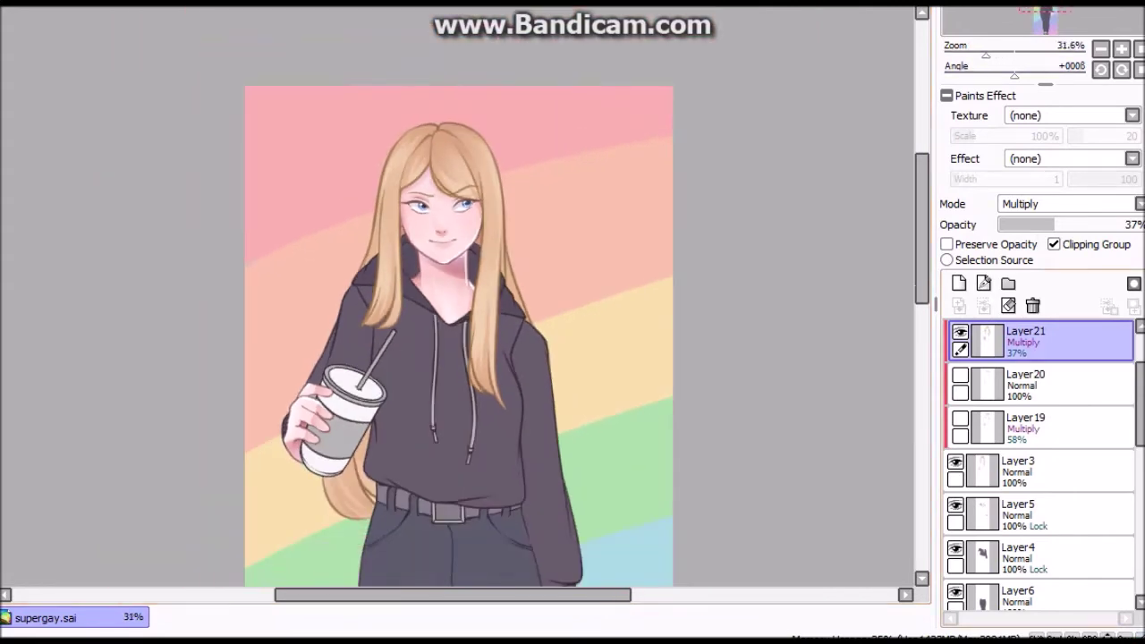
key("h")
key("h")
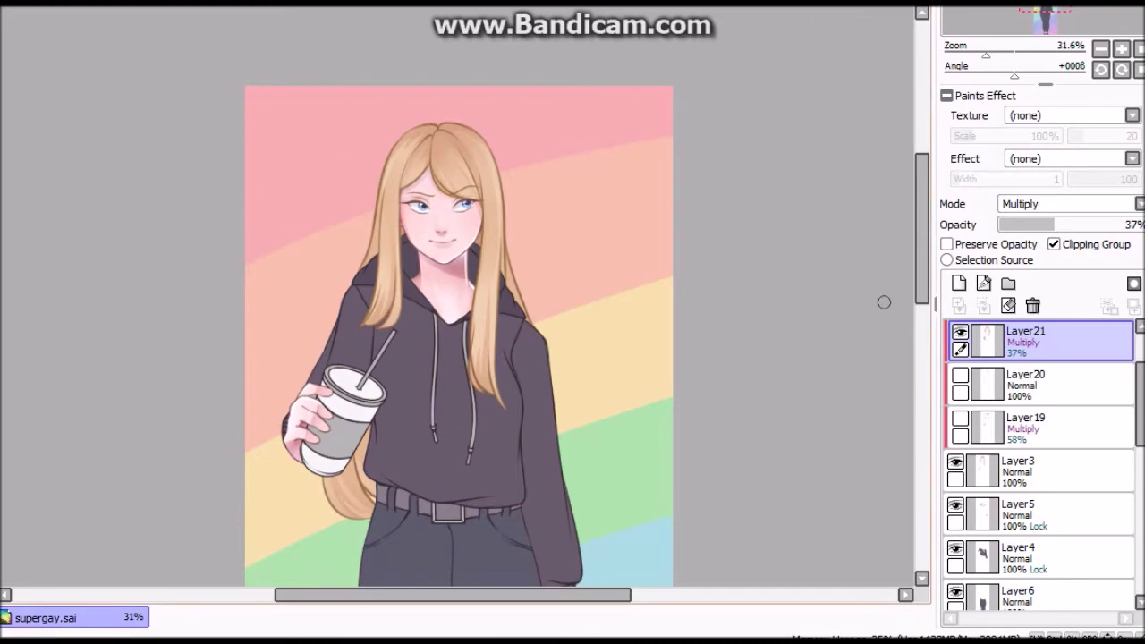
key("h")
key("h")
Move the new hair shading layer directly above the hair layer and merge it down.
left_click_drag(1028, 340, 1028, 447)
left_click(982, 305)
scroll(450, 358, "down", 2)
scroll(449, 358, "up", 1)
key("ctrl+z")
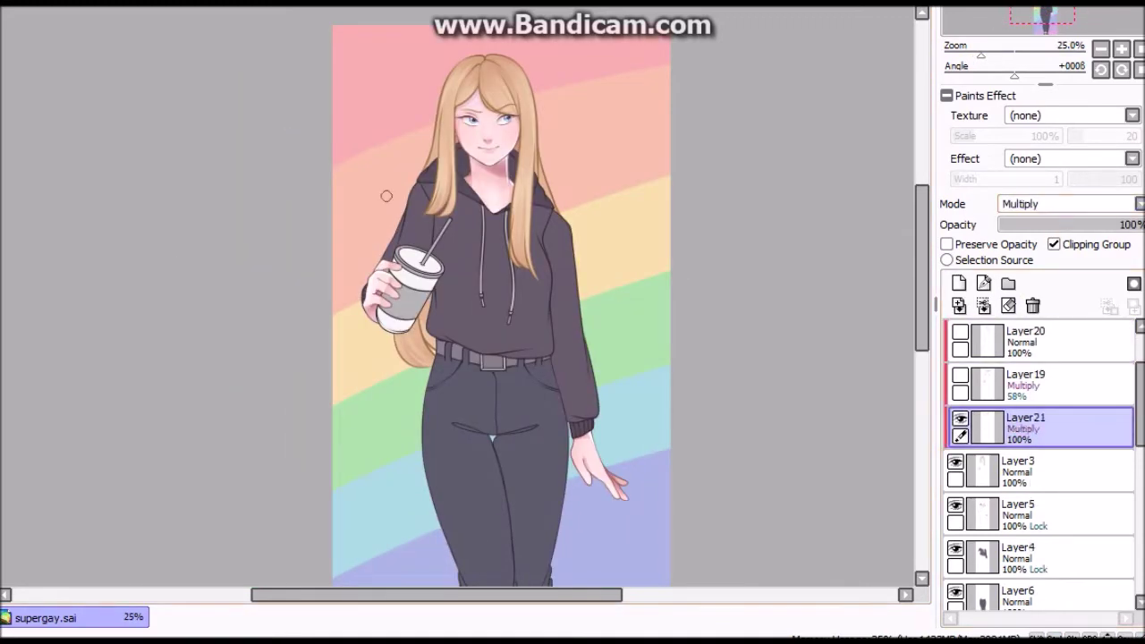
Paint soft large-brush light over the hair on a clipped Luminosity layer and set its opacity to 52%.
key("h")
scroll(1064, 204, "down", 3)
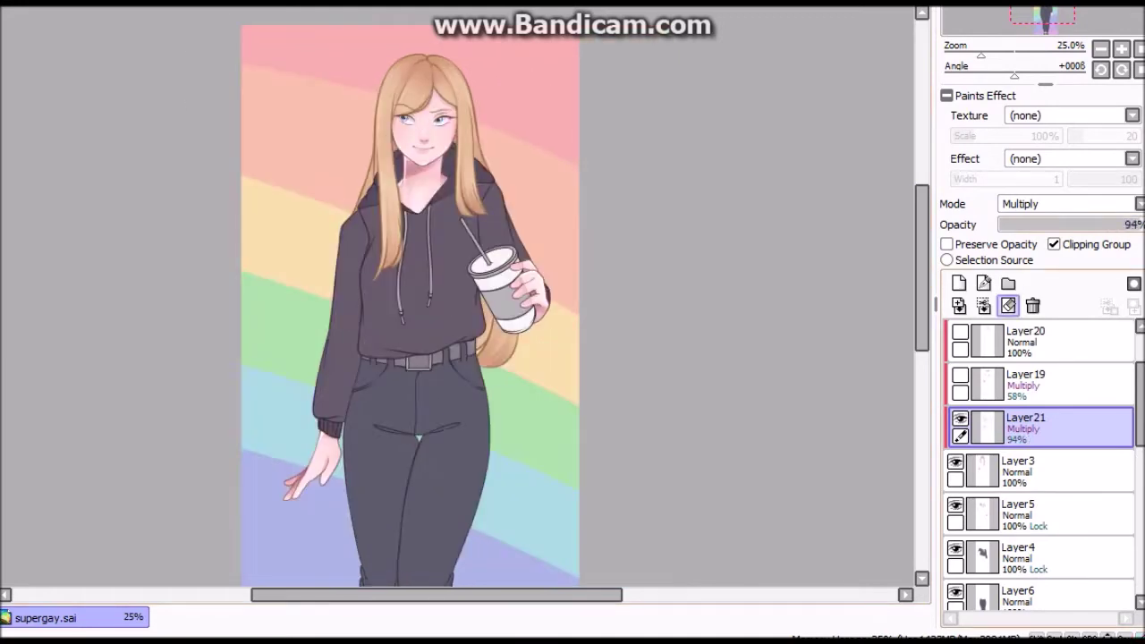
key("h")
scroll(766, 175, "up", 6)
scroll(409, 230, "down", 5)
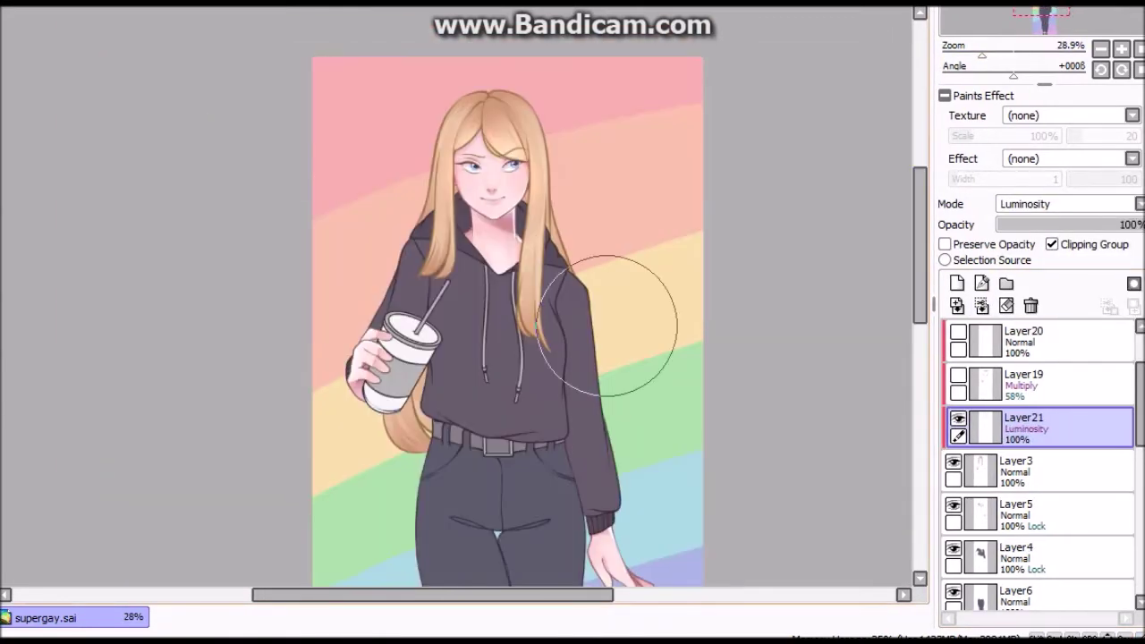
left_click(1075, 225)
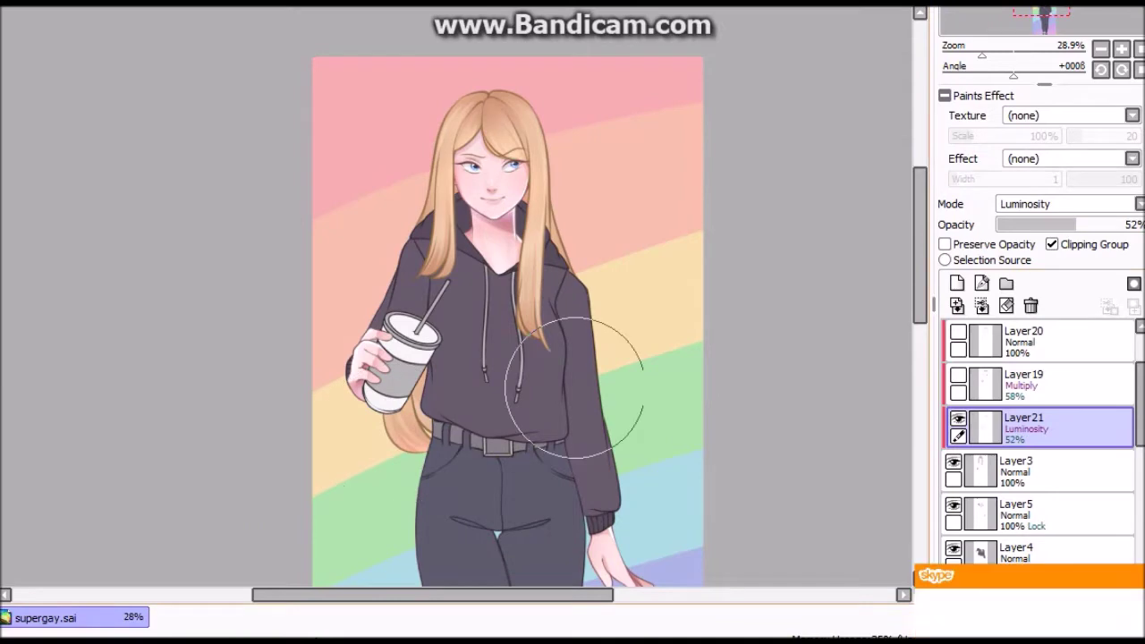
Paint fine strand shadows in the hair on a clipped Multiply layer at 23% opacity and merge it into the hair layer.
left_click(1081, 224)
left_click(1121, 48)
left_click(1064, 204)
left_click(1028, 235)
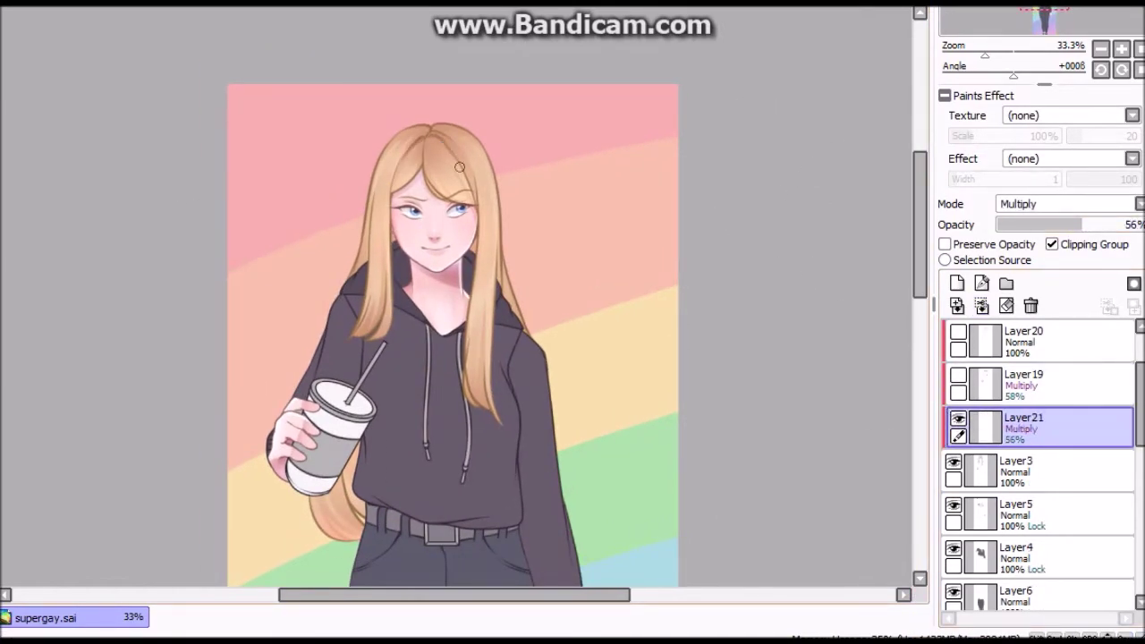
left_click(1031, 224)
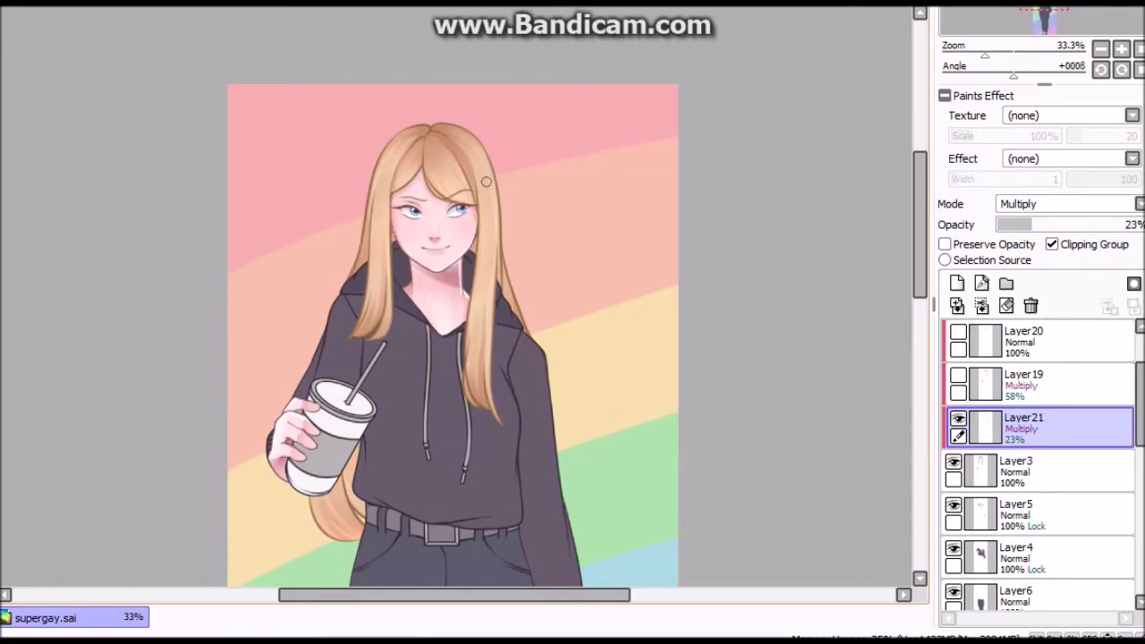
scroll(361, 361, "down", 3)
key("h")
key("h")
scroll(362, 361, "up", 3)
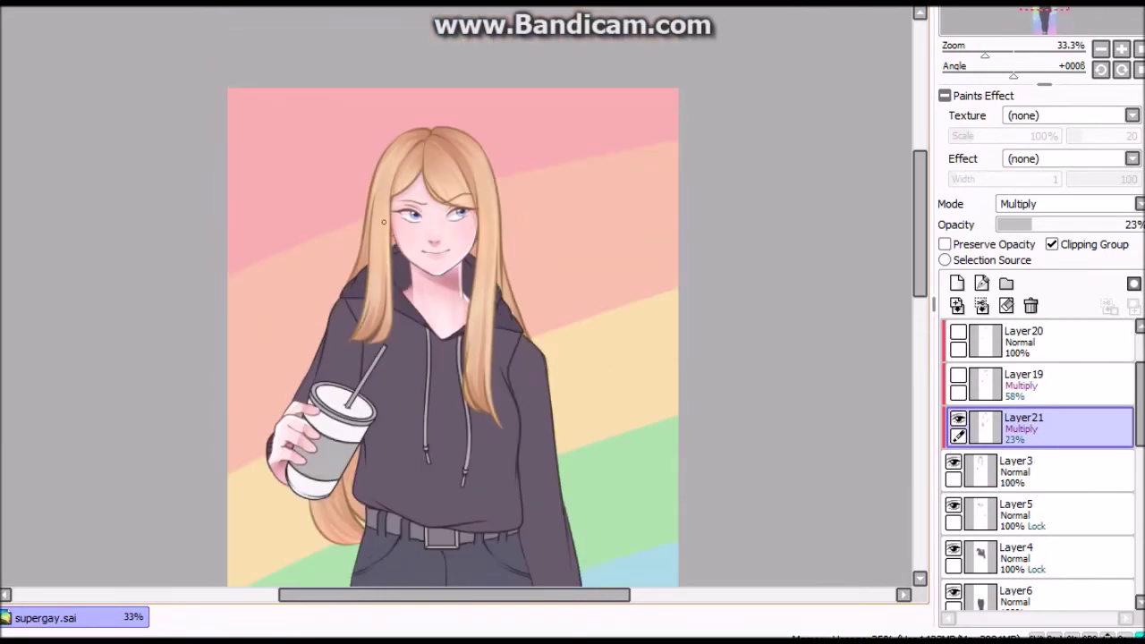
key("ctrl+e")
scroll(458, 304, "up", 2)
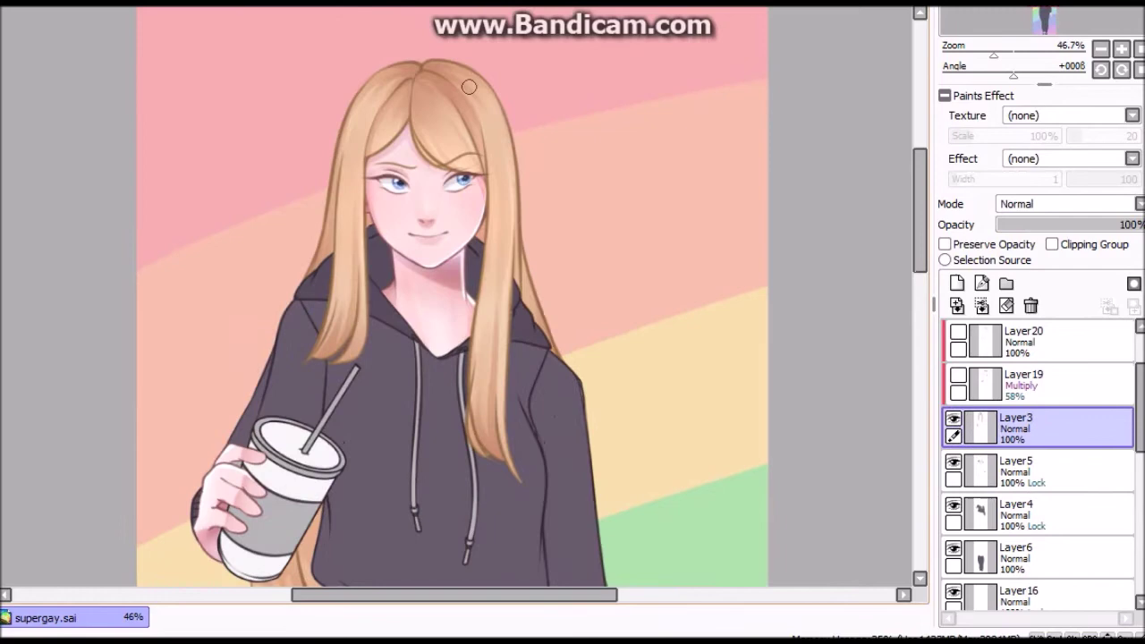
Remove the two hidden hair detail layers and add a Luminosity layer at 32% opacity above the hair layer.
scroll(458, 304, "down", 3)
scroll(458, 304, "up", 1)
key("h")
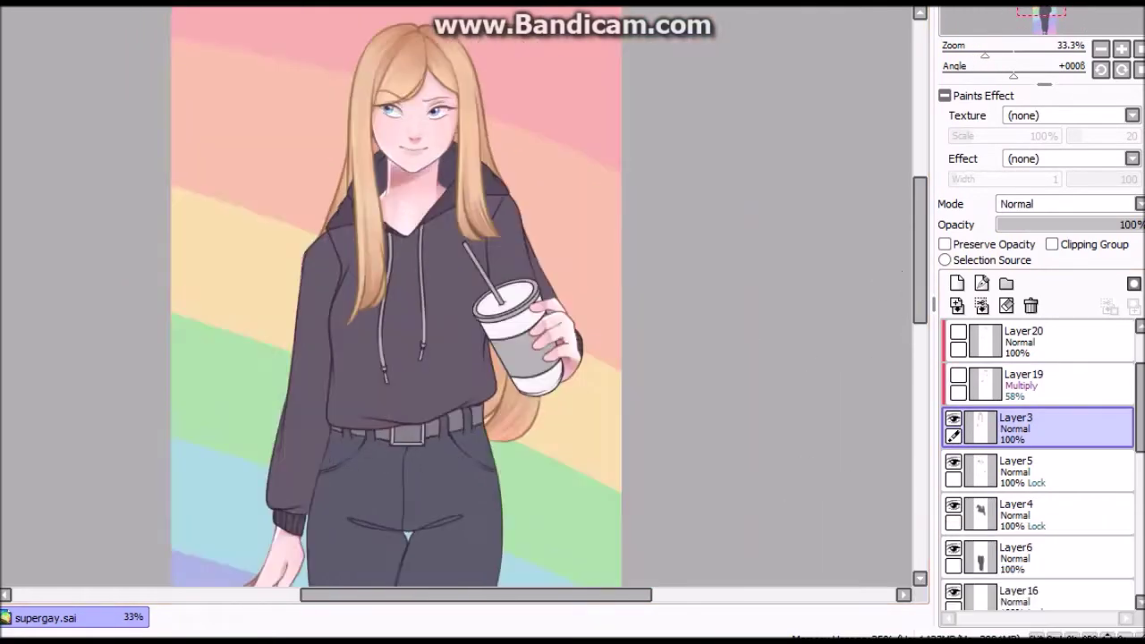
key("h")
left_click(1037, 384)
left_click(1037, 341)
left_click(1006, 305)
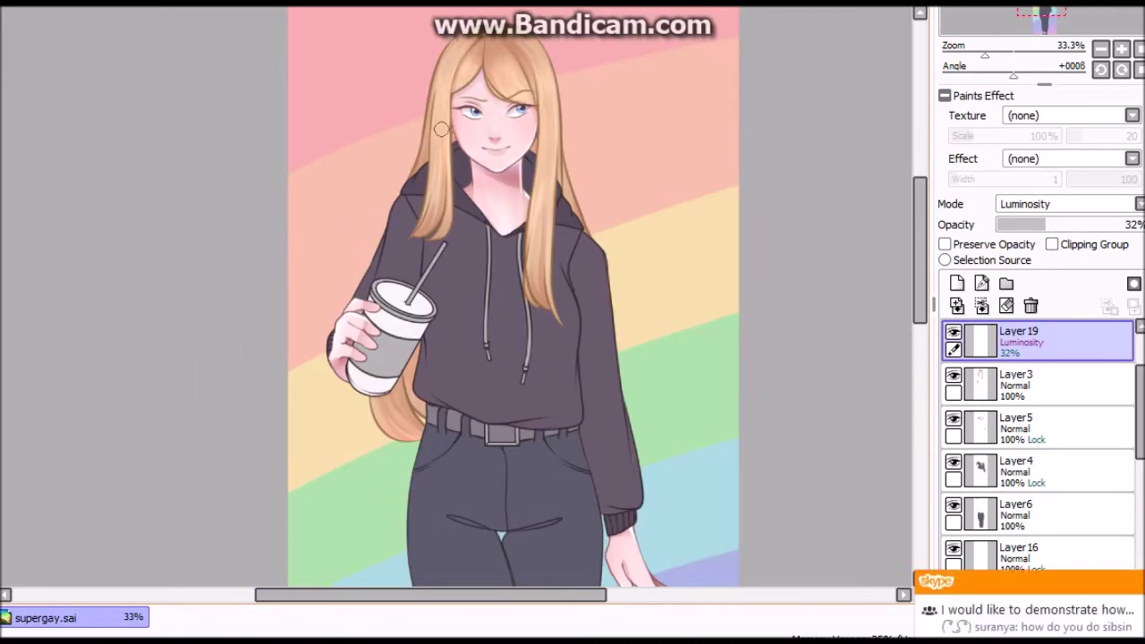
Switch to Skype, send "What is this blasephmy?!" in the open chat, and return to the drawing in PaintTool SAI.
scroll(446, 137, "down", 1)
key("alt+Tab")
type("What is this blasphemy?!")
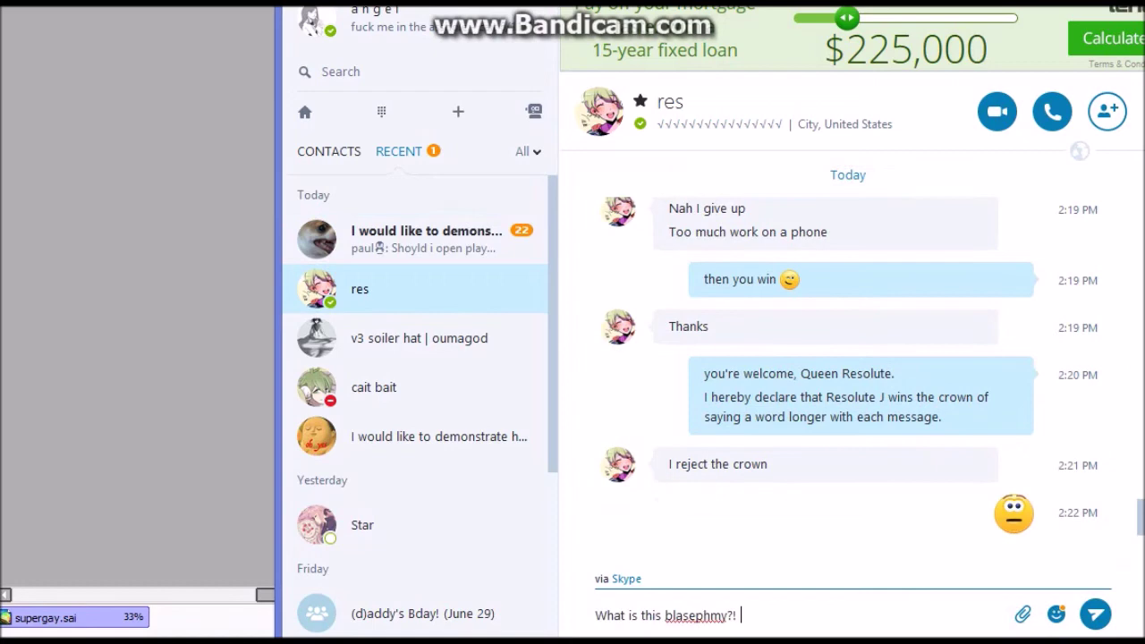
key("Return")
key("alt+Tab")
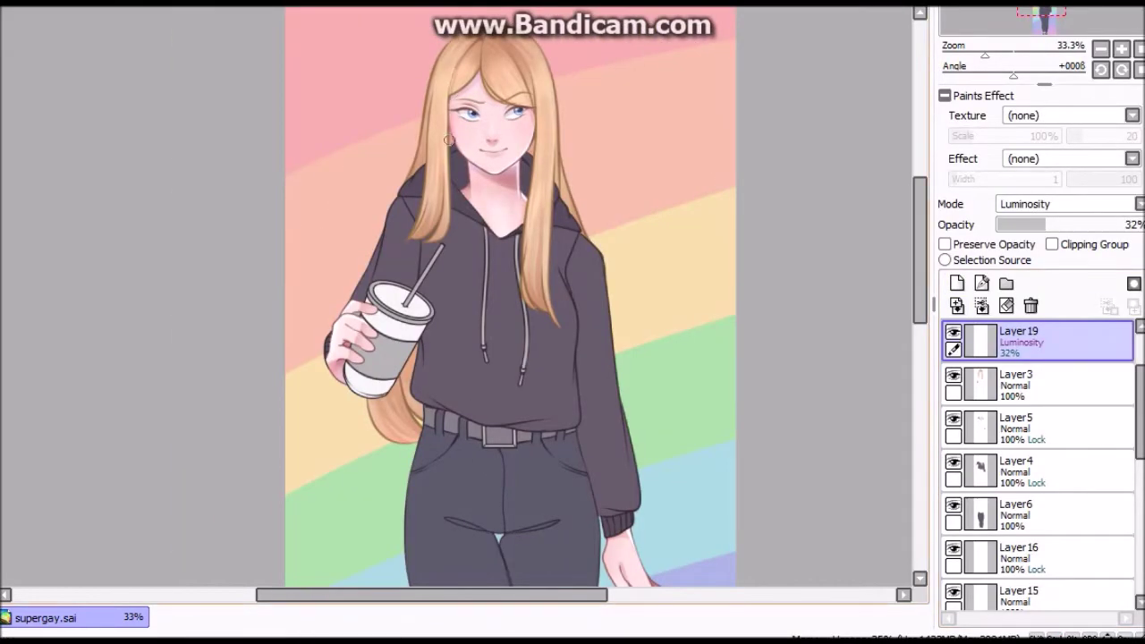
Remove the 32% Luminosity layer and add a clipped Shade layer above the hair layer.
key("Delete")
key("ctrl+z")
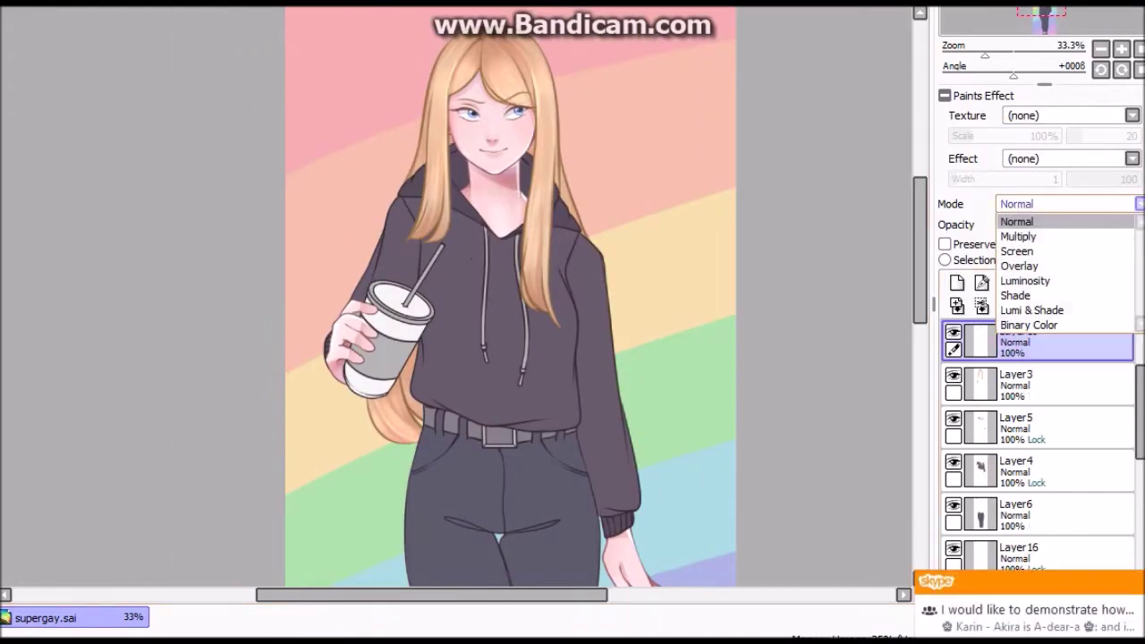
key("ctrl+g")
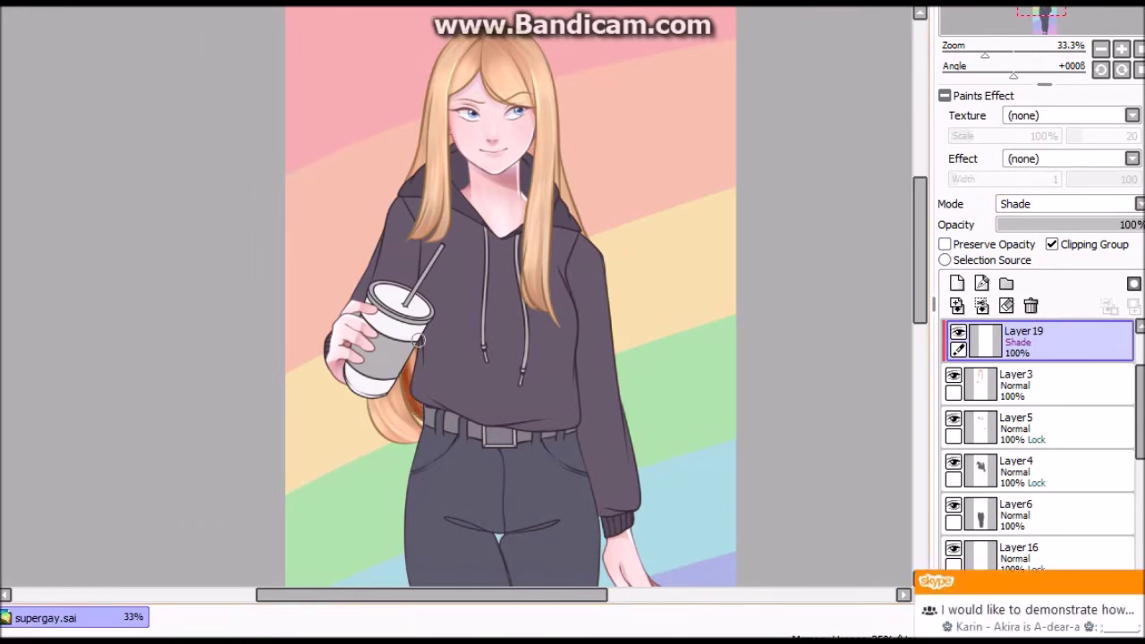
Try darkening the hair behind the cup on the clipped Shade layer.
key("Left")
key("Left")
key("Left")
key("Left")
key("Left")
key("Left")
key("h")
key("h")
key("ctrl+z")
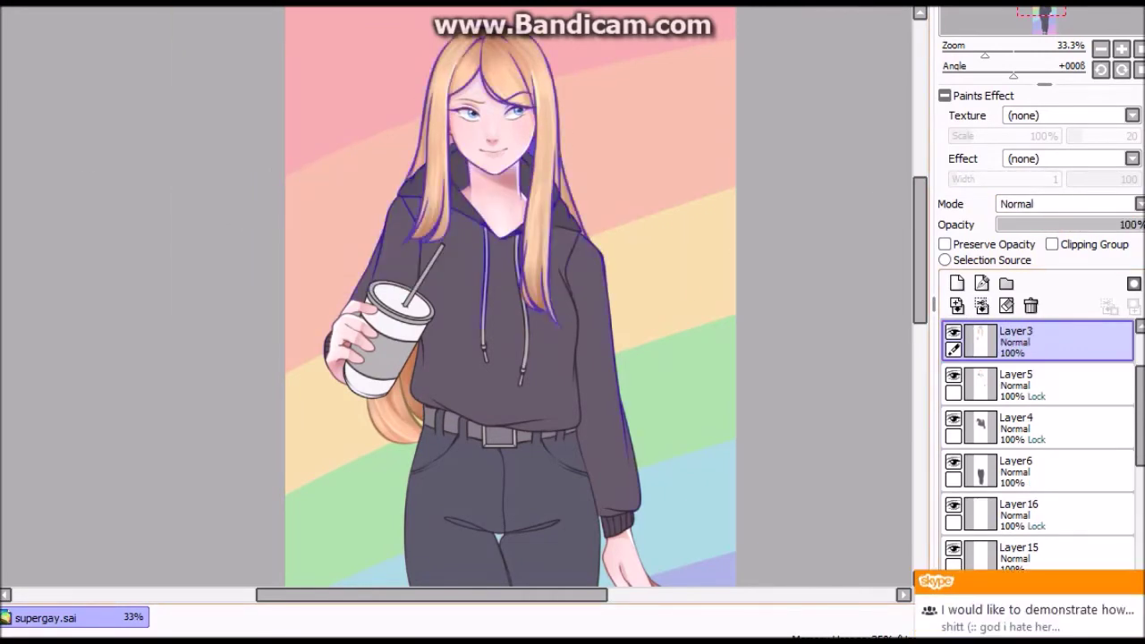
Mask the back hair beside the neck, outside the front locks and behind the cup as a selection.
scroll(439, 235, "up", 4)
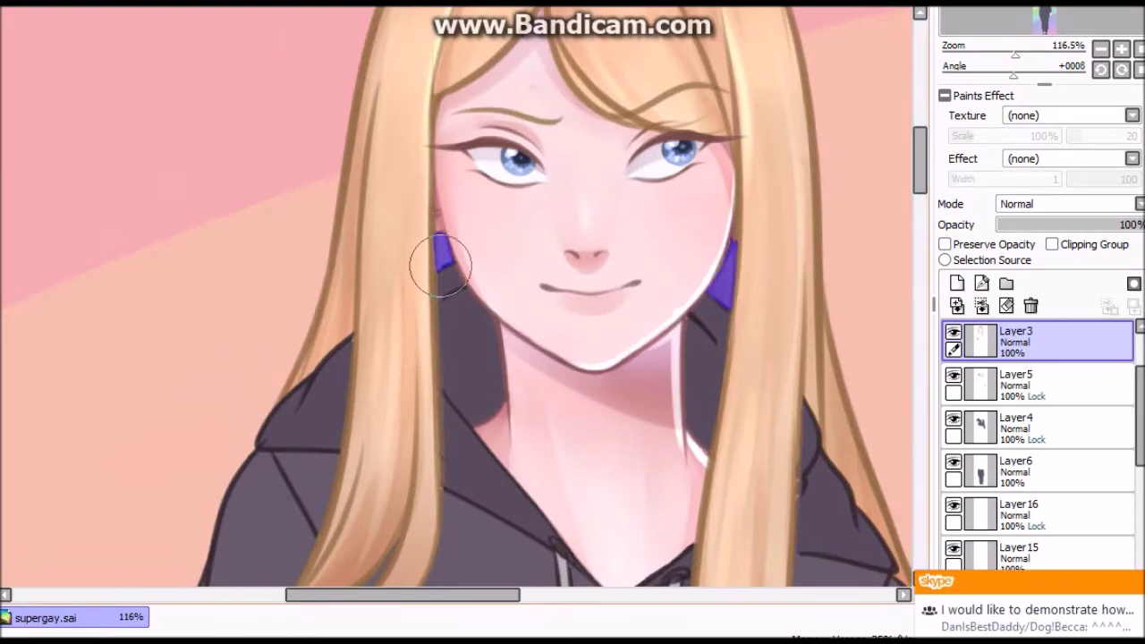
scroll(419, 277, "down", 4)
left_click_drag(547, 154, 567, 201)
left_click_drag(411, 164, 424, 131)
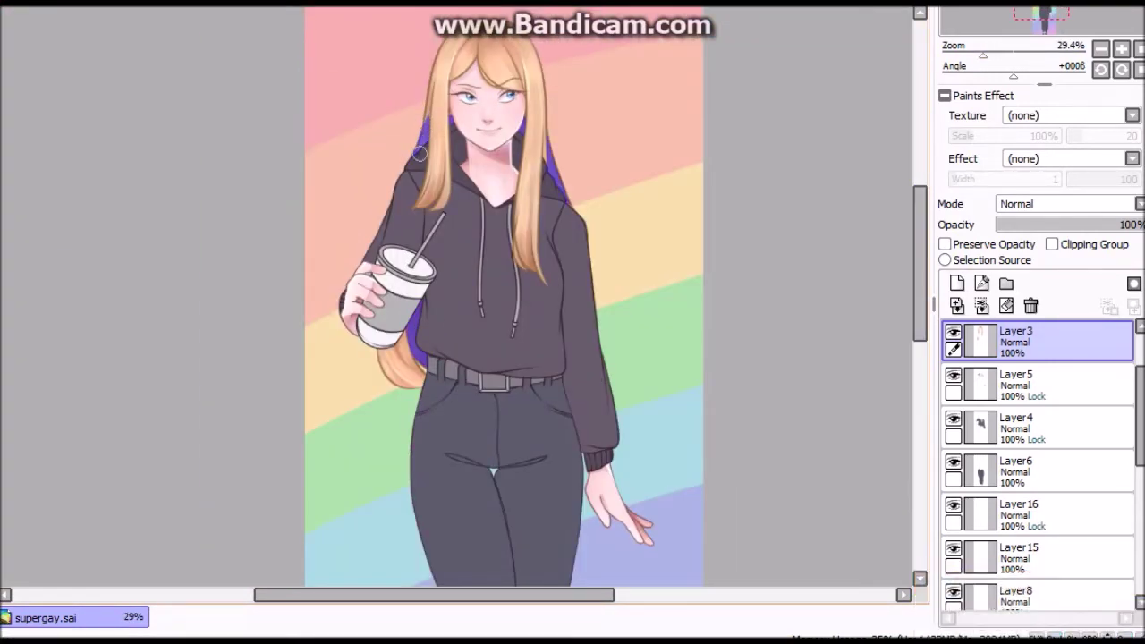
Add a clipped Overlay layer above the hair layer.
left_click(956, 283)
left_click(1052, 244)
left_click(1064, 204)
left_click(1037, 262)
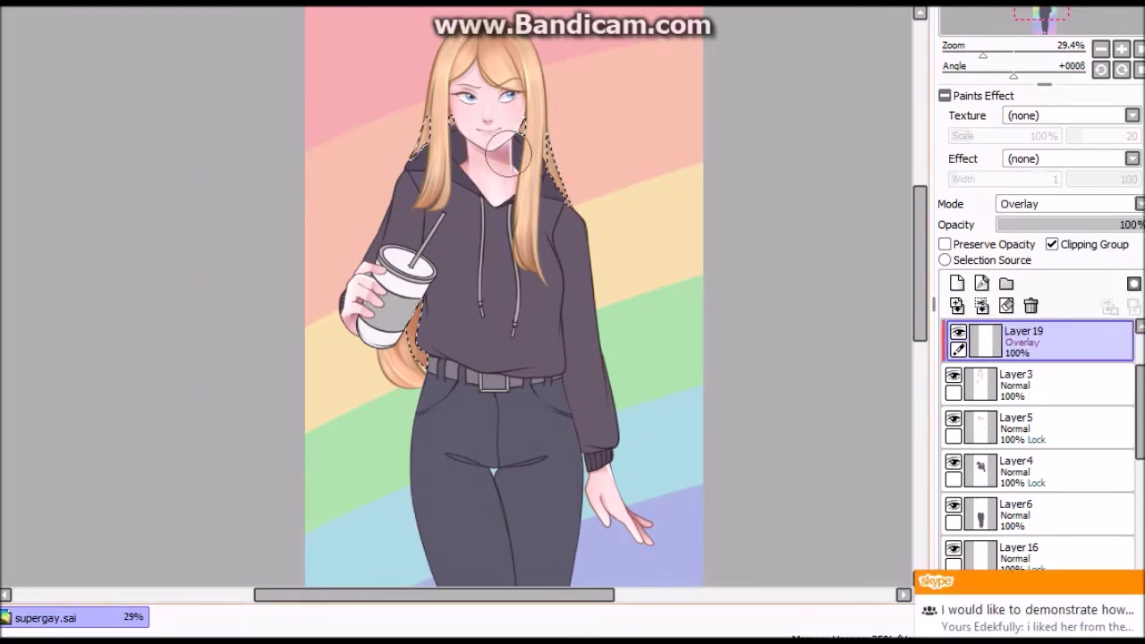
Tint the back hair on the Overlay layer and set it to 63% opacity with Preserve Opacity enabled.
key("ctrl+d")
left_click(958, 332)
left_click(958, 331)
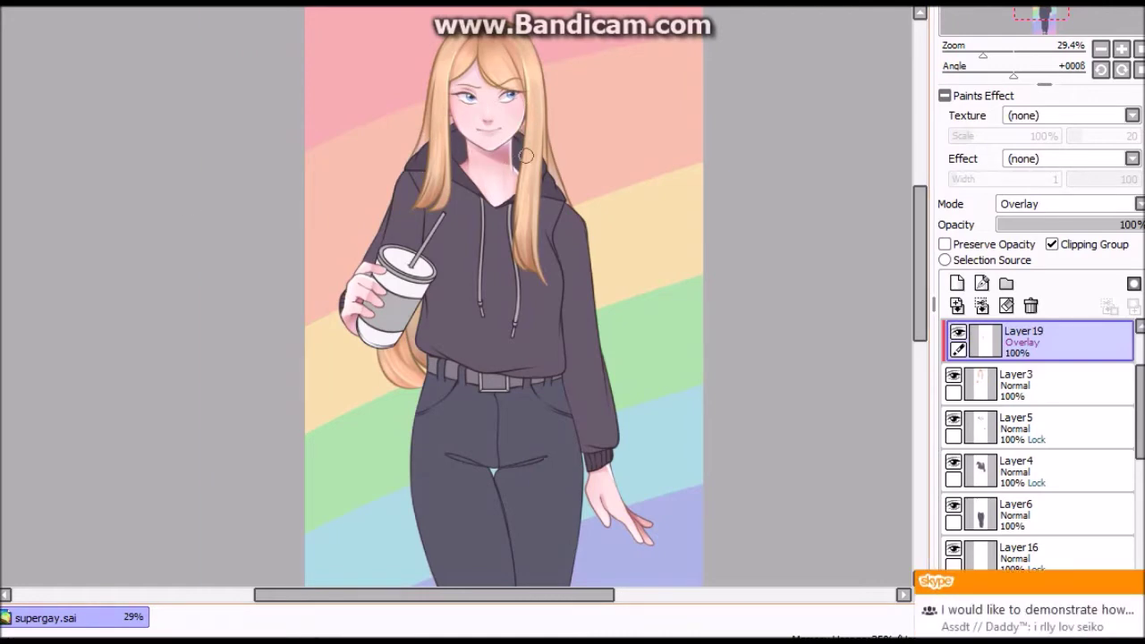
key("ctrl+z")
key("ctrl+z")
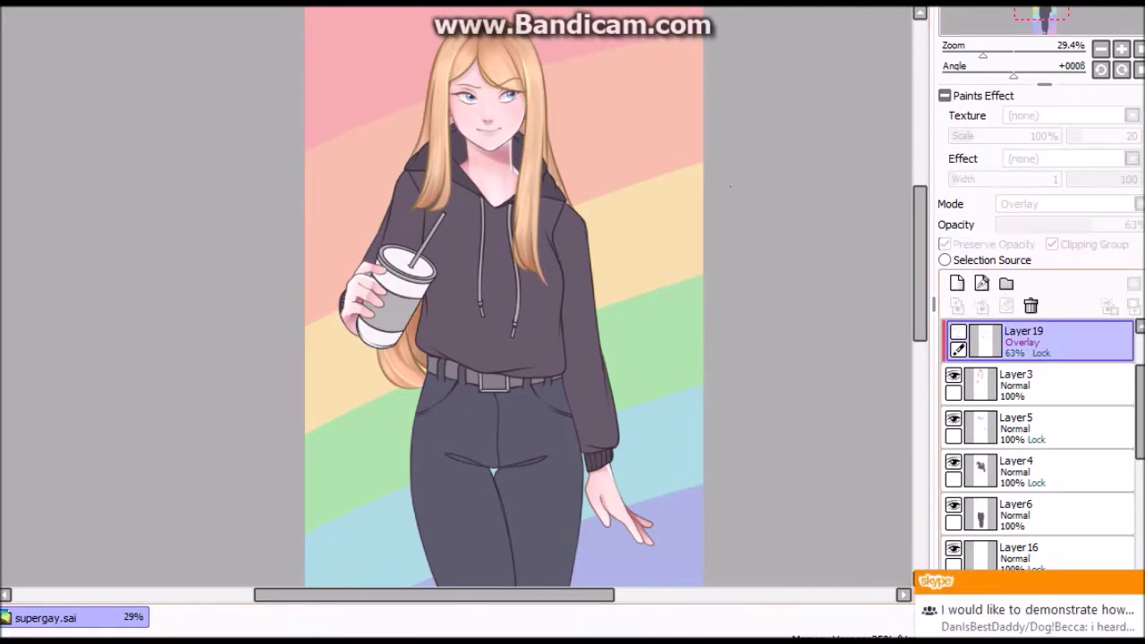
Try a clipped Luminosity layer at 100% opacity over the hair.
key("ctrl+y")
key("ctrl+y")
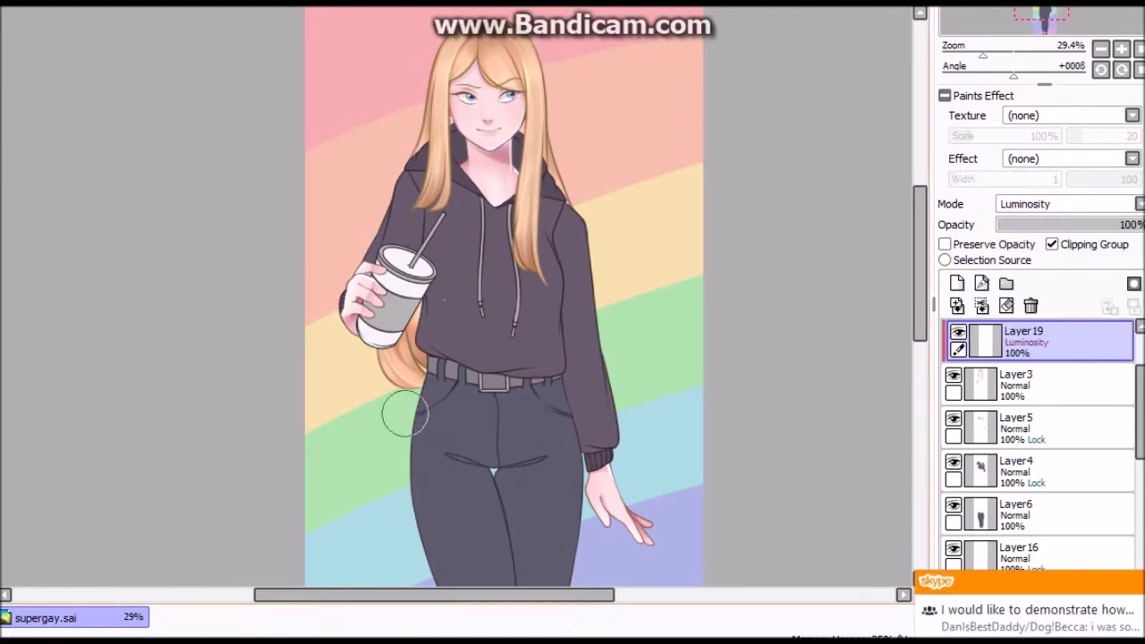
key("ctrl+z")
key("ctrl+z")
scroll(436, 321, "down", 1)
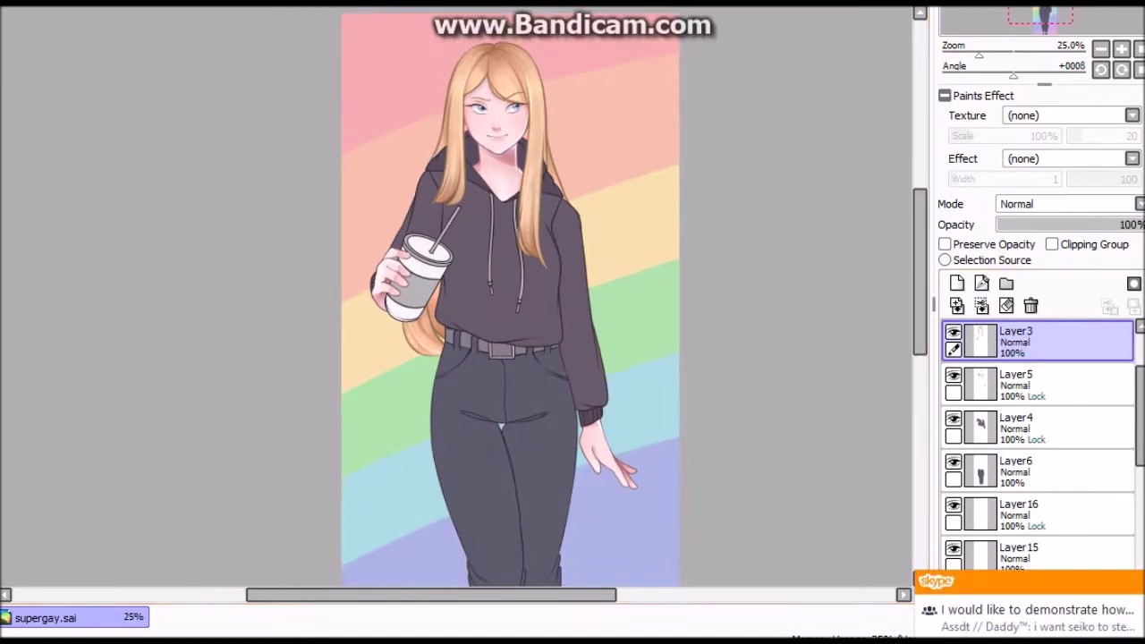
Add a Multiply layer at 52% opacity directly above the hoodie color layer.
key("ctrl+y")
key("ctrl+y")
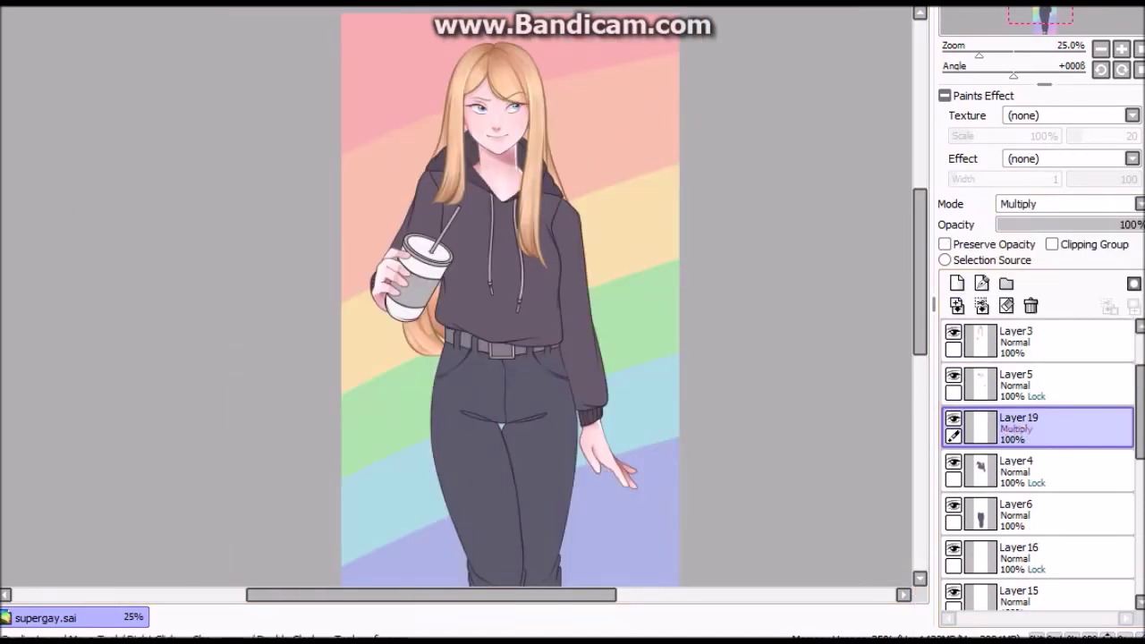
key("h")
key("h")
key("ctrl+y")
key("h")
key("h")
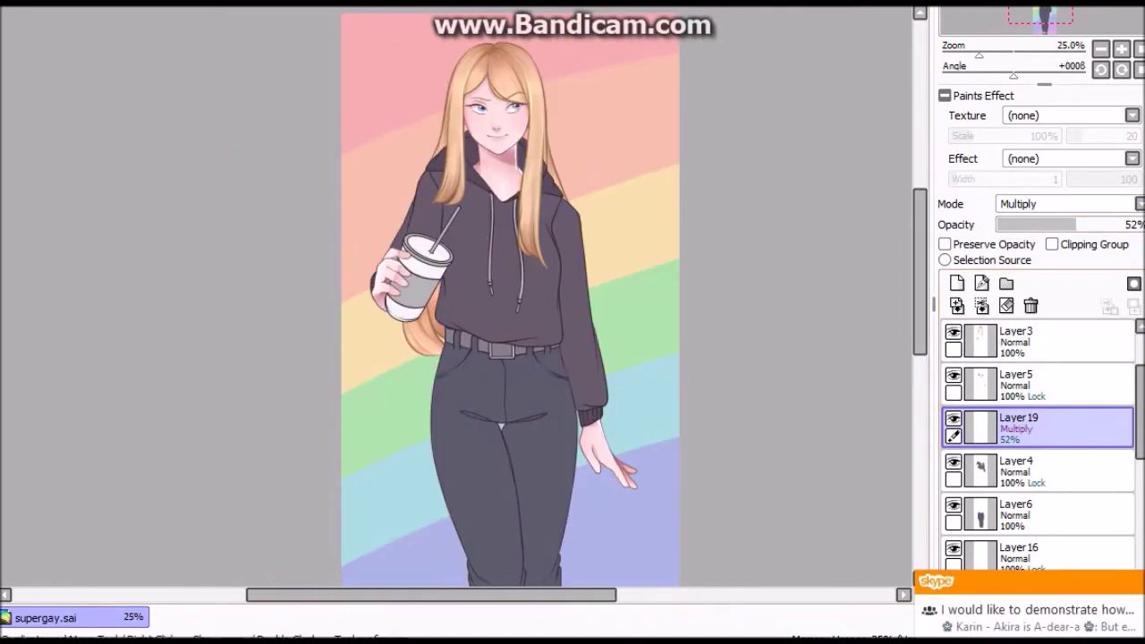
Clip the Multiply layer to the hoodie and paint a dark shadow band across the torso below the chest.
key("ctrl+y")
mouse_move(494, 251)
left_mouse_down()
mouse_move(553, 286)
mouse_move(519, 313)
mouse_move(554, 244)
left_mouse_up()
key("ctrl+z")
key("ctrl+z")
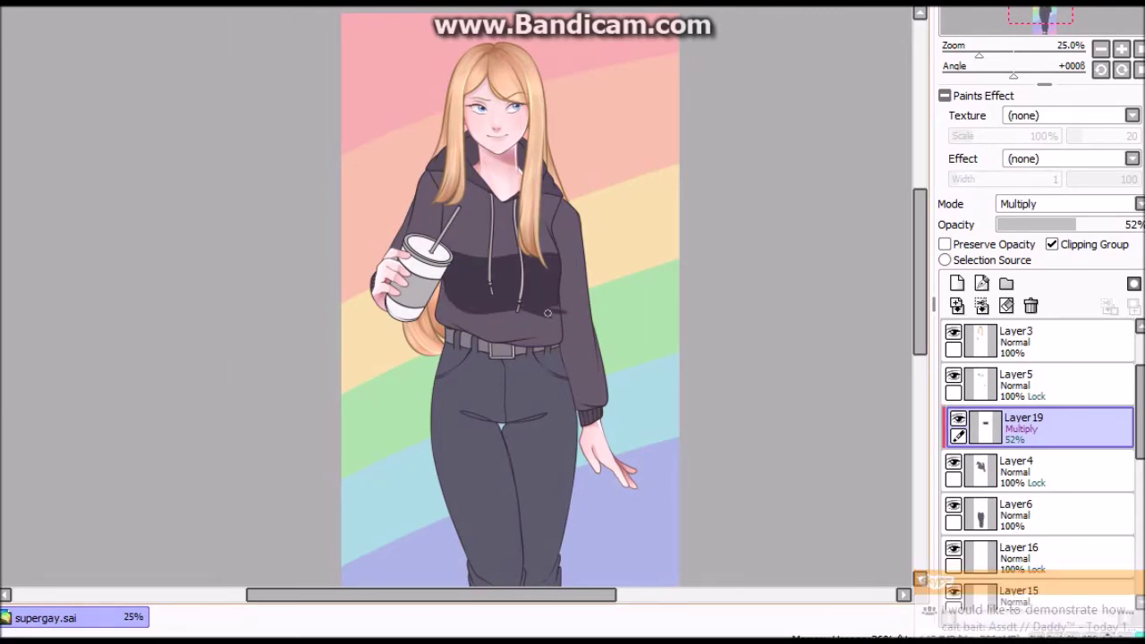
Set the hoodie shadow layer to 40% opacity and extend the shadow over the lower torso with fold shapes.
key("h")
key("h")
left_click_drag(1076, 225, 1058, 225)
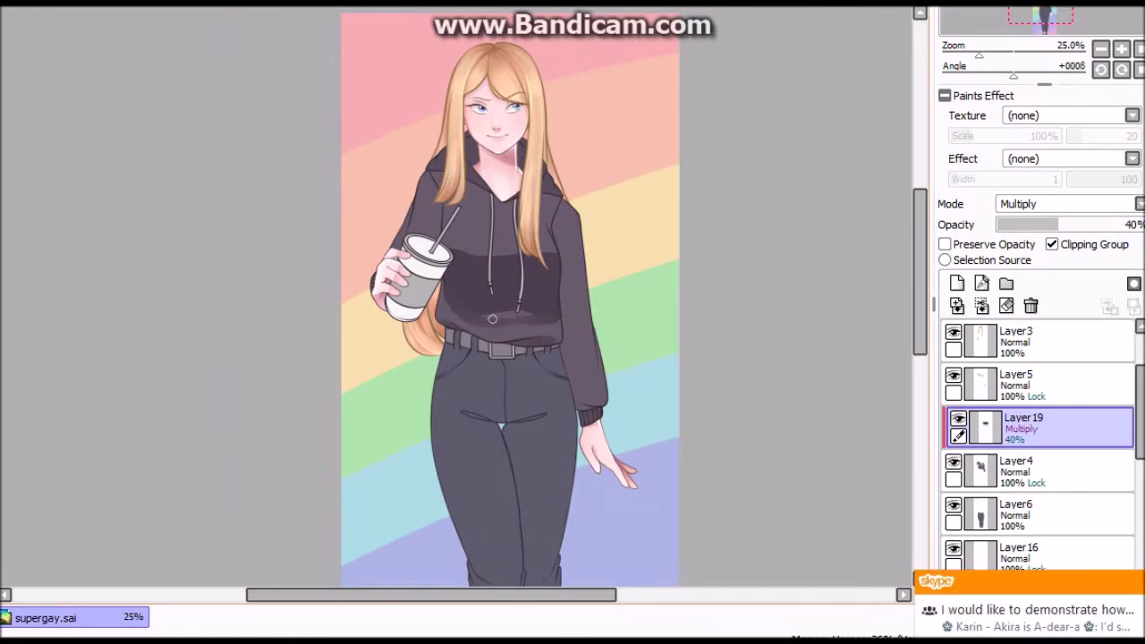
key("h")
key("h")
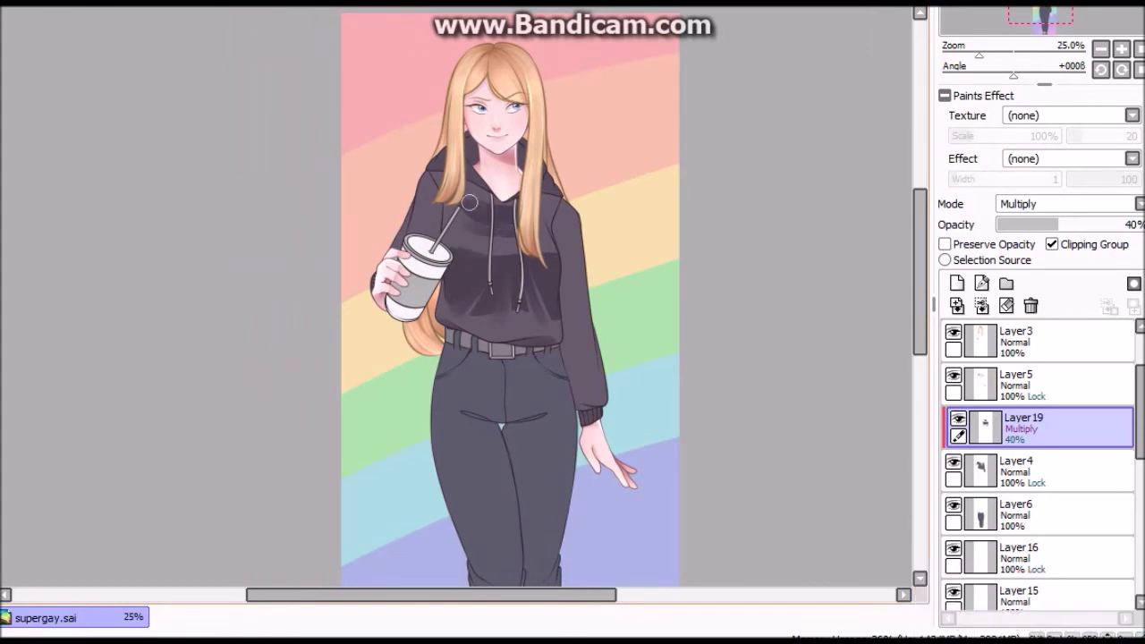
Set the hoodie shadow layer to 33% opacity and shade the chest and the sleeve of the arm holding the cup.
left_click(1037, 225)
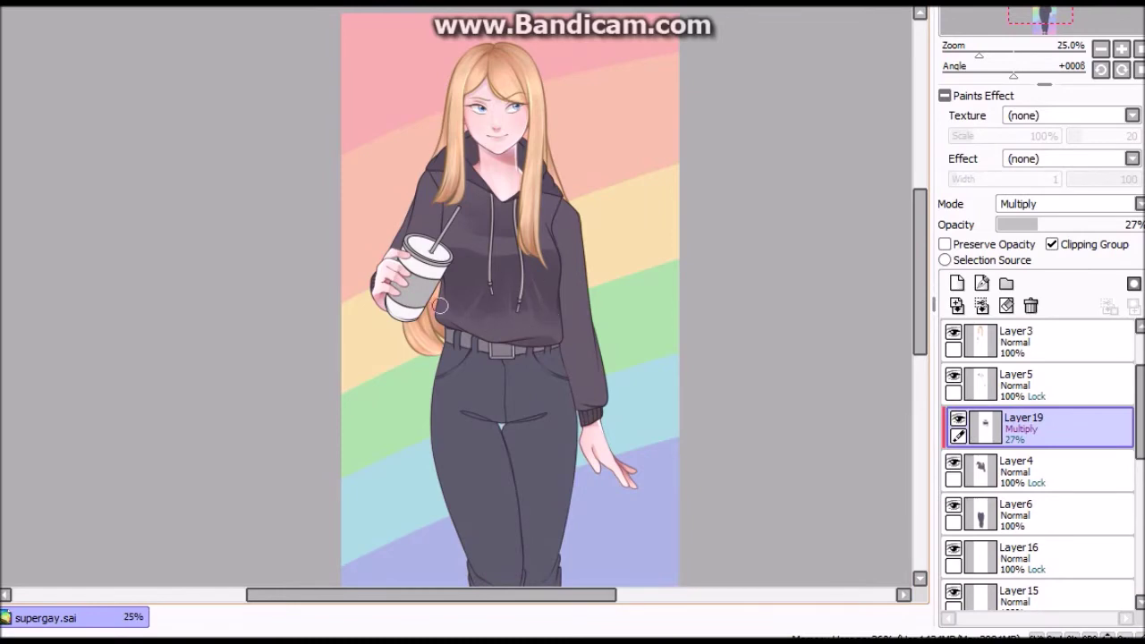
scroll(495, 308, "up", 1)
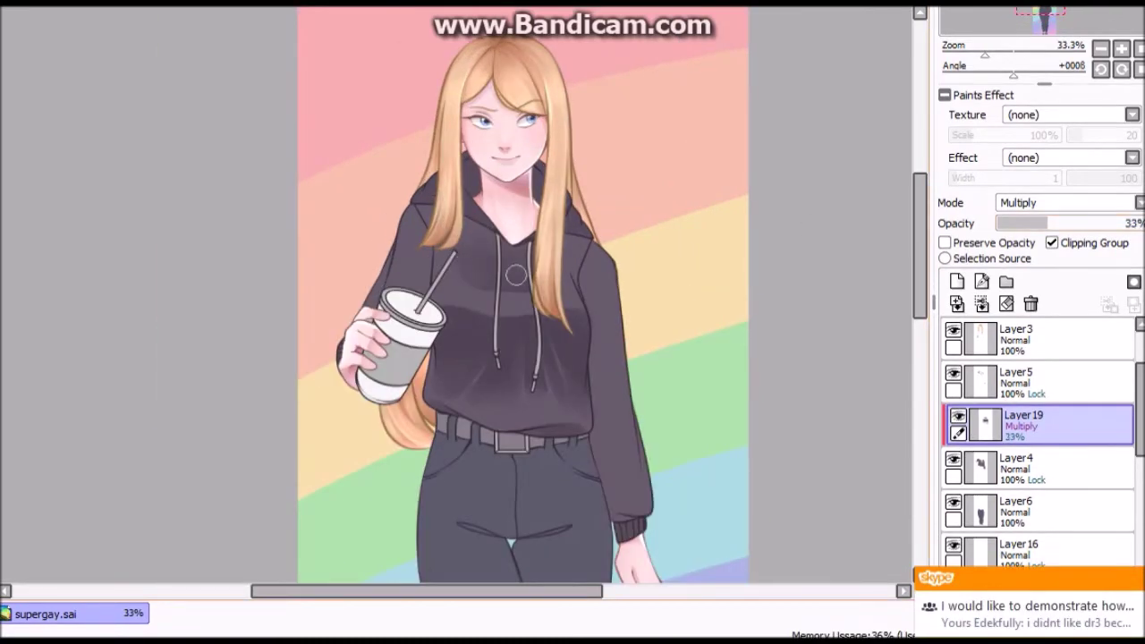
scroll(454, 259, "down", 1)
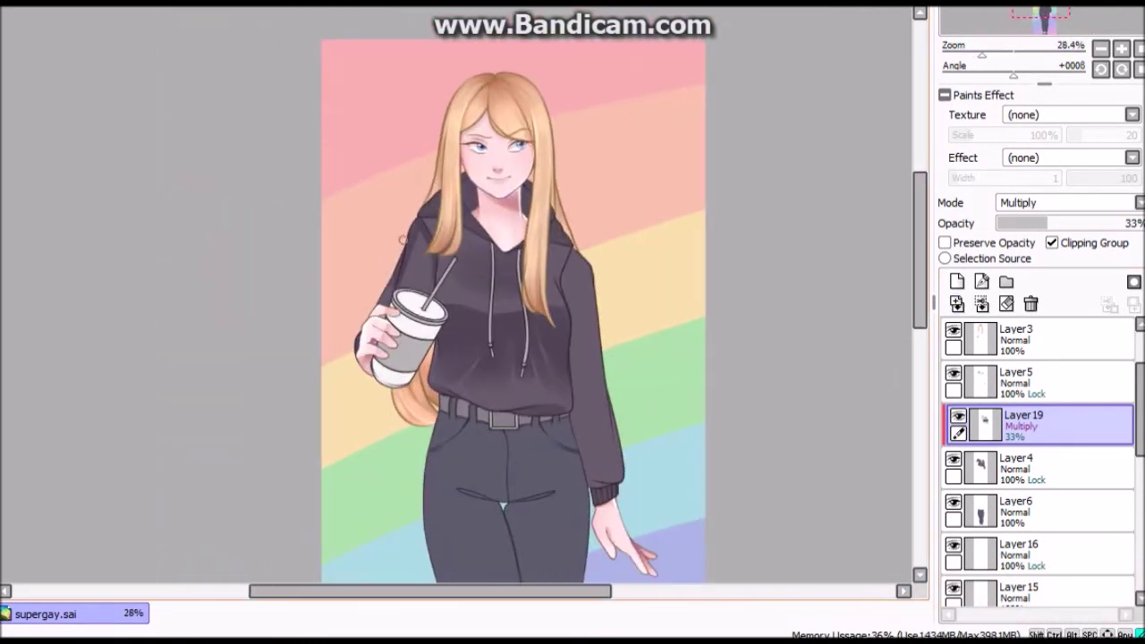
key("h")
key("h")
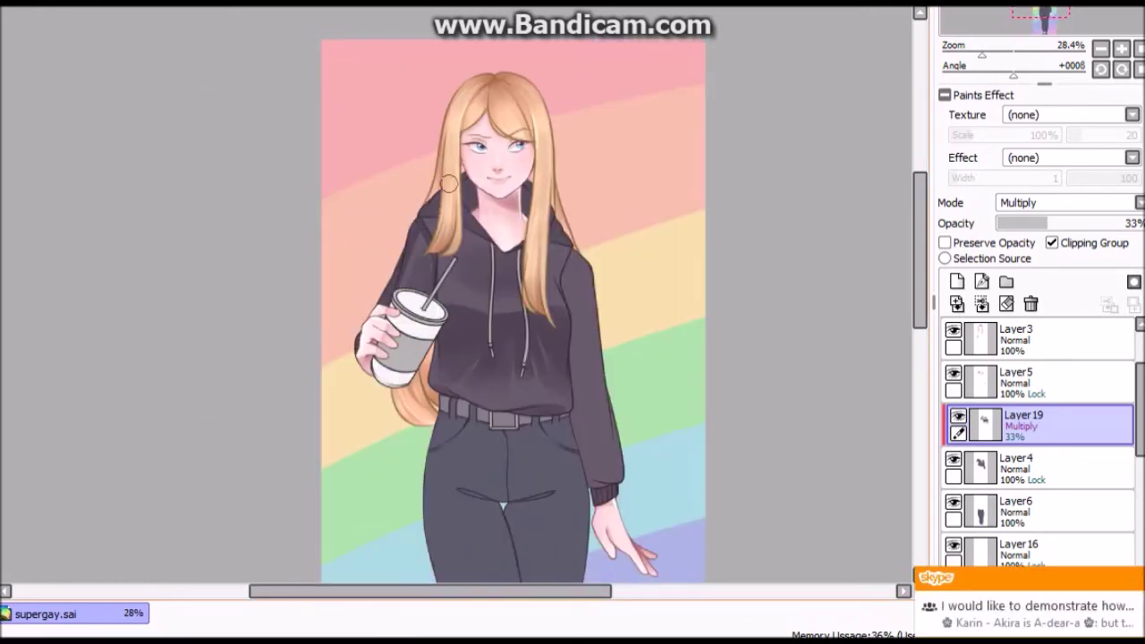
Paint shadows down the sleeve of the hanging arm on the clipped Multiply layer.
key("h")
key("h")
key("h")
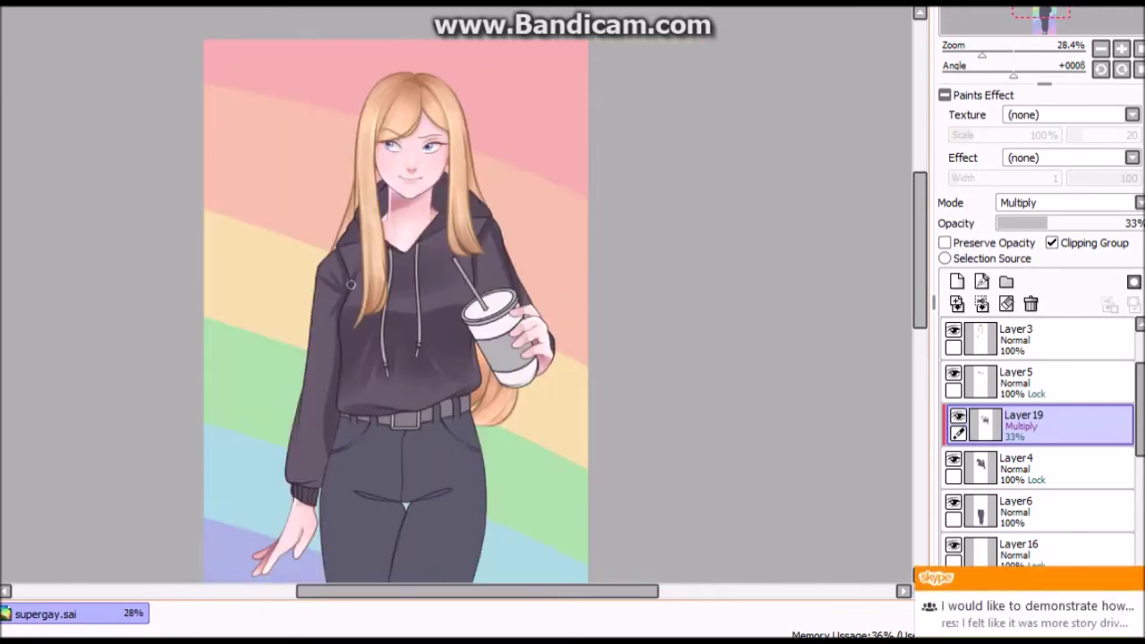
key("h")
left_click_drag(599, 438, 588, 375)
key("h")
key("h")
key("h")
key("h")
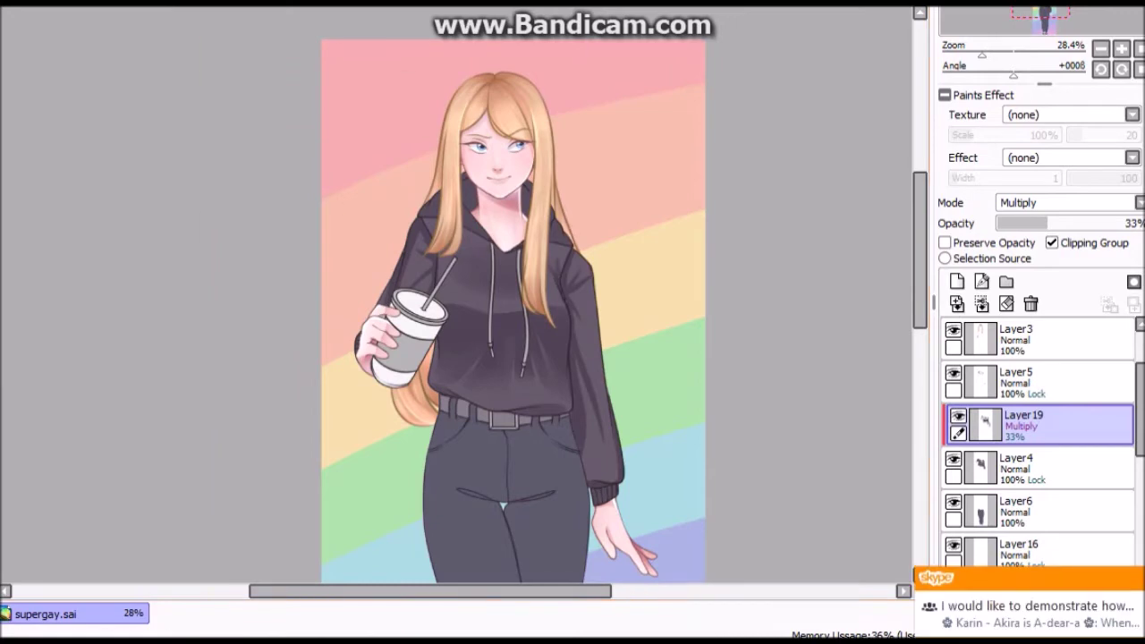
Refine the fold shadows around the hanging arm's shoulder and sleeve and set the hoodie shadow layer to 30% opacity.
key("h")
key("h")
key("h")
key("h")
key("h")
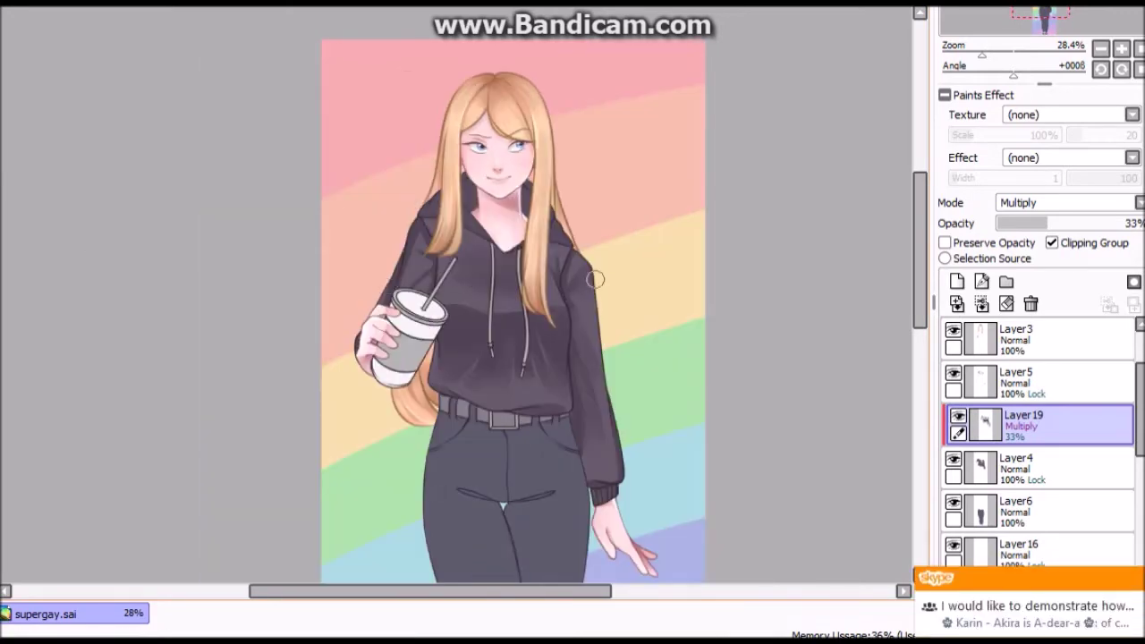
key("h")
key("h")
key("h")
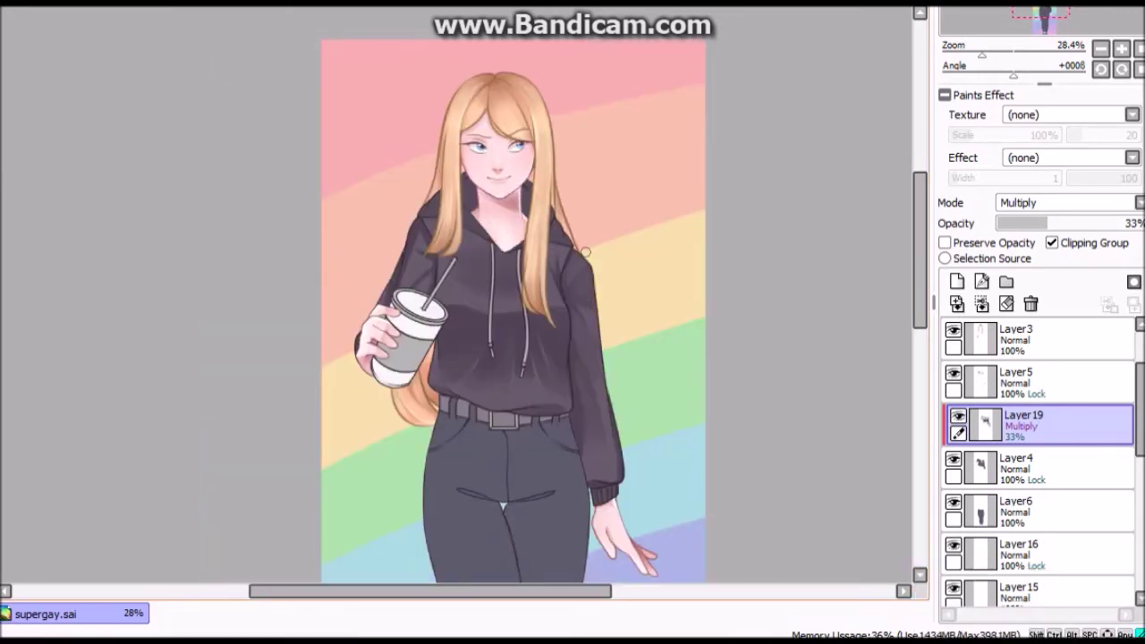
key("h")
key("h")
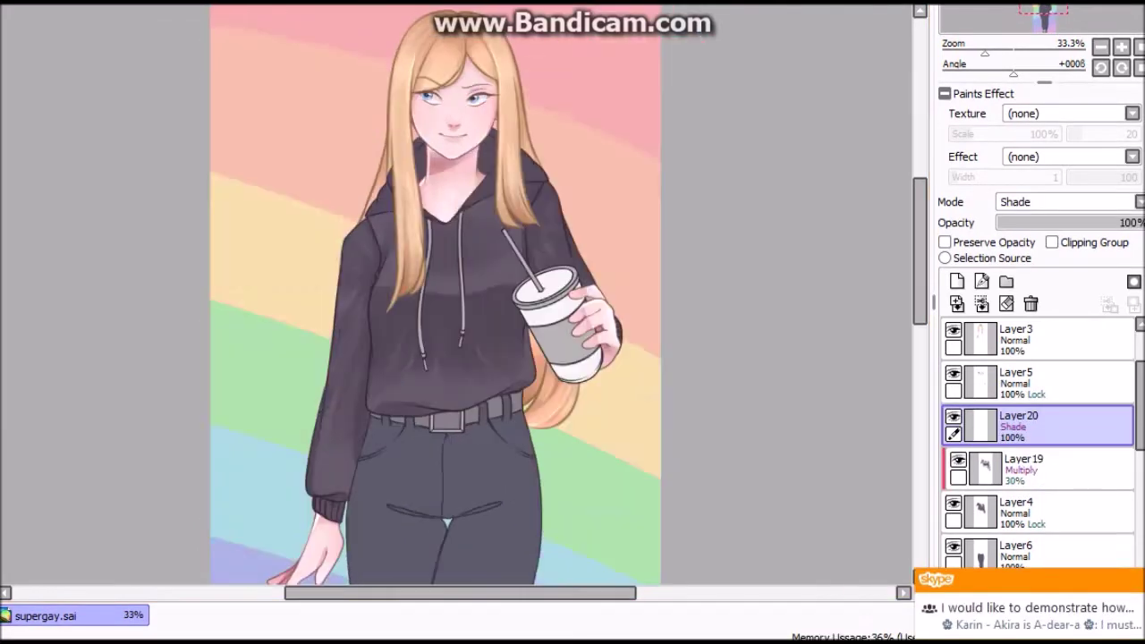
Paint soft dark shadows under the front hair locks and along the hoodie's sides and hem on a clipped Shade layer.
key("h")
mouse_move(417, 206)
left_mouse_down()
mouse_move(398, 229)
mouse_move(359, 231)
left_mouse_up()
key("h")
key("h")
left_click_drag(478, 256, 486, 293)
key("h")
key("h")
left_click_drag(385, 332, 518, 401)
left_click_drag(393, 277, 549, 504)
key("h")
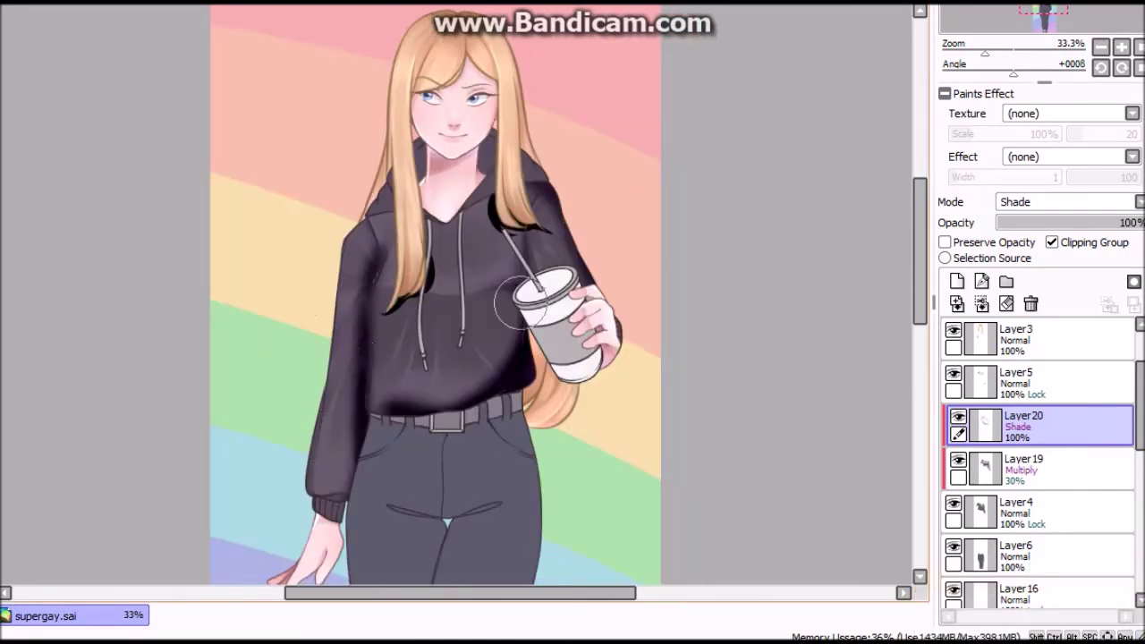
key("h")
Change the soft shadow layer to Multiply at 32% opacity and merge the shading layers into the hoodie layer.
left_click(1039, 222)
left_click(944, 241)
key("h")
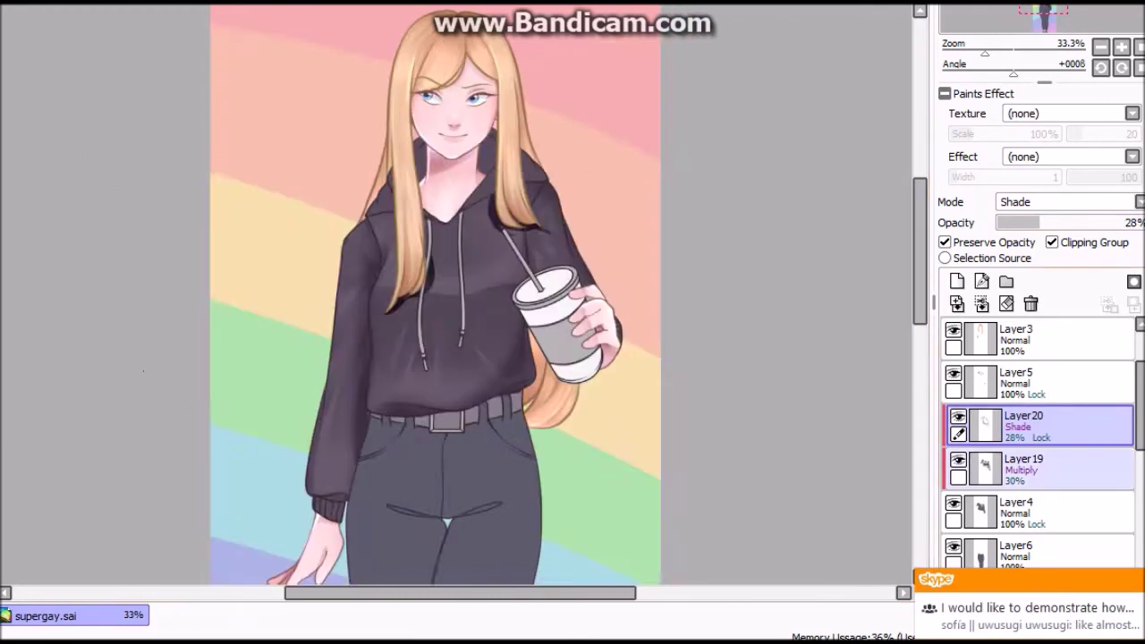
key("h")
key("h")
scroll(474, 295, "down", 1)
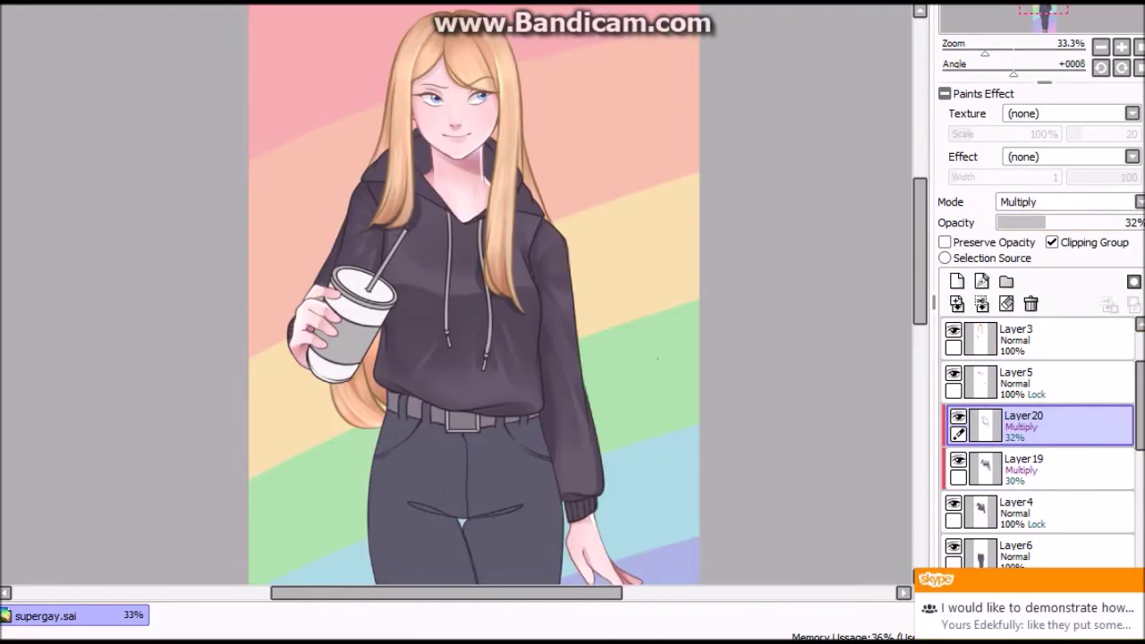
key("h")
key("h")
scroll(473, 295, "down", 1)
key("ctrl+e")
Paint soft light over the hoodie's torso and sleeves on a Luminosity layer and set its opacity to 55%.
left_click(1064, 202)
left_click(1029, 266)
mouse_move(537, 318)
left_mouse_down()
mouse_move(345, 294)
mouse_move(400, 257)
mouse_move(555, 241)
left_mouse_up()
mouse_move(452, 295)
left_mouse_down()
mouse_move(447, 247)
mouse_move(383, 370)
left_mouse_up()
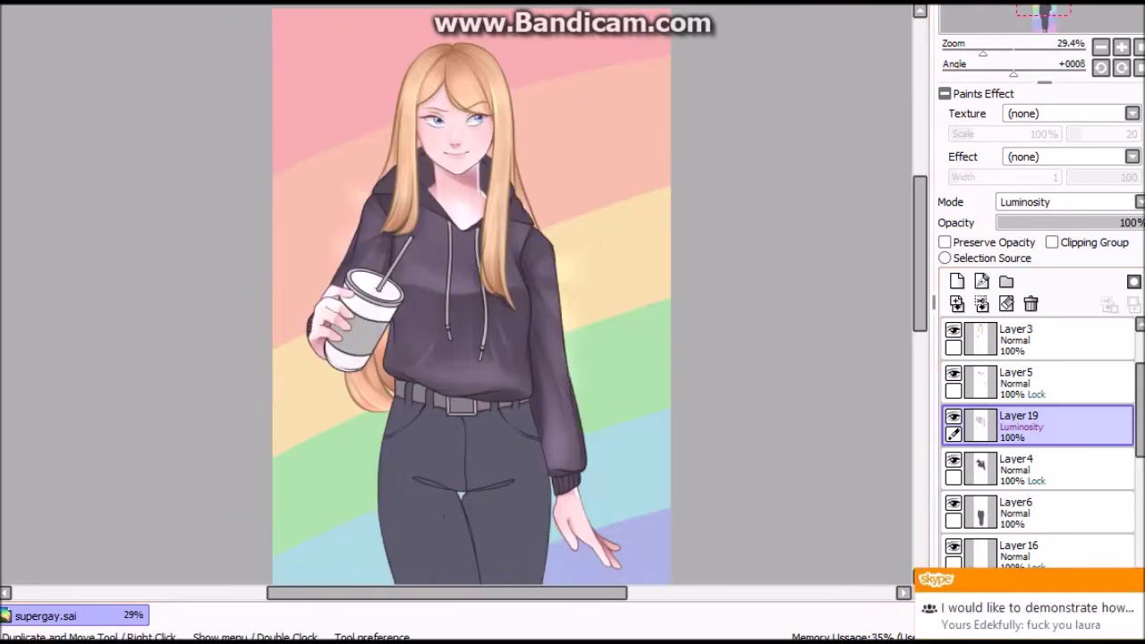
left_click_drag(1135, 223, 1080, 222)
Try dark soft shadows on both sides of the lower torso on a clipped Shade layer.
left_click(956, 281)
left_click(1051, 241)
left_click(1064, 202)
left_click_drag(406, 309, 416, 340)
left_click_drag(505, 322, 511, 342)
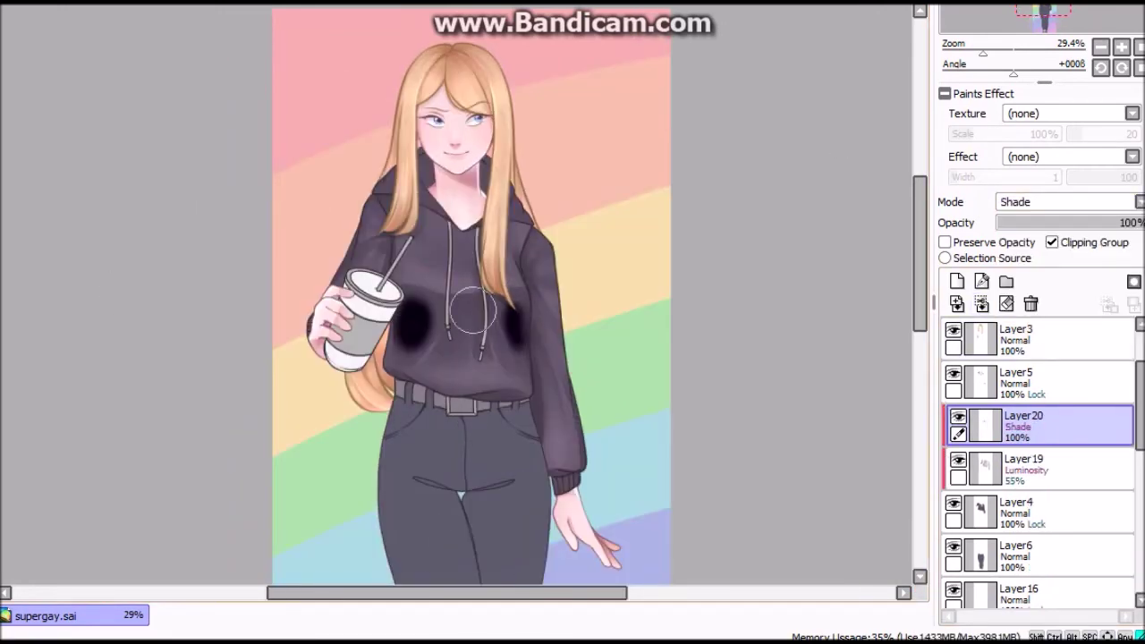
key("ctrl+z")
key("h")
key("ctrl+z")
key("ctrl+z")
key("ctrl+z")
key("h")
key("ctrl+z")
Set the clipped Luminosity layer to 84% opacity and paint thin highlights along the hanging arm's sleeve.
key("h")
key("h")
key("h")
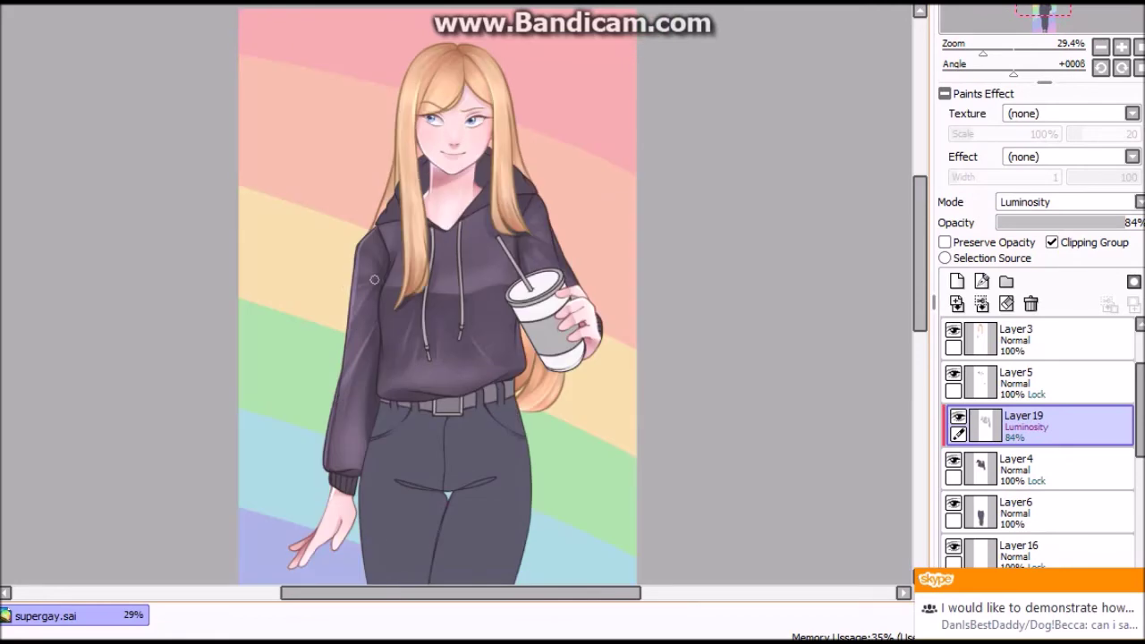
key("h")
key("h")
key("h")
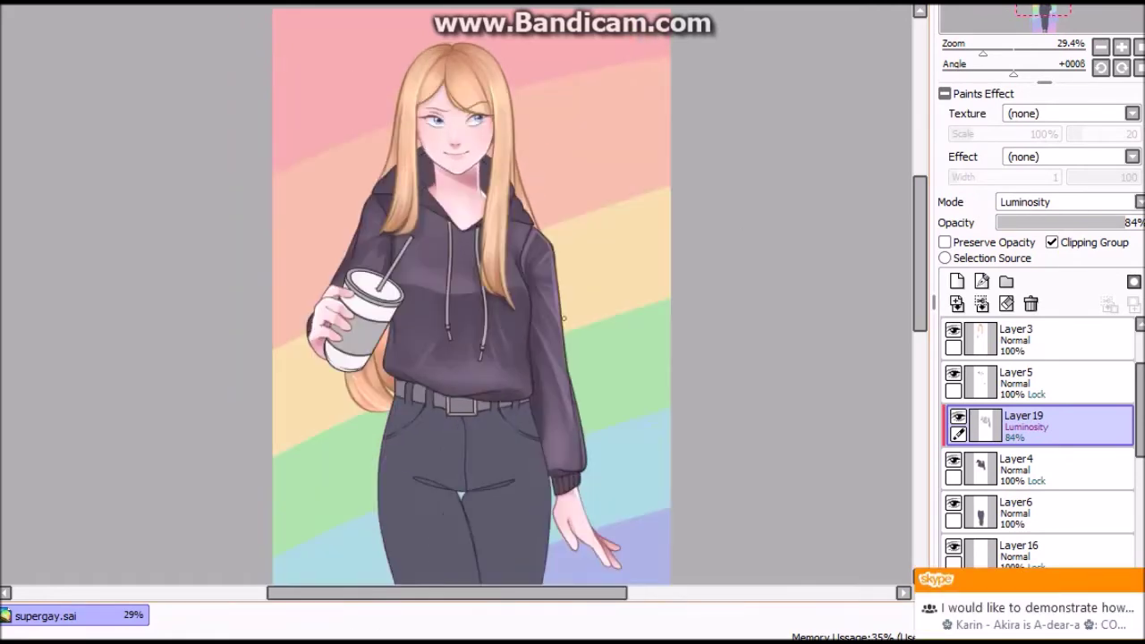
Add crossing fold highlights to the upper sleeve of the hanging arm on the Luminosity layer.
key("h")
key("h")
key("h")
key("h")
key("h")
key("h")
key("h")
key("h")
key("h")
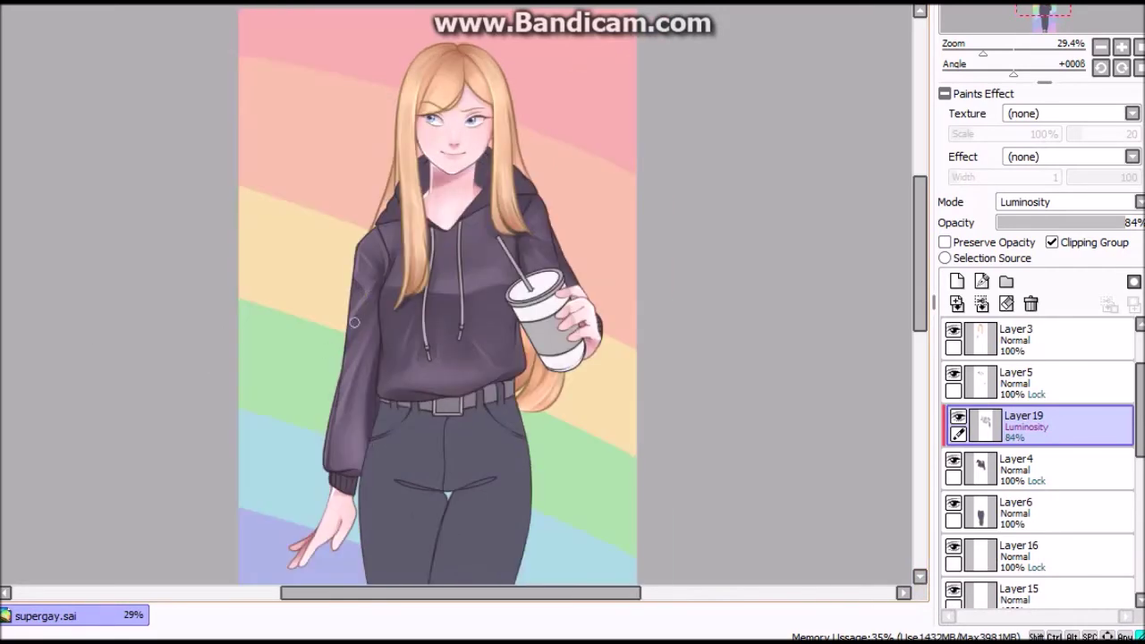
key("h")
Highlight the cup arm's sleeve, set the Luminosity layer to 94% opacity and merge it into the hoodie layer.
scroll(555, 351, "down", 1)
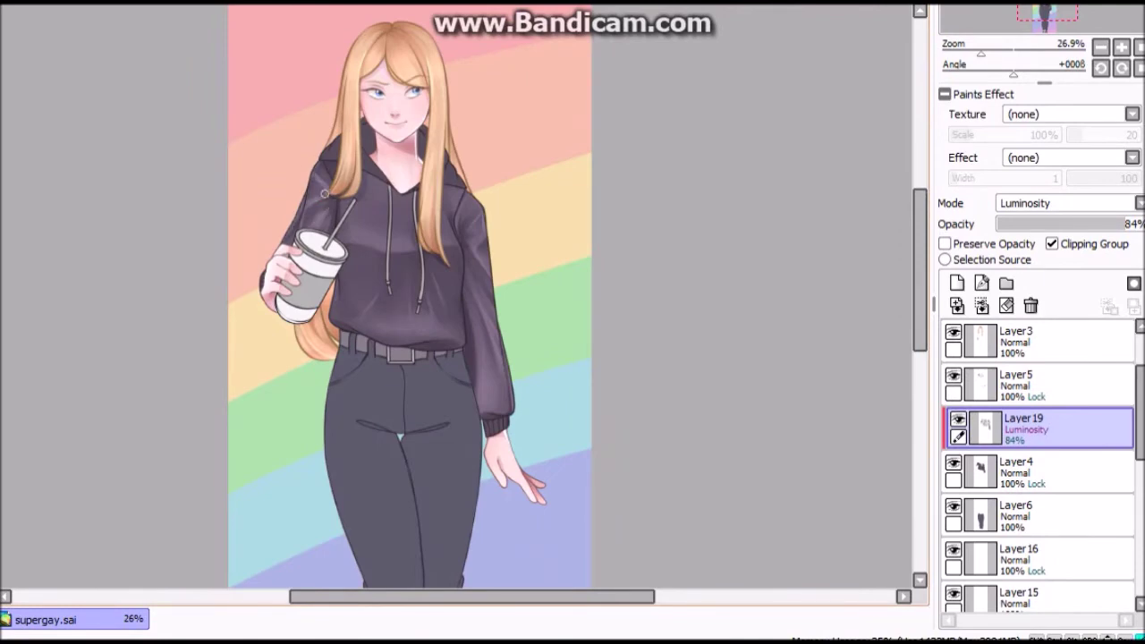
left_click_drag(1123, 224, 1107, 223)
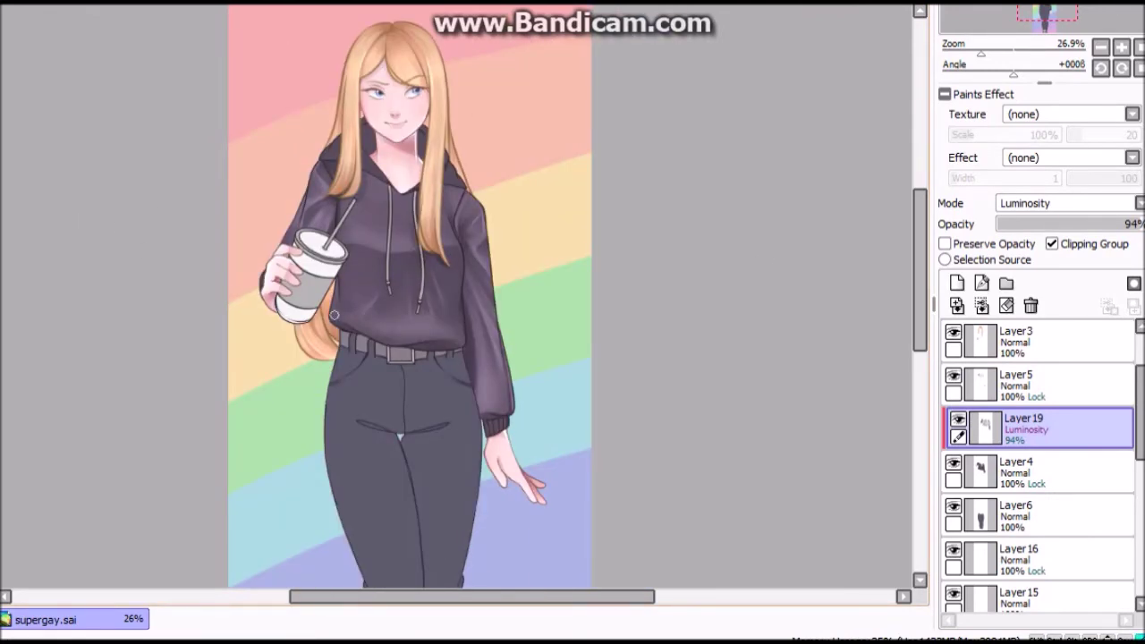
key("Page_Down")
key("ctrl+z")
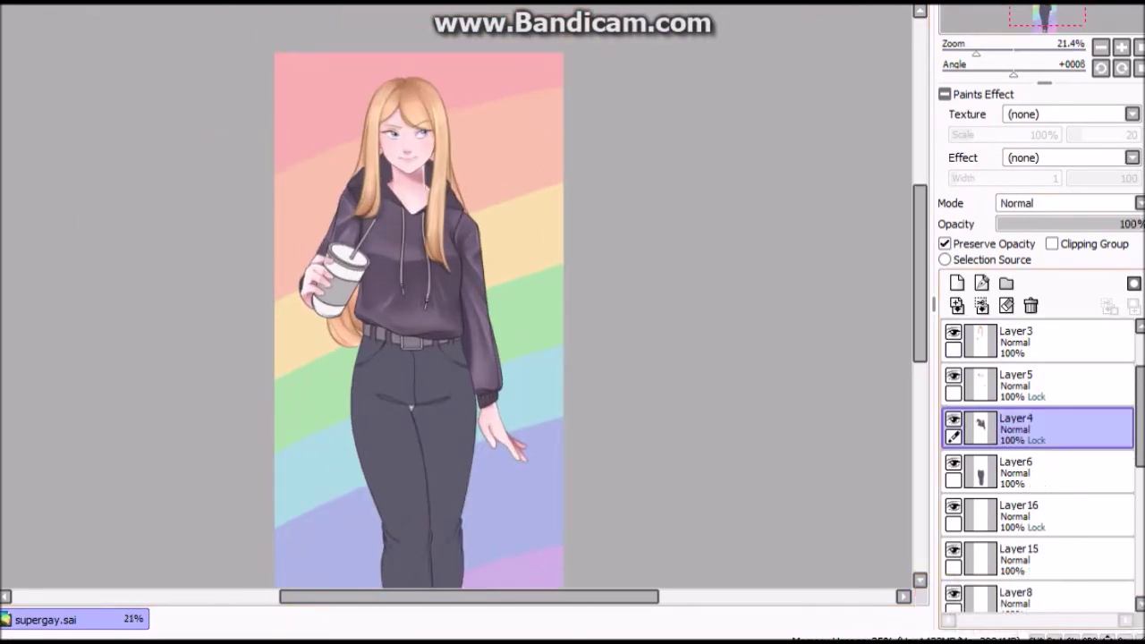
Add a new layer above the hoodie, clip it to the hoodie and set its blending mode to Luminosity.
key("ctrl+y")
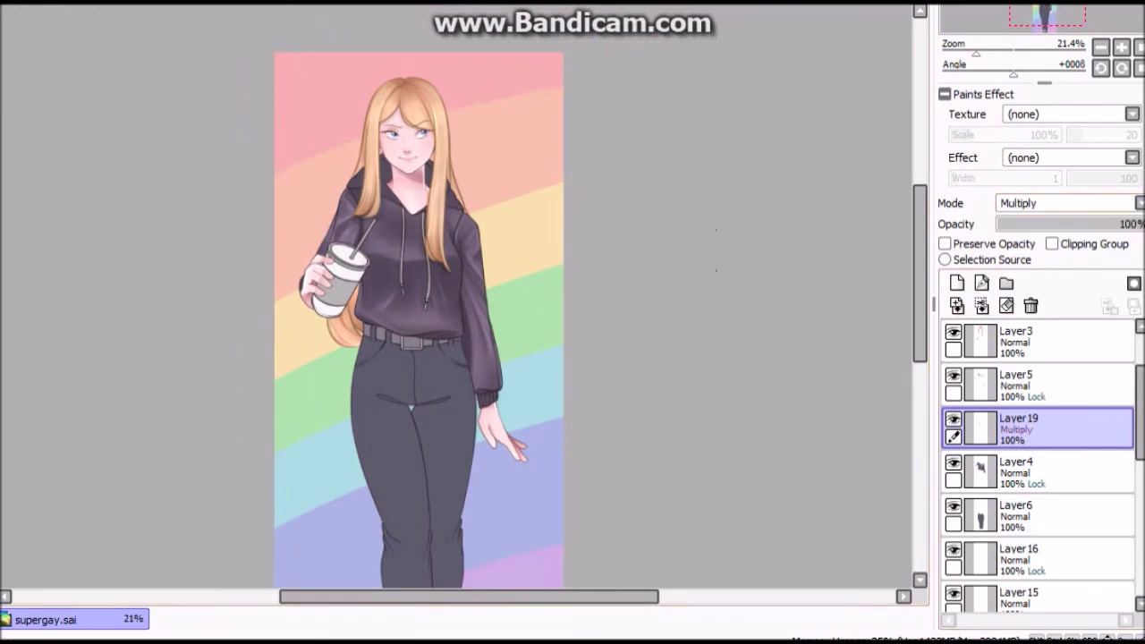
key("ctrl+y")
key("ctrl+y")
key("ctrl+y")
key("ctrl+y")
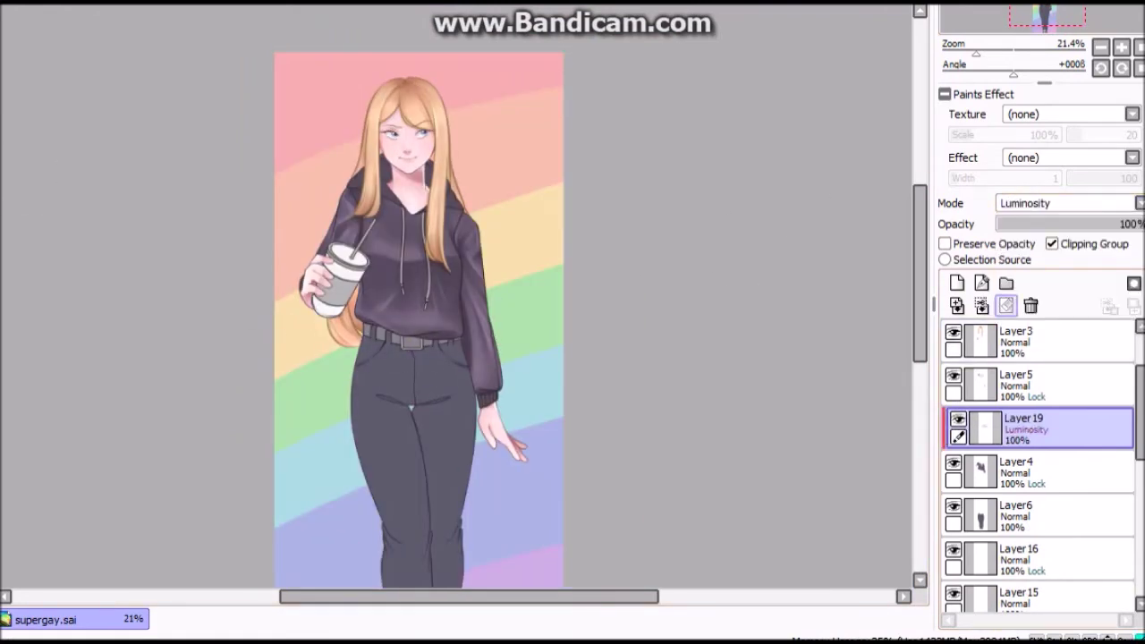
key("h")
key("h")
key("ctrl+z")
Add a Multiply layer clipped to the skin layer and set its opacity to 42% for soft skin shadows.
left_click_drag(976, 53, 987, 52)
key("ctrl+y")
key("ctrl+z")
key("ctrl+y")
key("ctrl+y")
left_click(1059, 224)
key("h")
key("h")
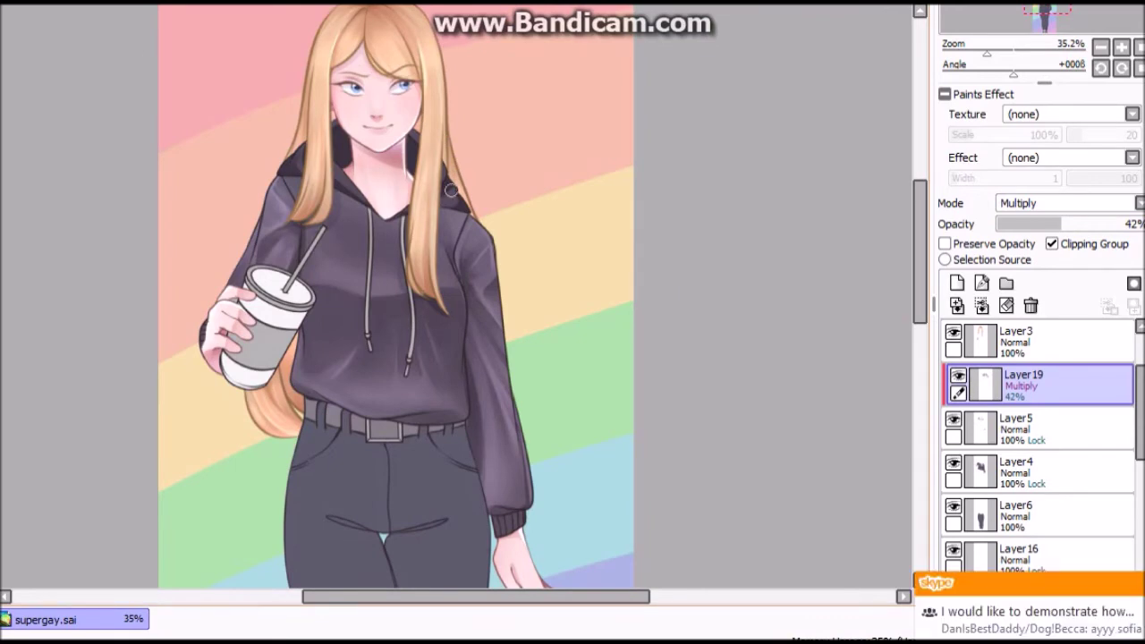
Shade the wrist below the hanging arm's cuff, merge the shadows into the skin and add a fresh Multiply layer.
key("h")
key("h")
scroll(429, 358, "down", 3)
key("h")
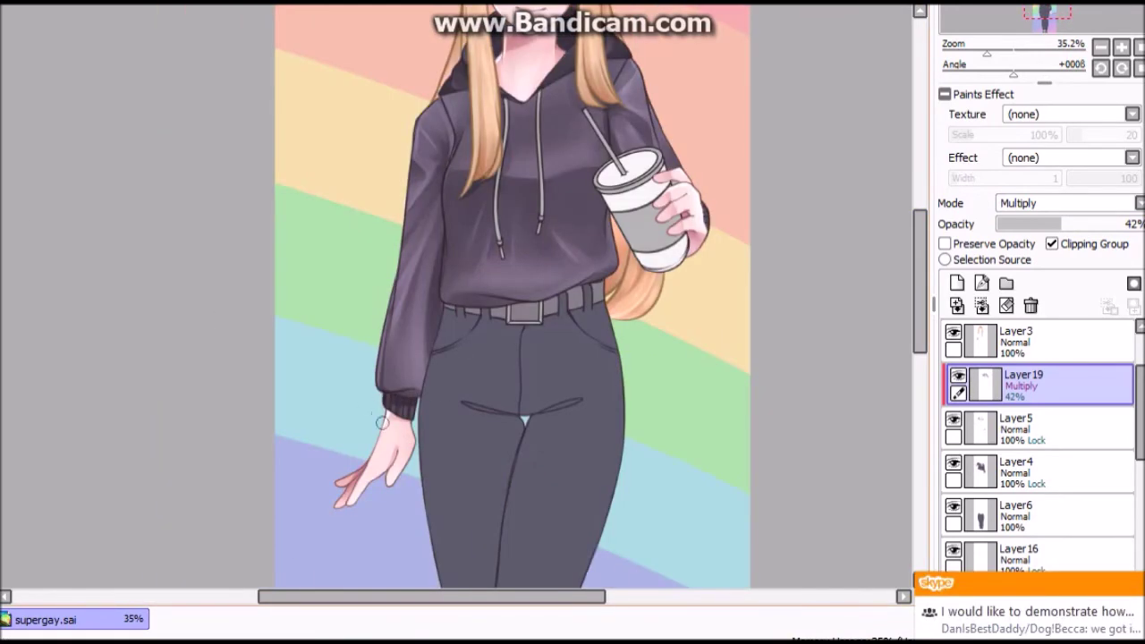
key("h")
key("h")
key("h")
scroll(104, 188, "up", 1)
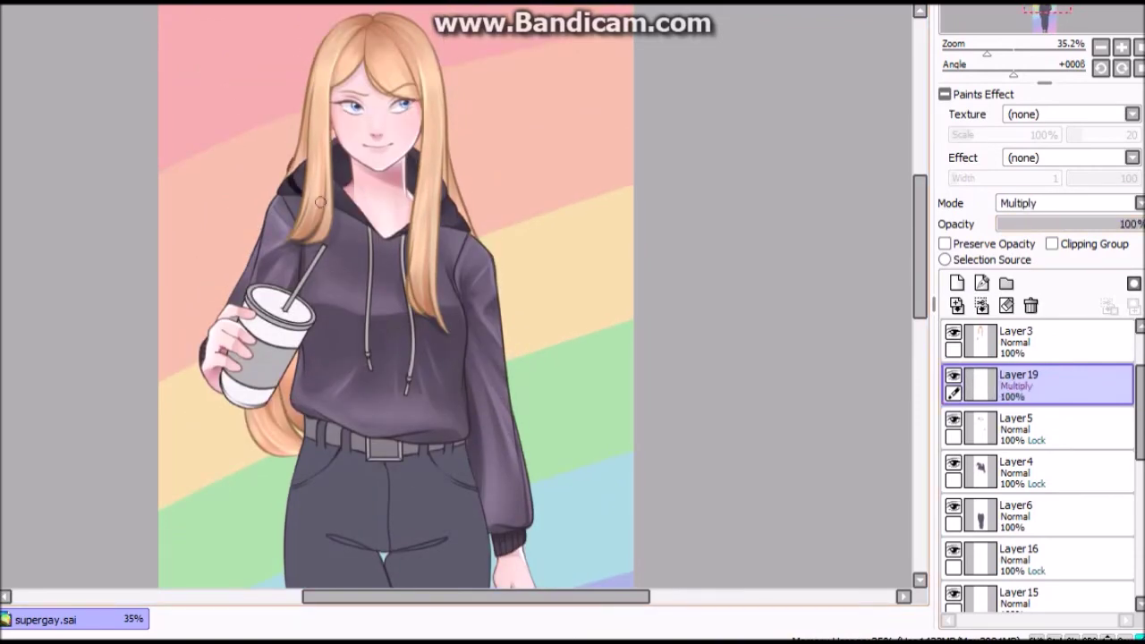
Paint dark fold shadows at both knees on a Multiply layer clipped to the pants and set it to 54% opacity.
key("ctrl+alt+g")
key("Down")
key("Down")
key("Down")
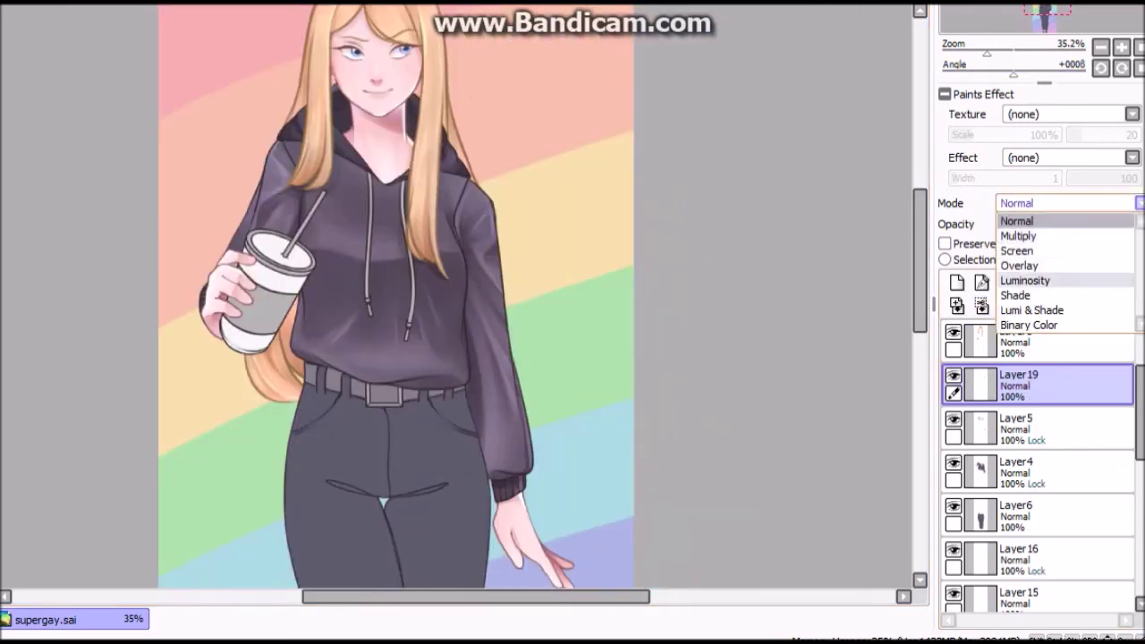
key("Up")
key("Return")
key("ctrl+alt+g")
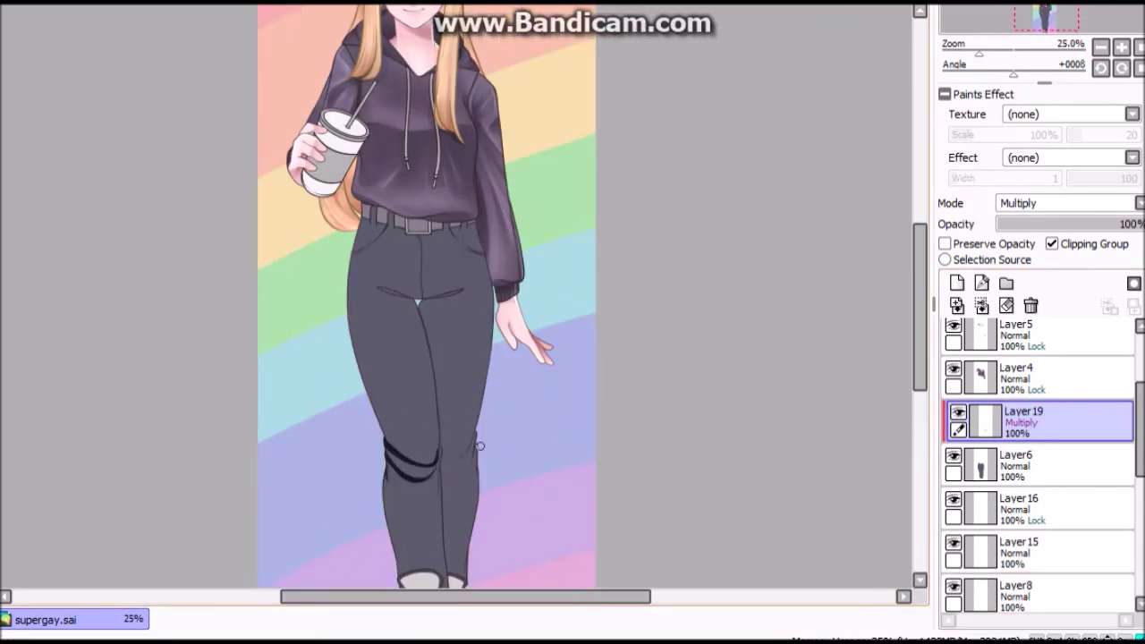
left_click_drag(479, 444, 470, 486)
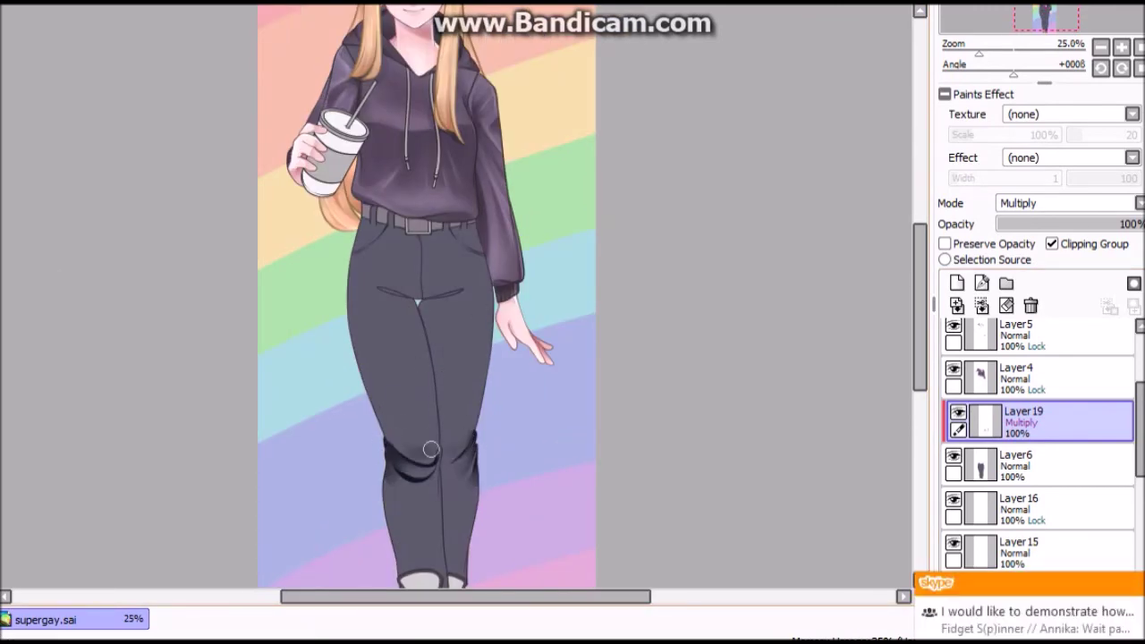
key("h")
key("h")
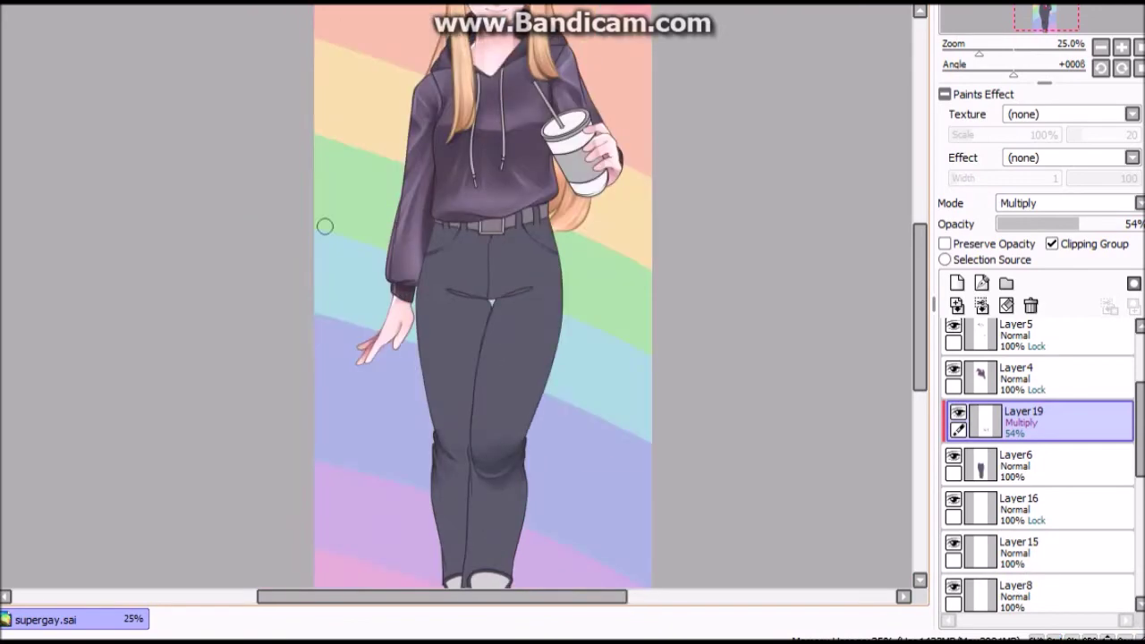
Paint soft shadows along the thighs, inner legs and shins of the pants on the clipped Multiply layer.
left_click_drag(351, 295, 403, 438)
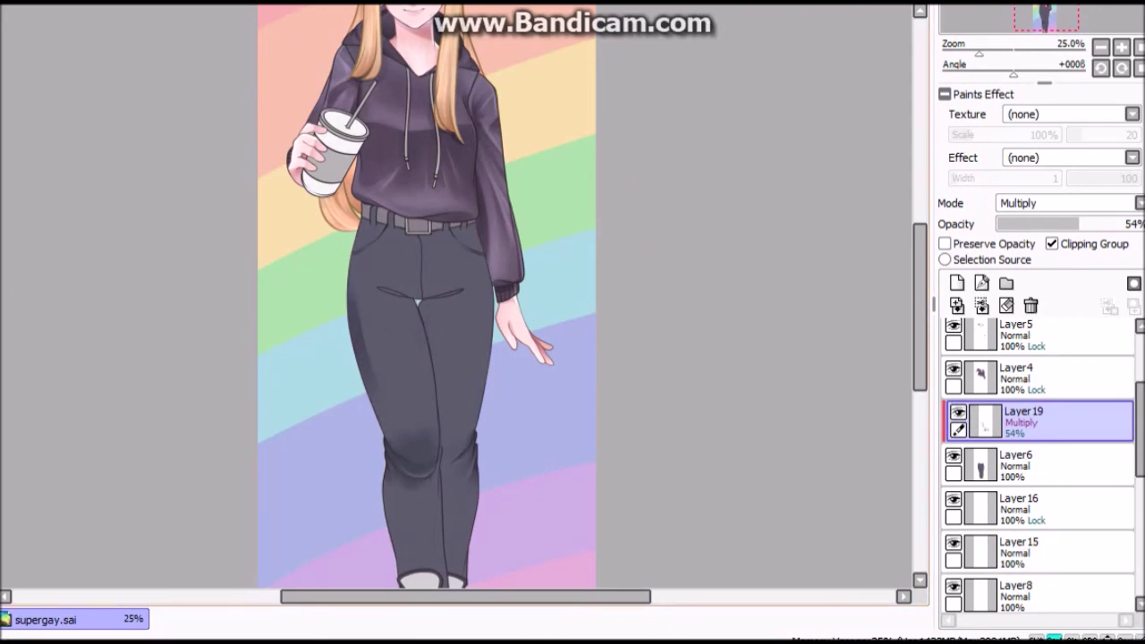
left_click_drag(487, 309, 444, 452)
scroll(414, 304, "down", 3)
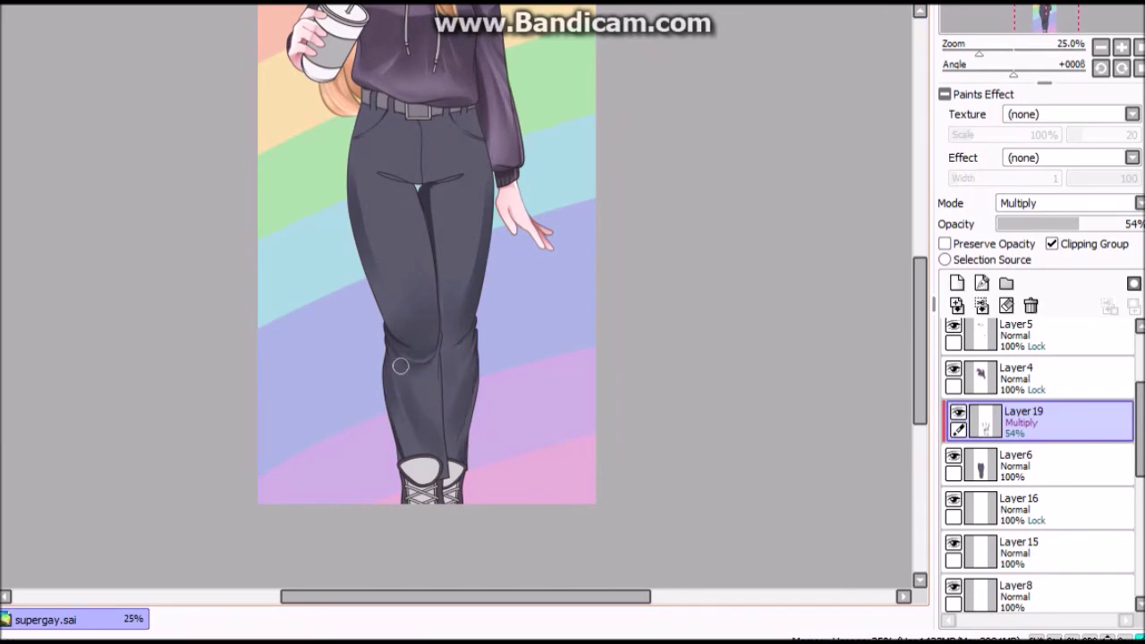
key("h")
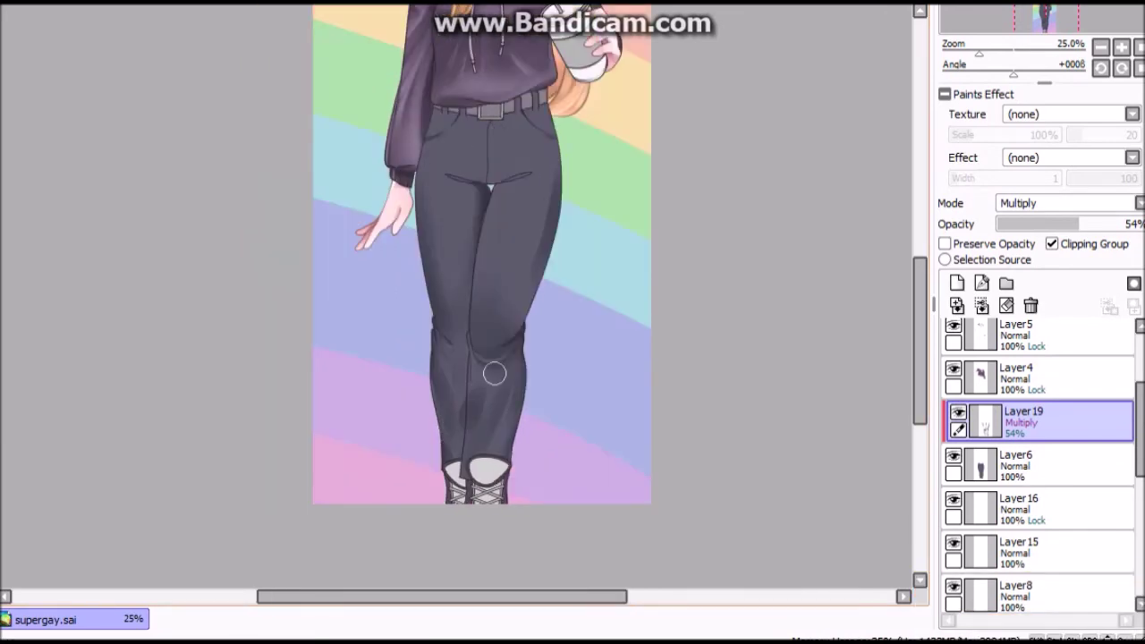
Give the pants a denim-blue tint with textured light areas on the hips and thighs, merged into the pants layer.
key("h")
key("h")
key("h")
scroll(416, 339, "up", 3)
left_click_drag(365, 288, 440, 277)
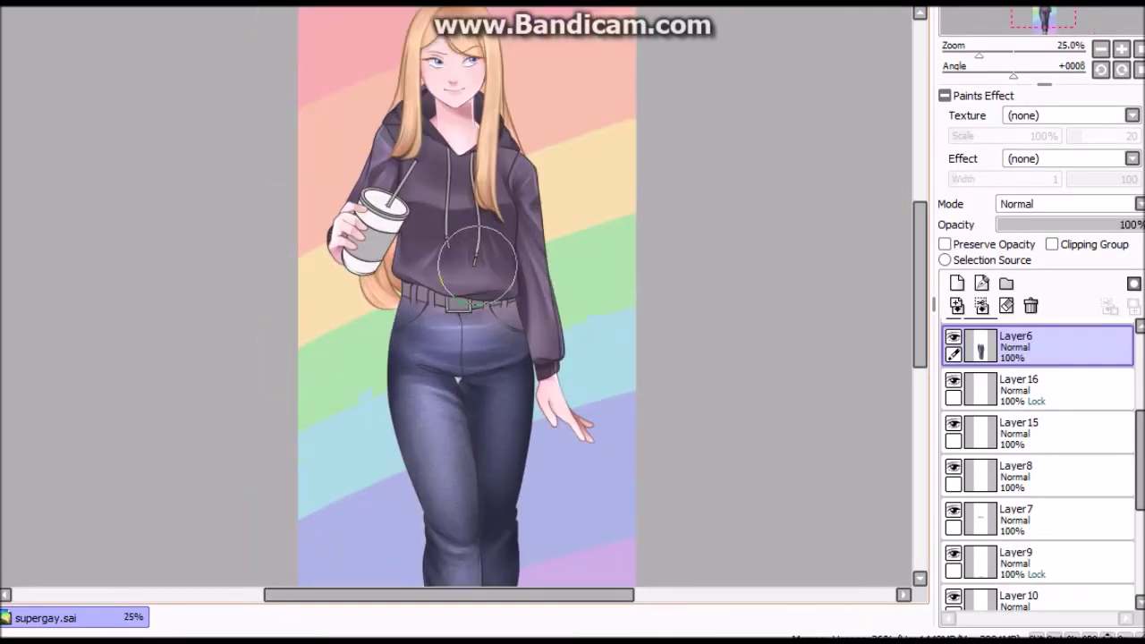
scroll(477, 304, "up", 1)
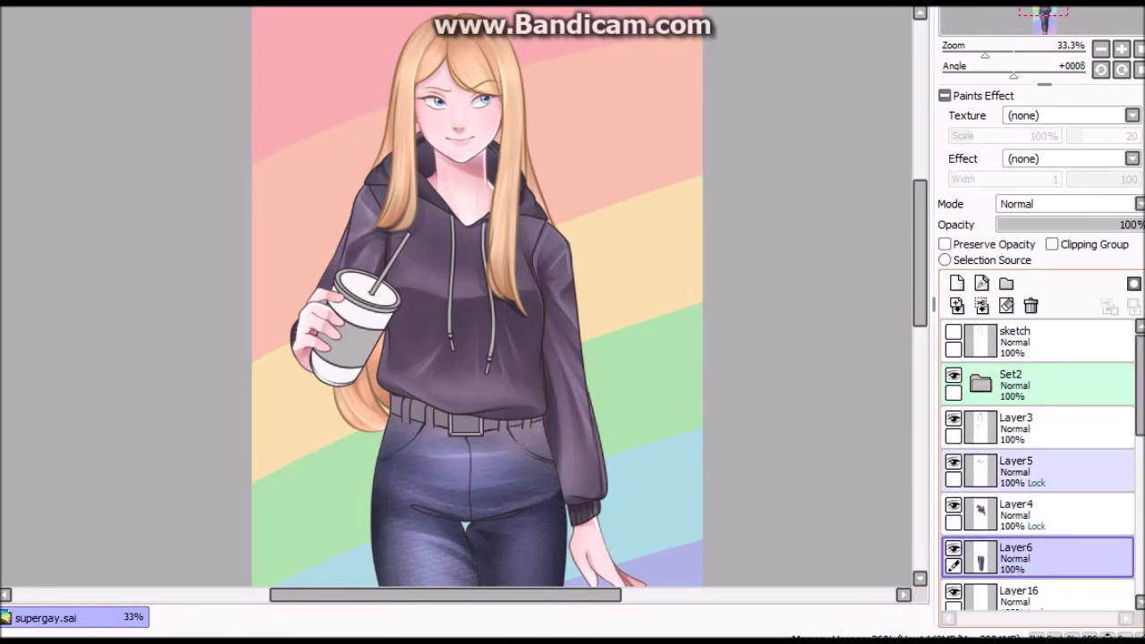
Shade the bottom of the cup on a new Multiply layer clipped to Layer1 and set it to 54% opacity.
scroll(1037, 447, "down", 3)
left_click(956, 282)
double_click(1019, 500)
key("Return")
left_click(1064, 204)
left_click(1010, 243)
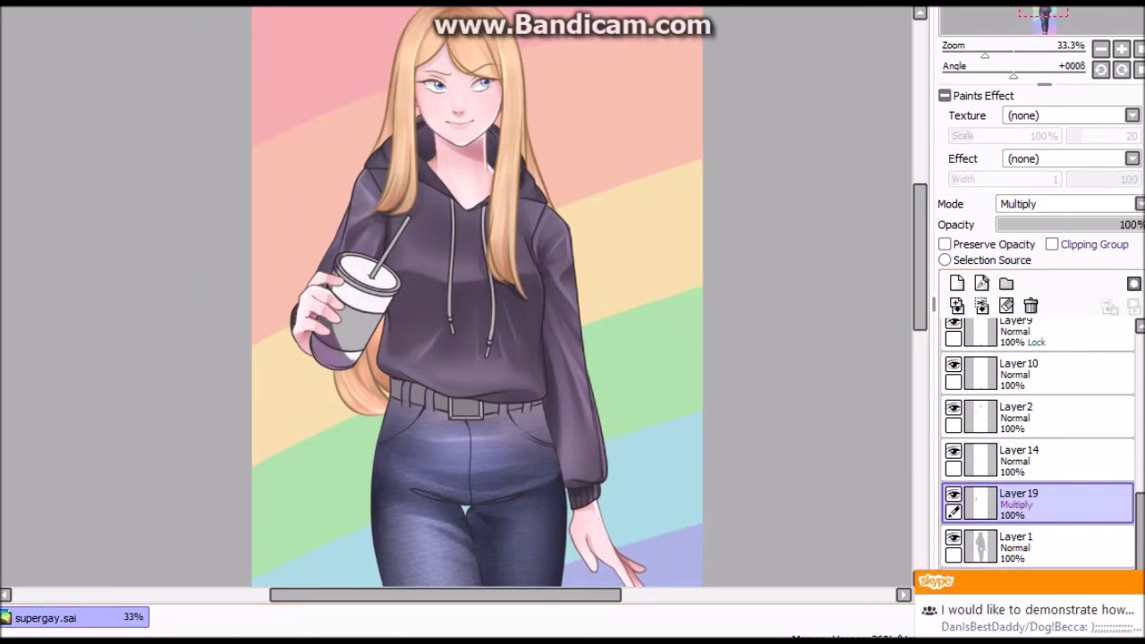
left_click(1051, 244)
left_click_drag(1136, 225, 1079, 224)
Shade the cup's lid and side on the Multiply layer and set its opacity to 64%.
key("h")
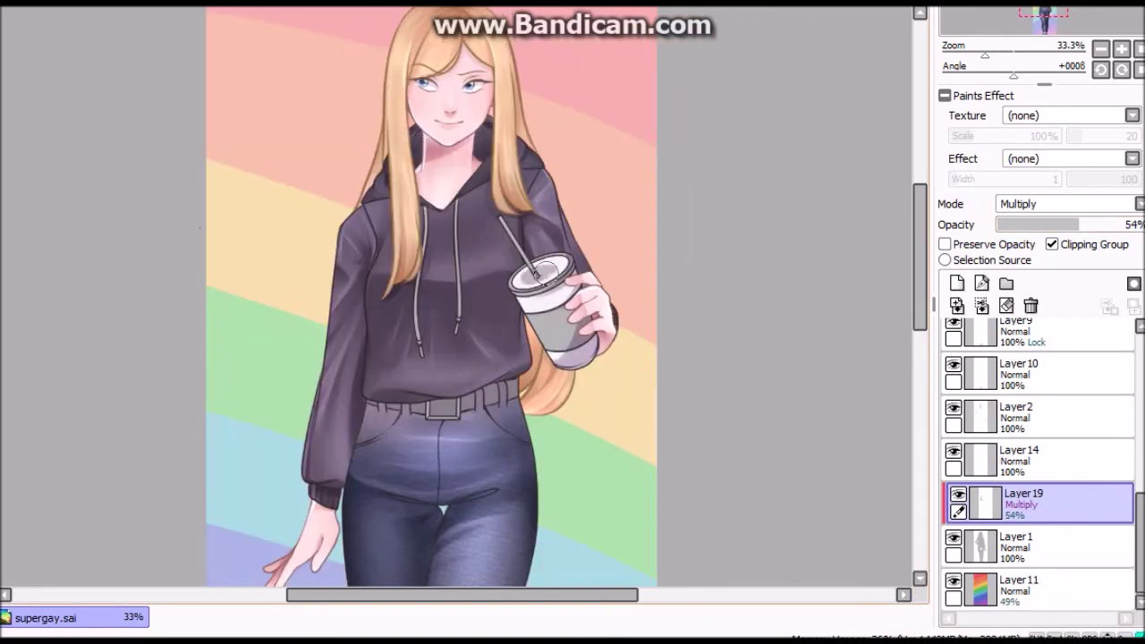
key("h")
key("h")
key("h")
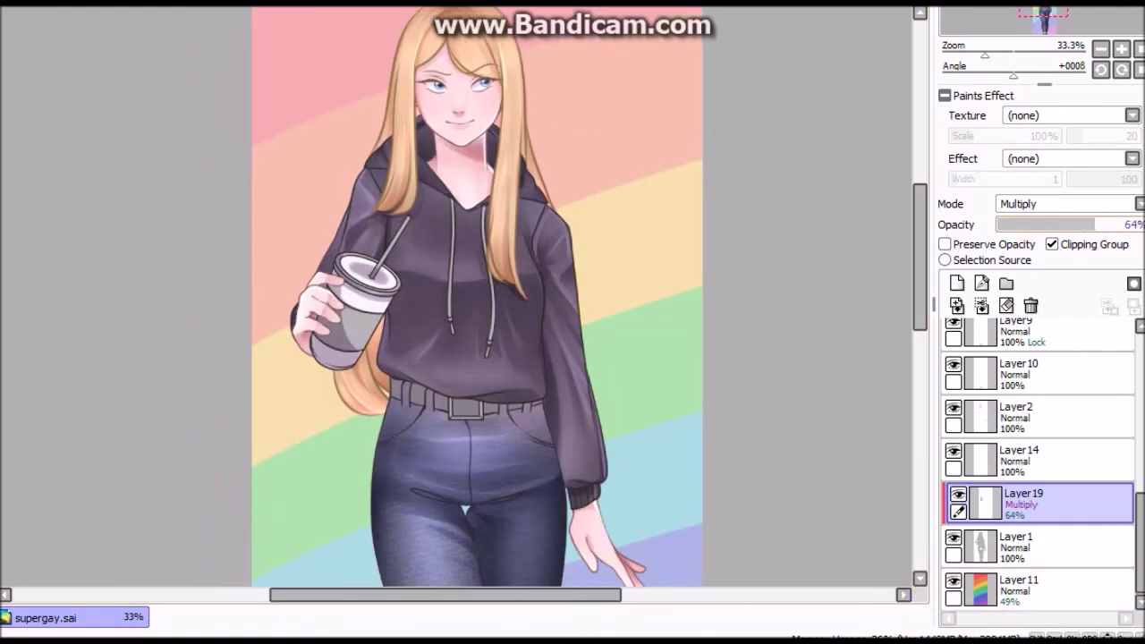
key("h")
key("h")
left_click_drag(1078, 225, 1093, 224)
Decorate the cup's sleeve with a dark blue label and a white pepsi logo.
left_click(945, 243)
left_click(945, 243)
key("h")
key("h")
key("h")
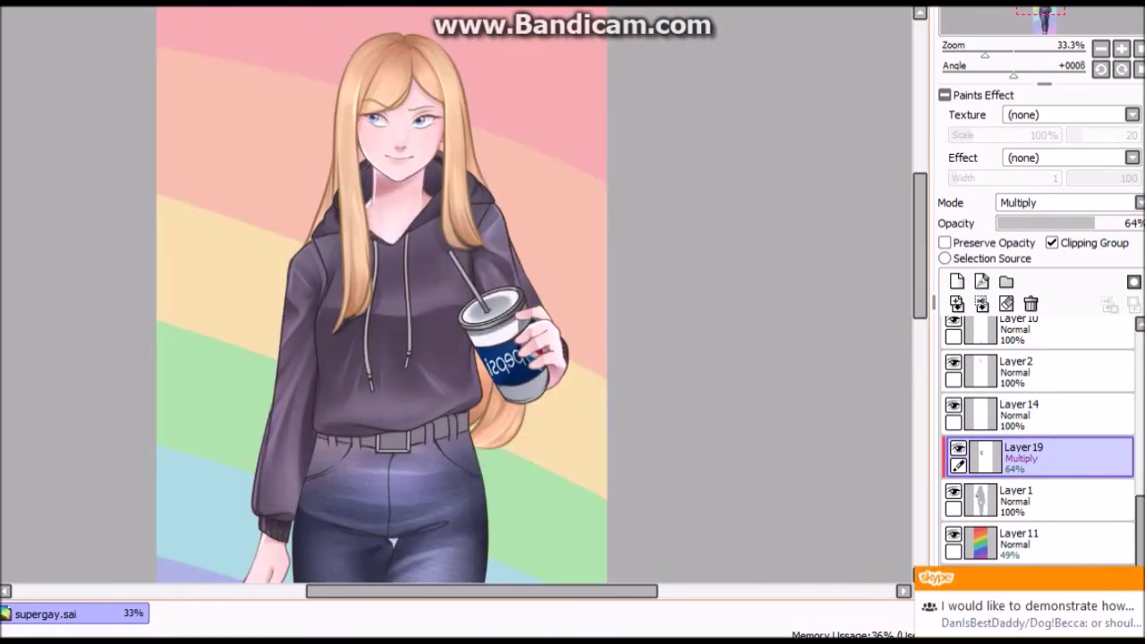
key("h")
key("h")
key("h")
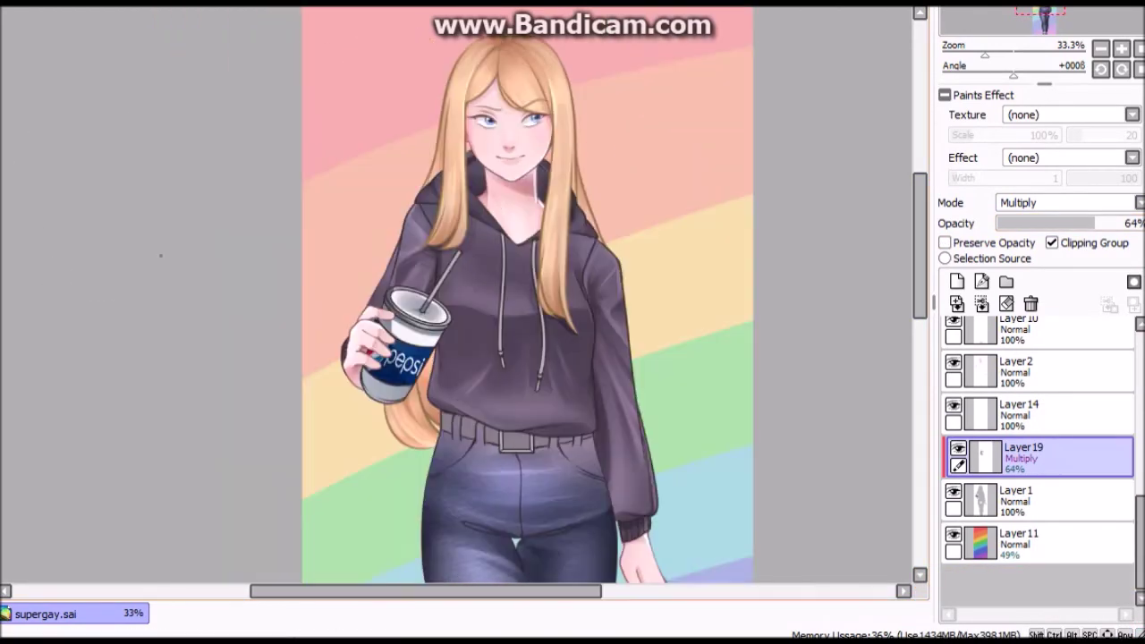
Add a Luminosity layer clipped over the cup and brighten the cup with a large soft brush.
key("h")
left_click(956, 281)
left_click(1065, 202)
left_click(1029, 289)
key("h")
key("h")
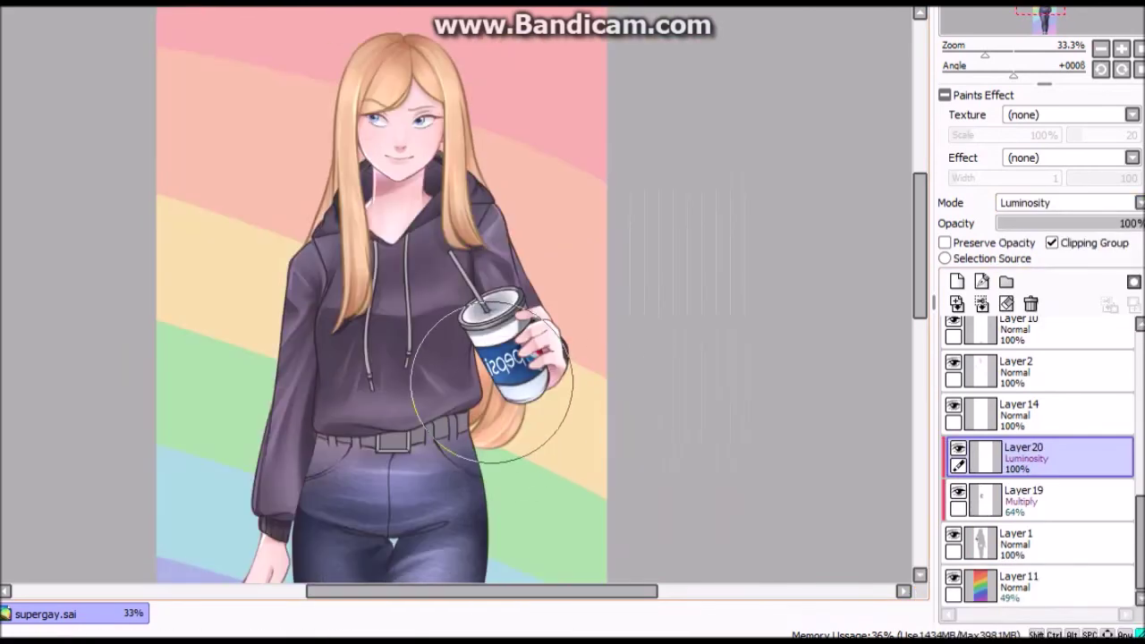
key("h")
Add a second clipped Luminosity layer above the cup's first highlight layer.
left_click(955, 281)
left_click(1064, 203)
key("h")
left_click(1028, 286)
left_click(1052, 242)
key("h")
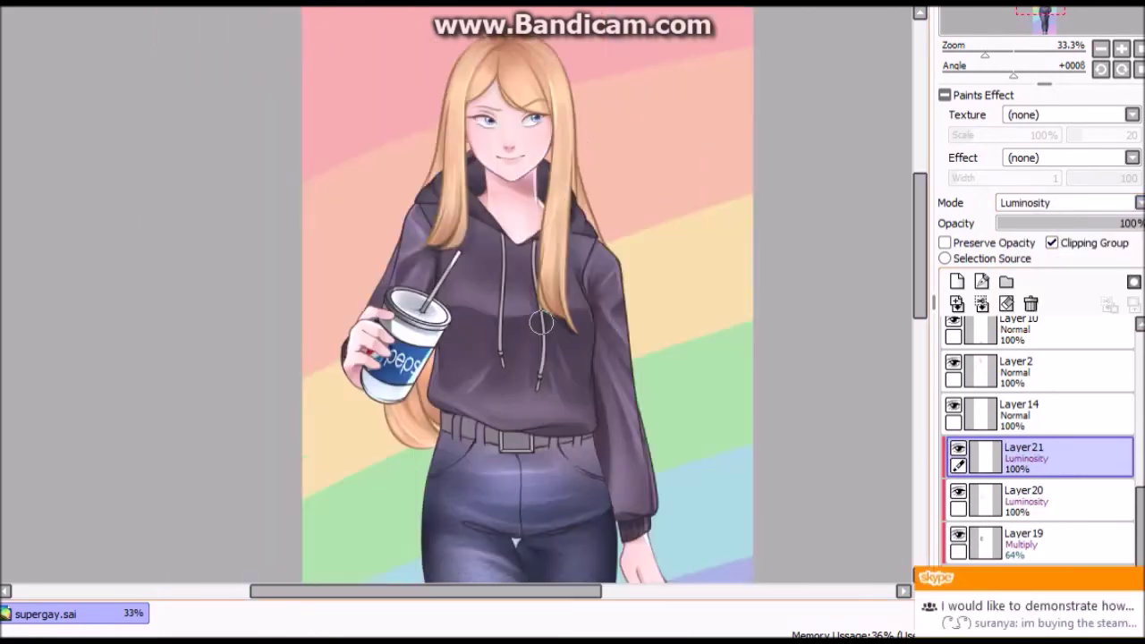
Highlight the straw and the lid's rim on the second Luminosity layer and set it to 61% opacity.
key("h")
key("h")
key("h")
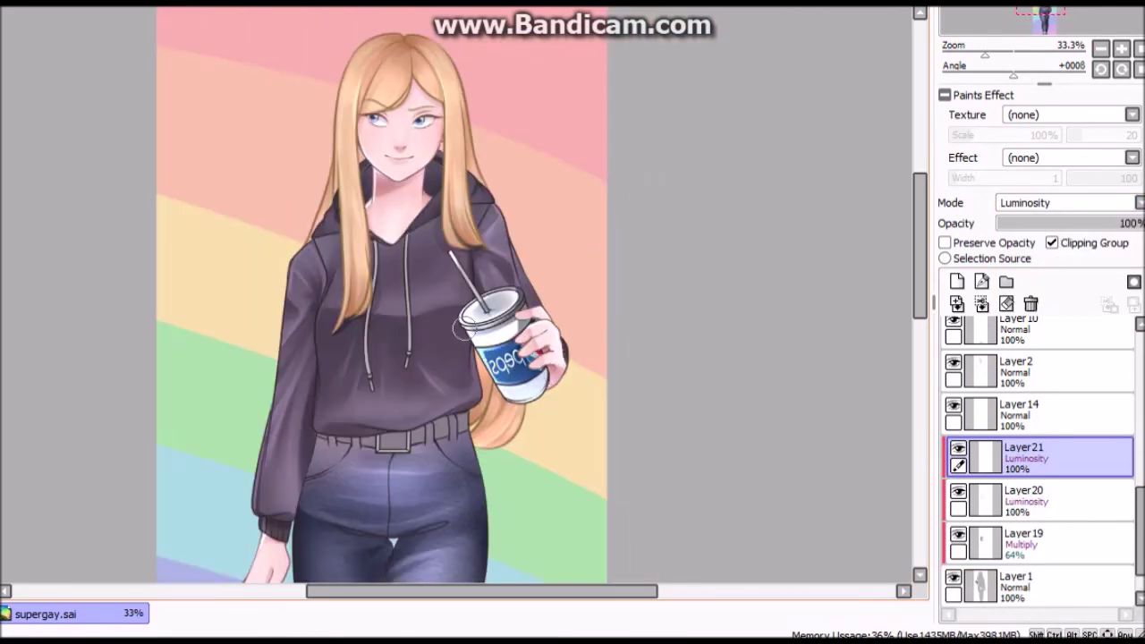
key("h")
key("h")
key("h")
key("h")
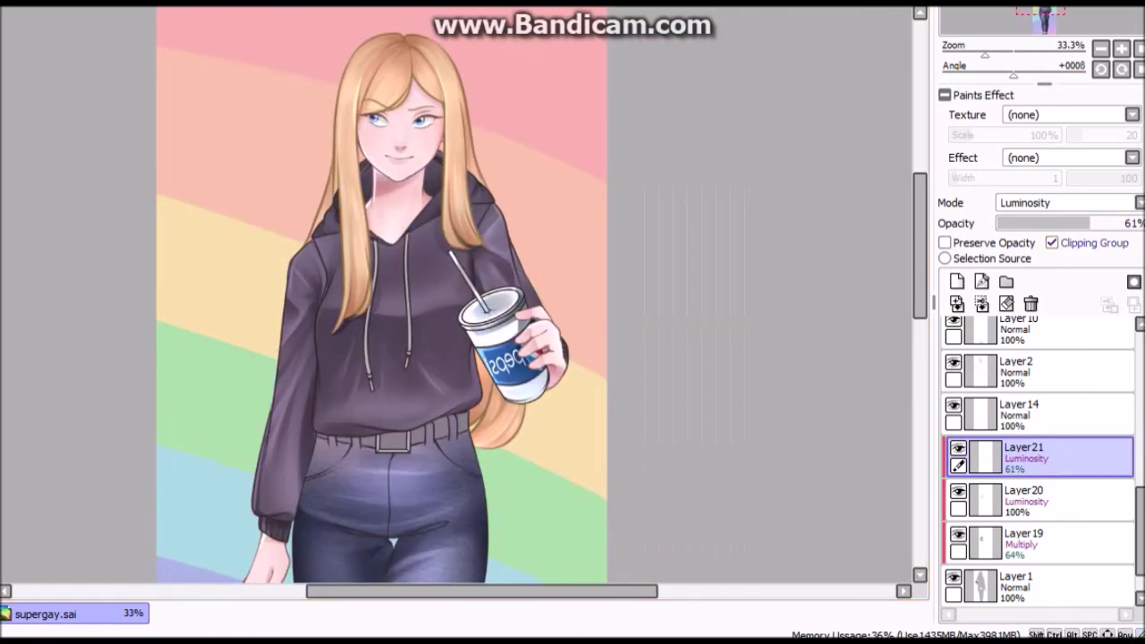
Add a clipped Shade layer at 56% opacity over the cup and set the upper Luminosity layer to 51%.
left_click(956, 281)
left_click(1064, 202)
key("h")
left_click(1052, 242)
left_click(1079, 222)
key("h")
key("h")
key("h")
scroll(1037, 447, "down", 2)
Merge the cup's clipped shading and highlight layers down into Layer1.
left_click(1020, 490)
key("h")
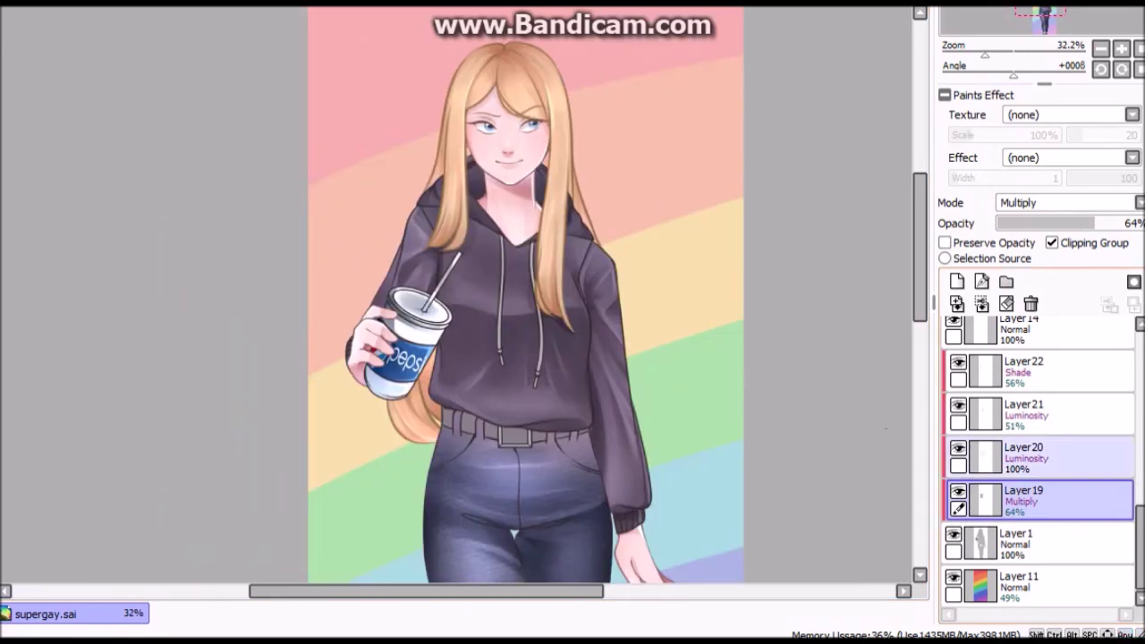
left_click(981, 303)
left_click(981, 303)
scroll(761, 248, "down", 2)
Set the rainbow background layer's opacity to 84%.
left_click(1029, 414)
scroll(572, 268, "up", 1)
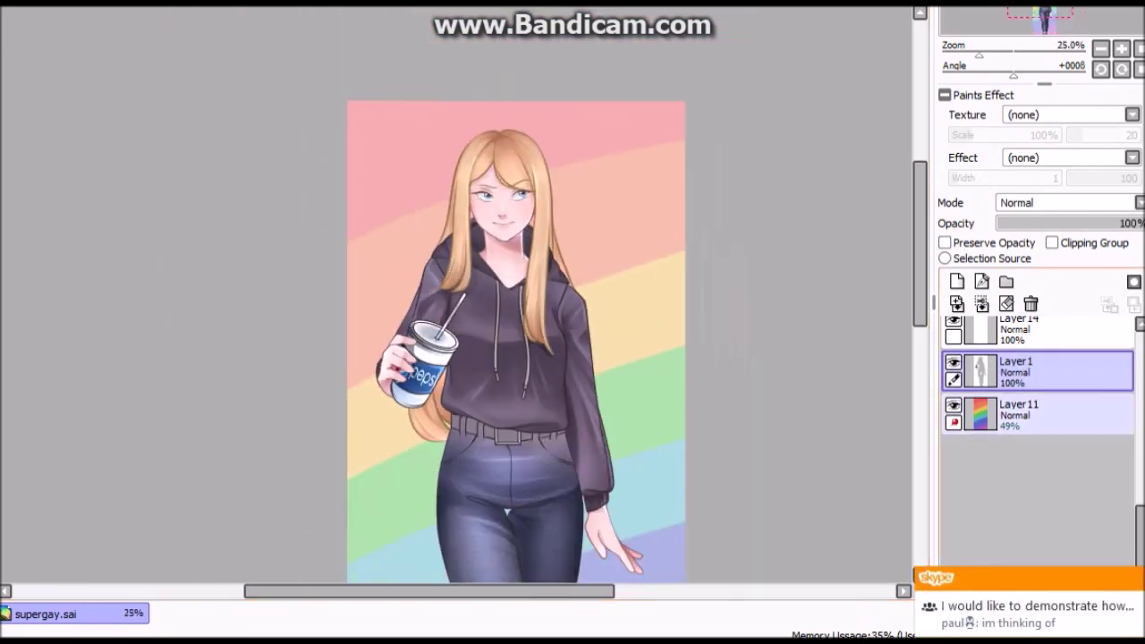
left_click_drag(1068, 223, 1120, 223)
scroll(592, 214, "up", 1)
Brighten the hoodie's drawstrings on a new Luminosity layer above Layer1 and merge it down.
left_click(1019, 371)
scroll(894, 290, "down", 1)
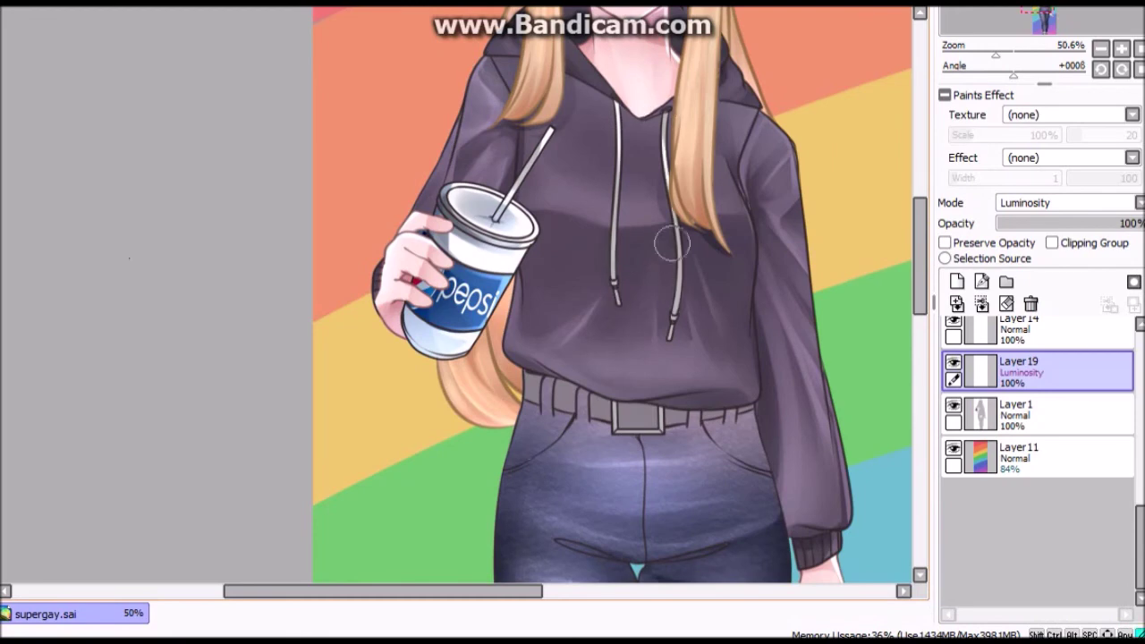
scroll(671, 244, "down", 3)
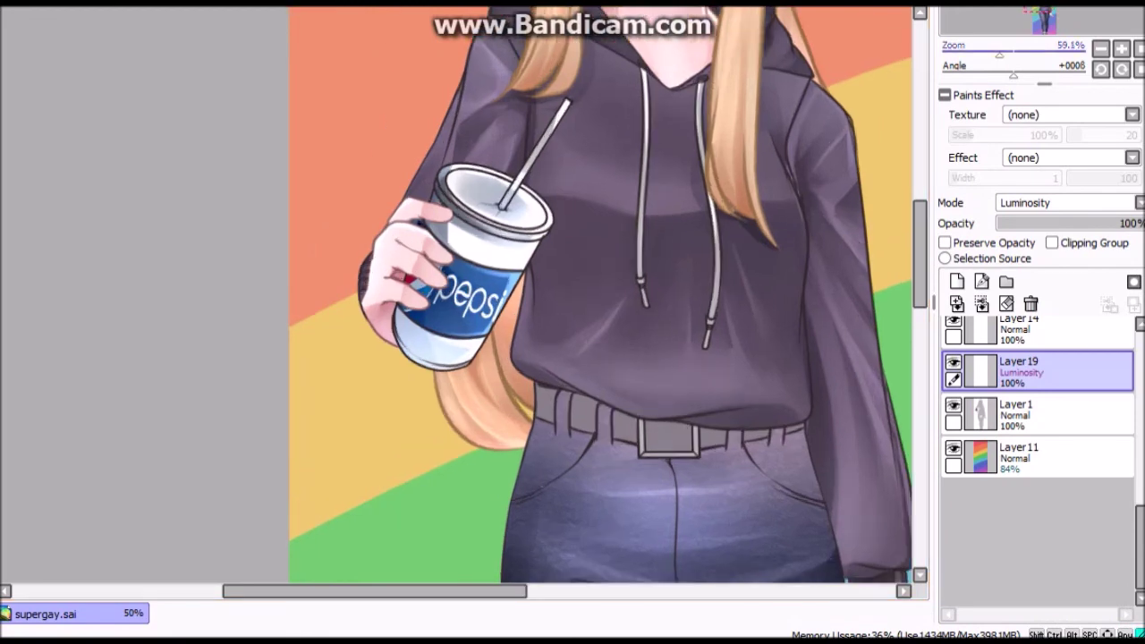
left_click(956, 304)
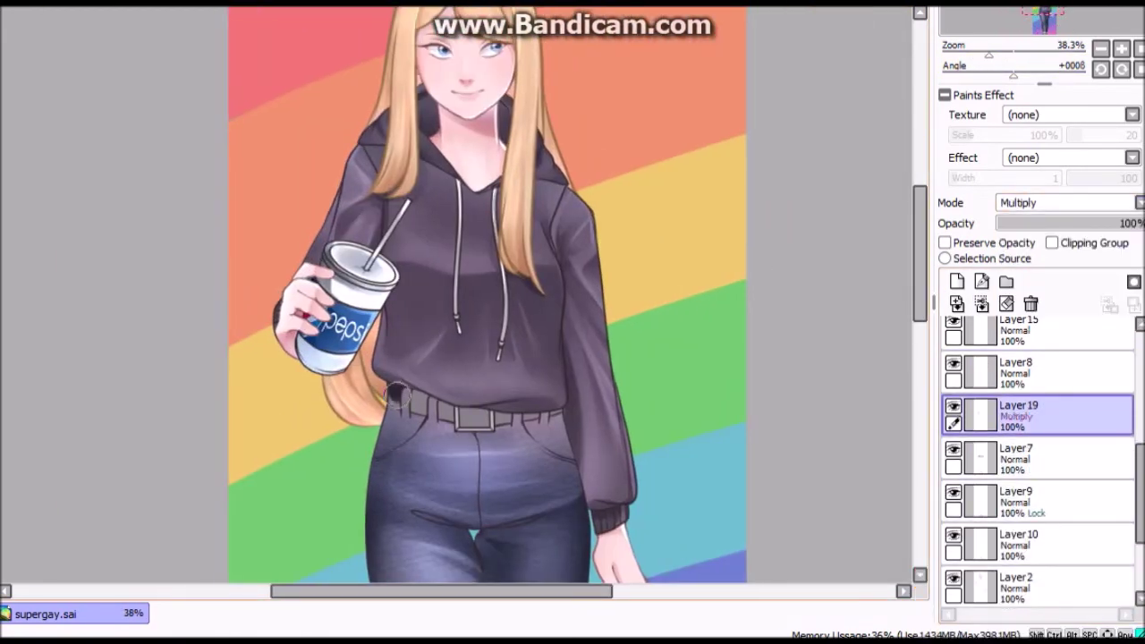
Shade the belt and buckle on a Multiply layer clipped to the belt layer and set it to 65% opacity.
key("ctrl+alt+g")
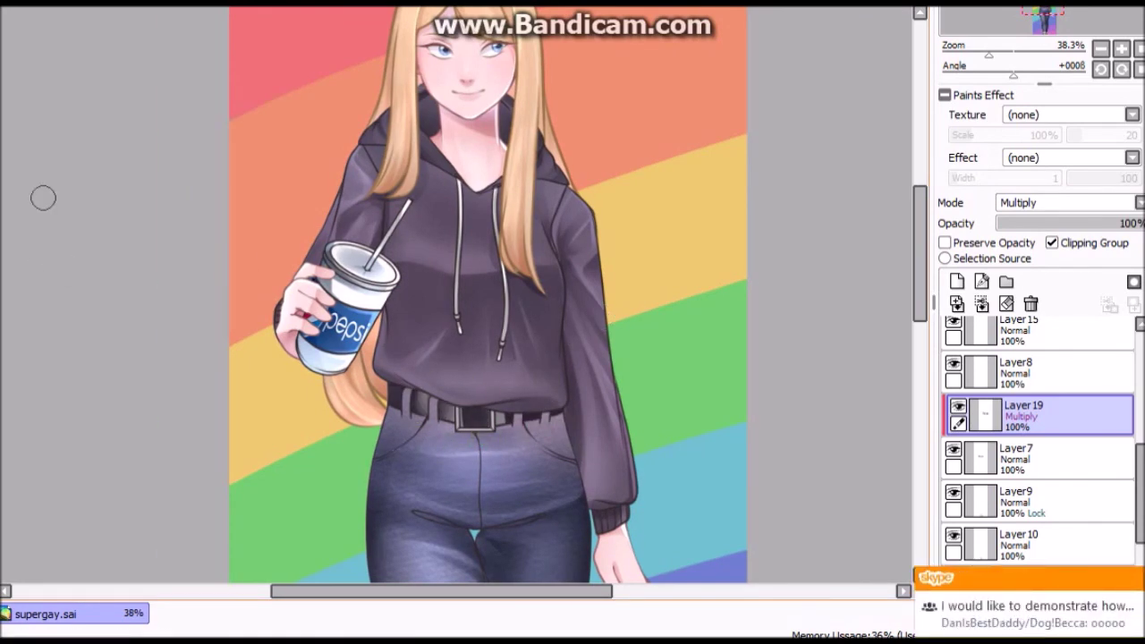
scroll(242, 264, "down", 2)
key("h")
key("h")
key("h")
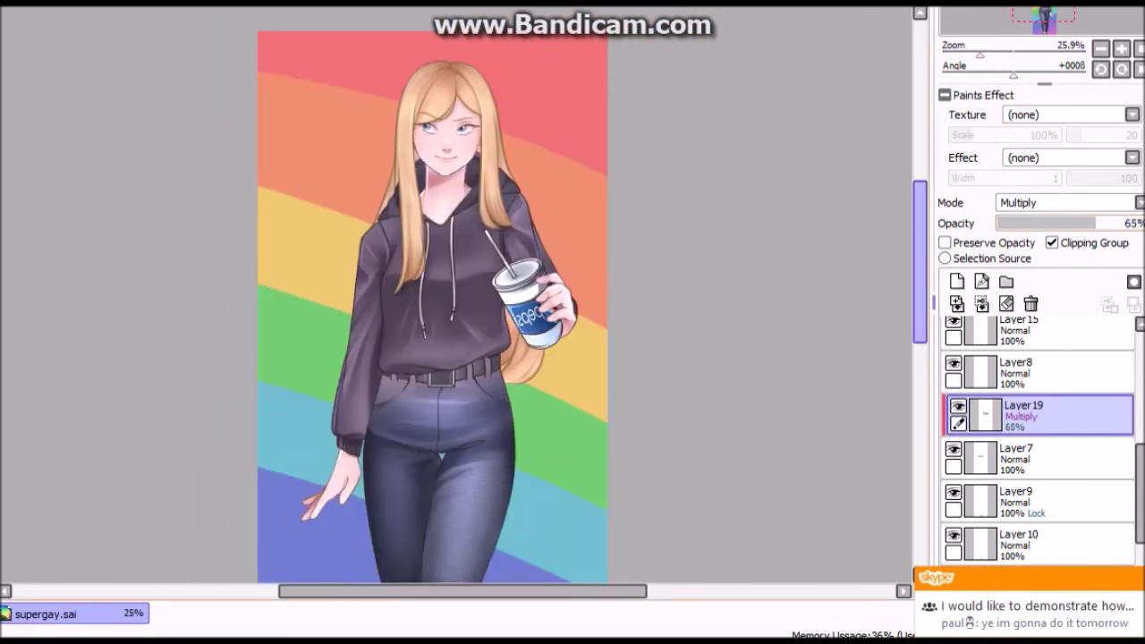
key("h")
Highlight the belt on a 68% Luminosity layer, set the belt's Multiply layer to 72% and merge both into the belt.
key("ctrl+shift+n")
left_click(1056, 458)
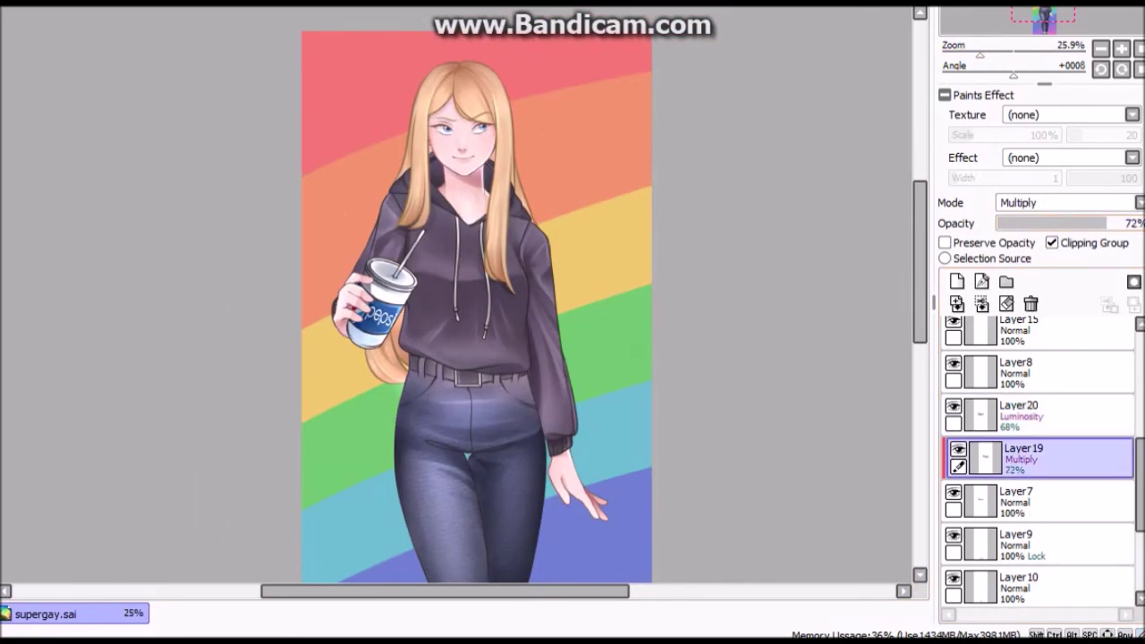
left_click(1055, 415)
left_click(1100, 222)
left_click(1051, 242)
key("ctrl+e")
Touch up the belt buckle's highlights on a new Luminosity layer above the belt and merge it.
left_click(1064, 202)
left_click(1028, 294)
left_click(1066, 223)
key("ctrl+z")
key("ctrl+z")
key("ctrl+z")
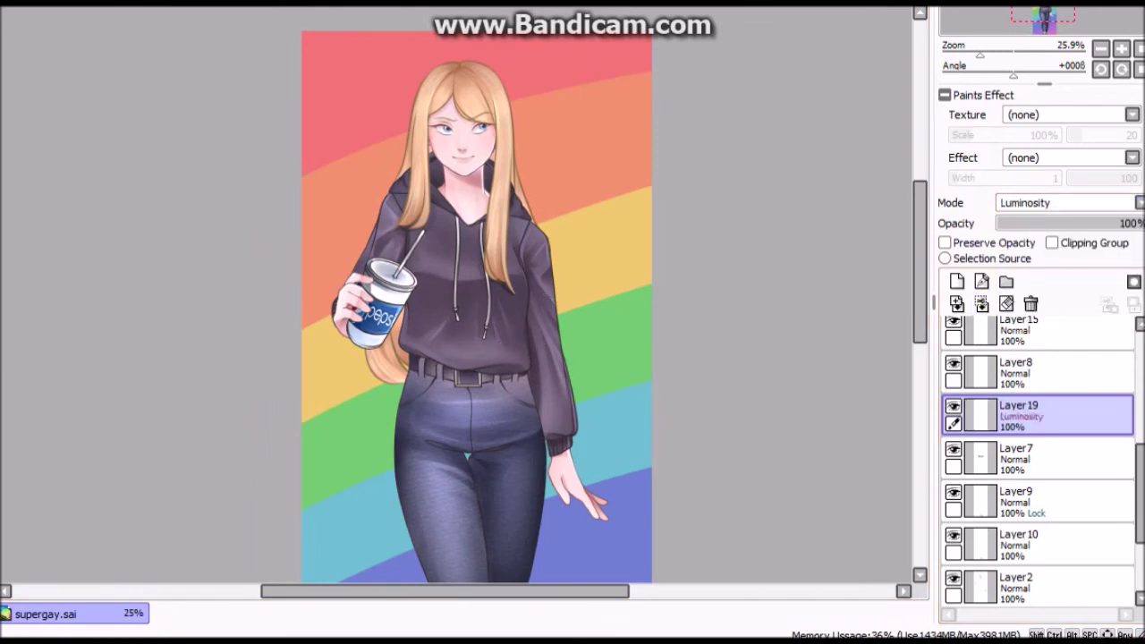
key("ctrl+z")
key("ctrl+z")
key("ctrl+z")
key("ctrl+z")
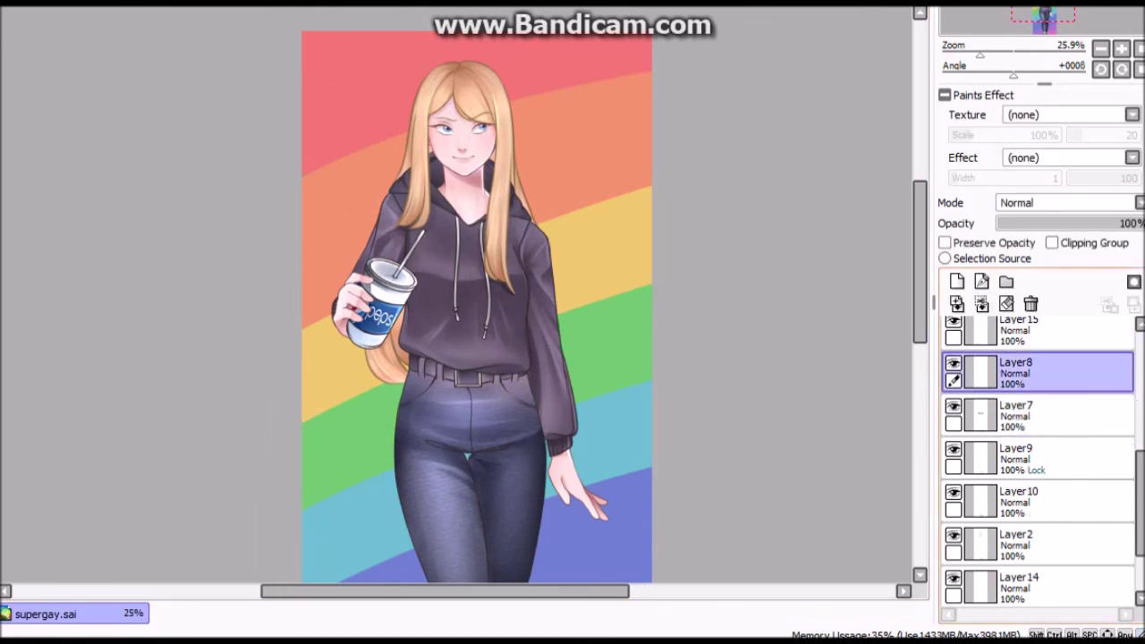
Make Layer9 the active layer and turn off its opacity protection.
key("ctrl+plus")
key("ctrl+z")
key("ctrl+z")
key("ctrl+z")
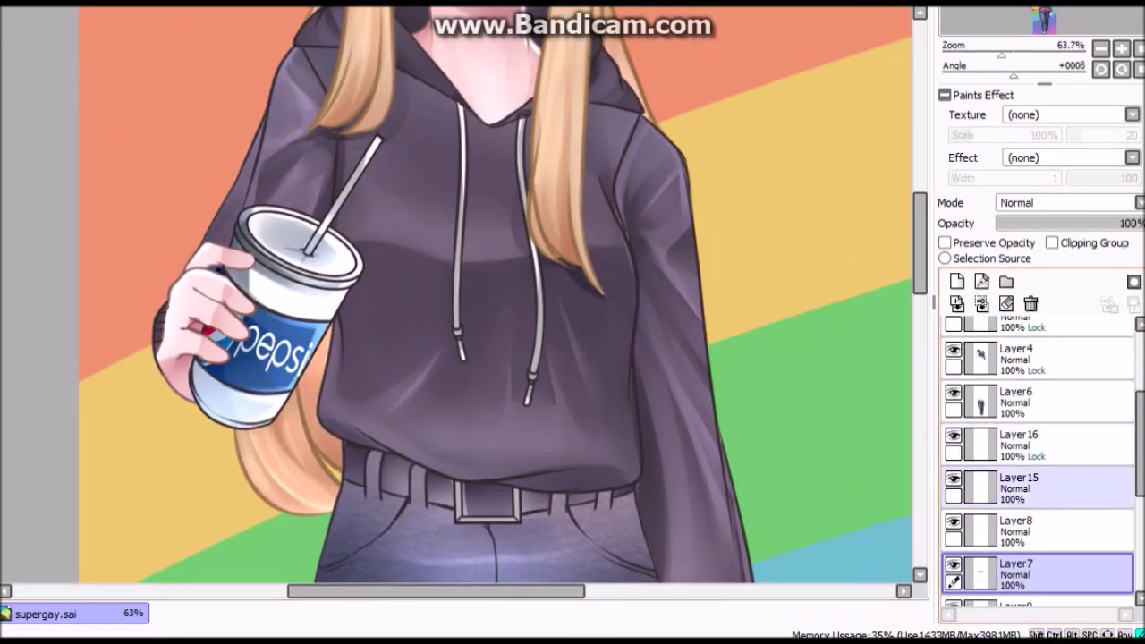
key("ctrl+z")
key("ctrl+z")
key("ctrl+z")
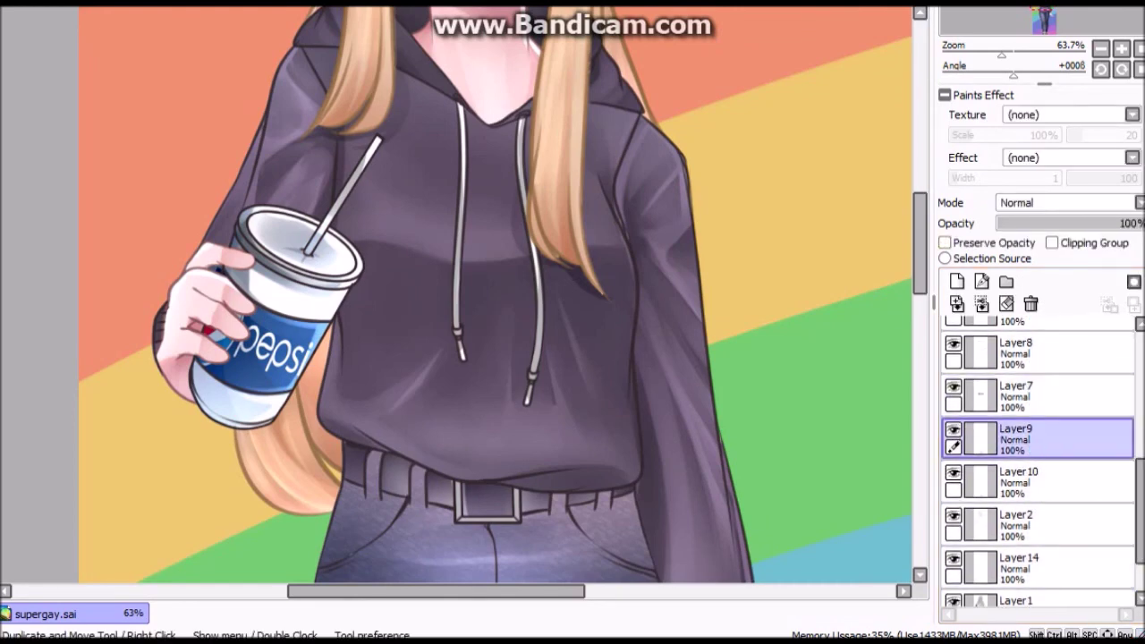
Touch up the belt buckle's upper edge beneath the hoodie hem on Layer3 and Layer7.
key("ctrl+z")
key("ctrl+z")
key("ctrl+z")
key("ctrl+z")
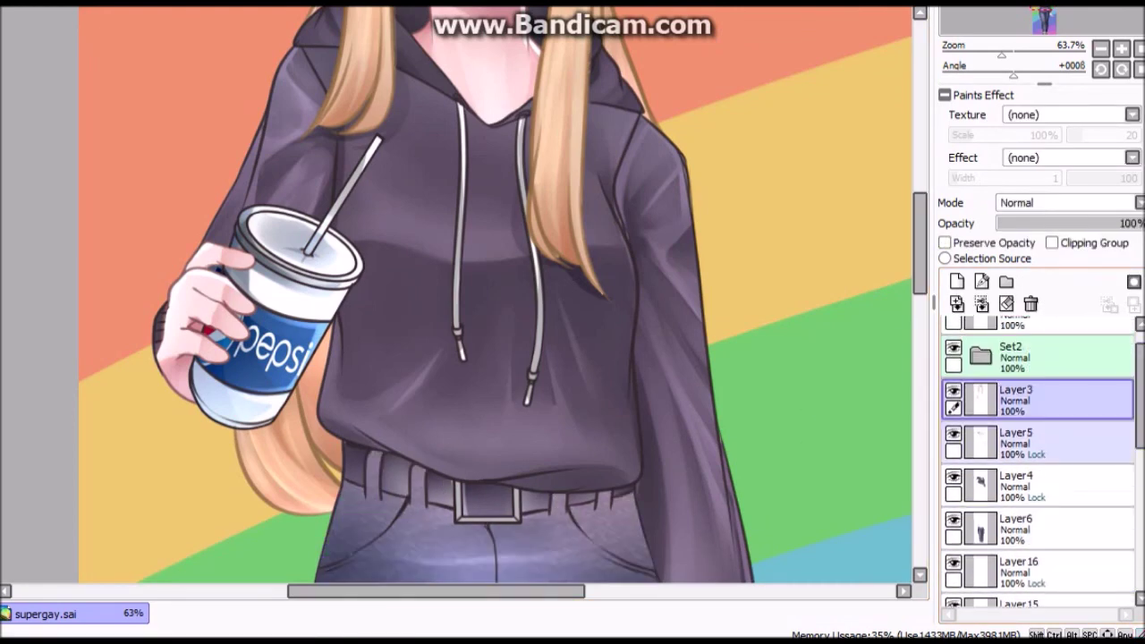
key("ctrl+z")
key("ctrl+z")
key("ctrl+z")
key("ctrl+z")
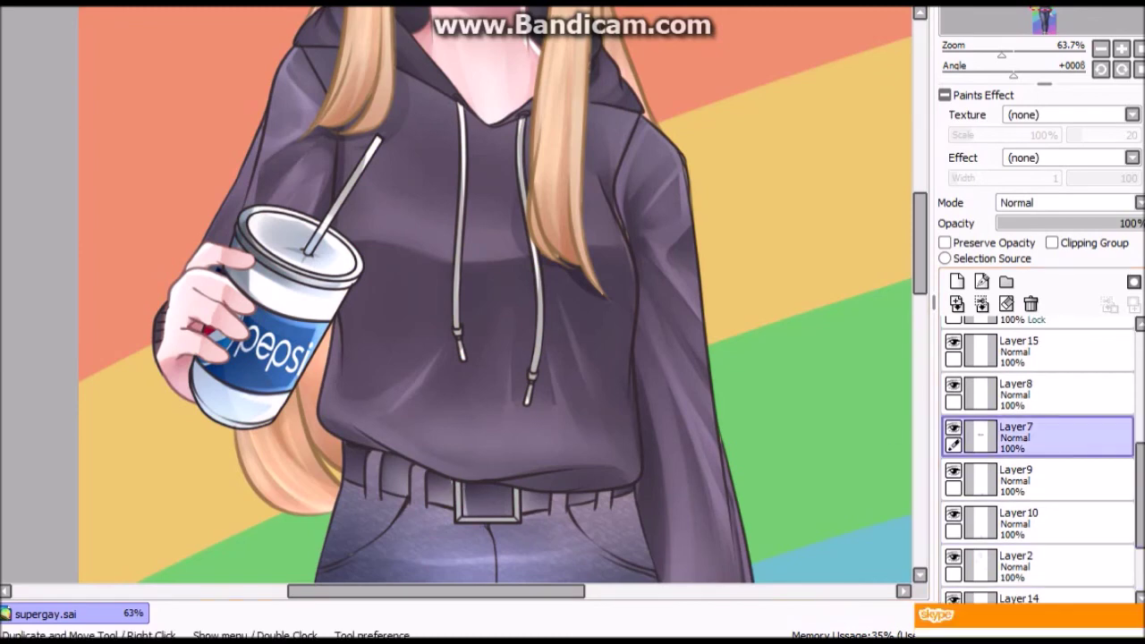
key("ctrl+z")
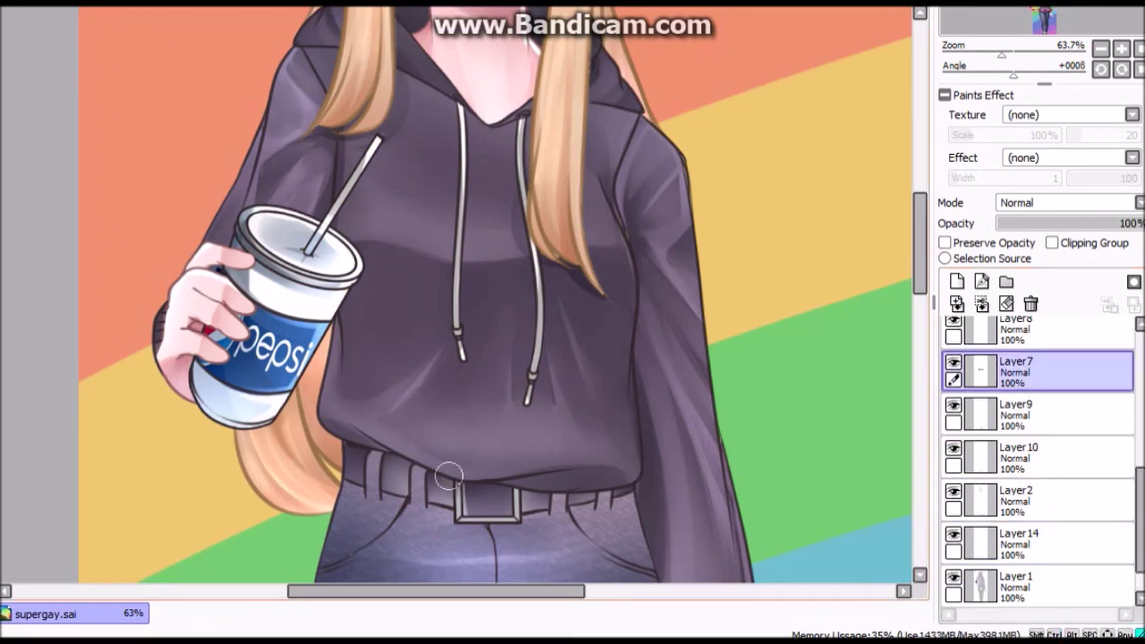
Add a Luminosity layer directly above Layer1 and clip it to Layer1.
scroll(74, 426, "down", 5)
key("ctrl+y")
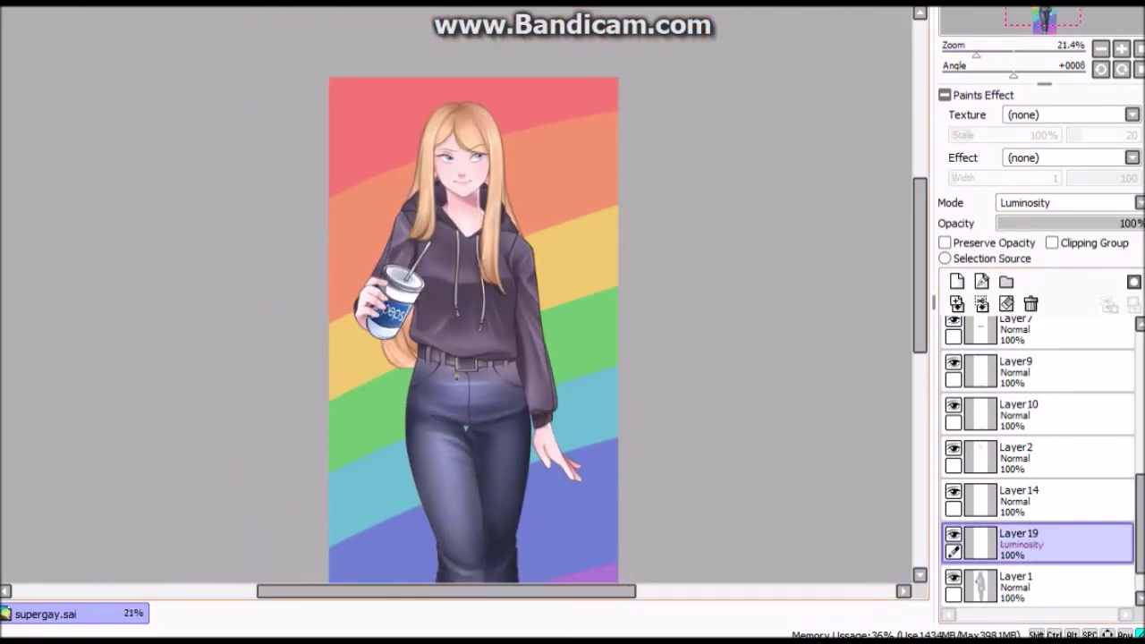
key("ctrl+y")
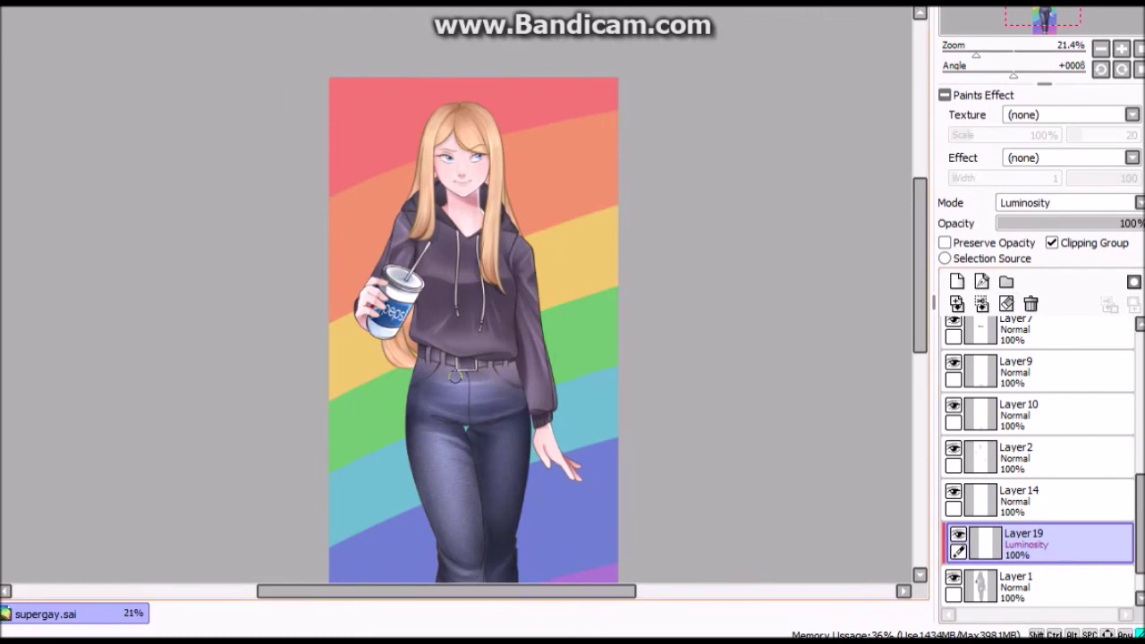
key("ctrl+z")
Shade the shoes on a new Multiply layer above Layer10 and set its opacity to 61%.
scroll(1037, 465, "down", 3)
scroll(483, 295, "up", 2)
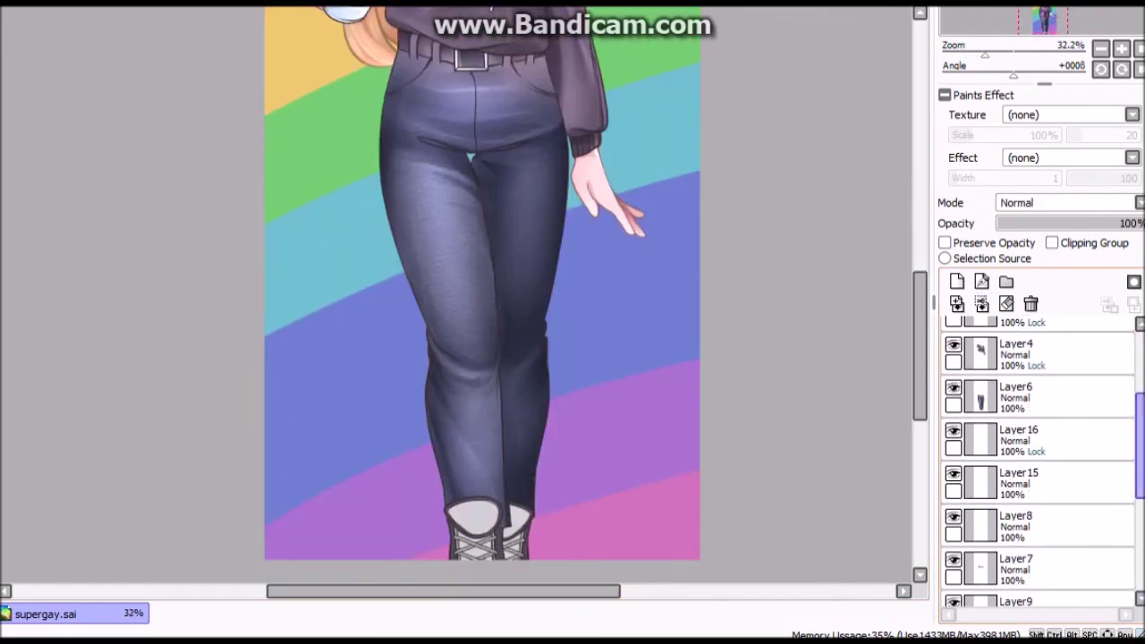
scroll(1037, 460, "down", 3)
key("ctrl+y")
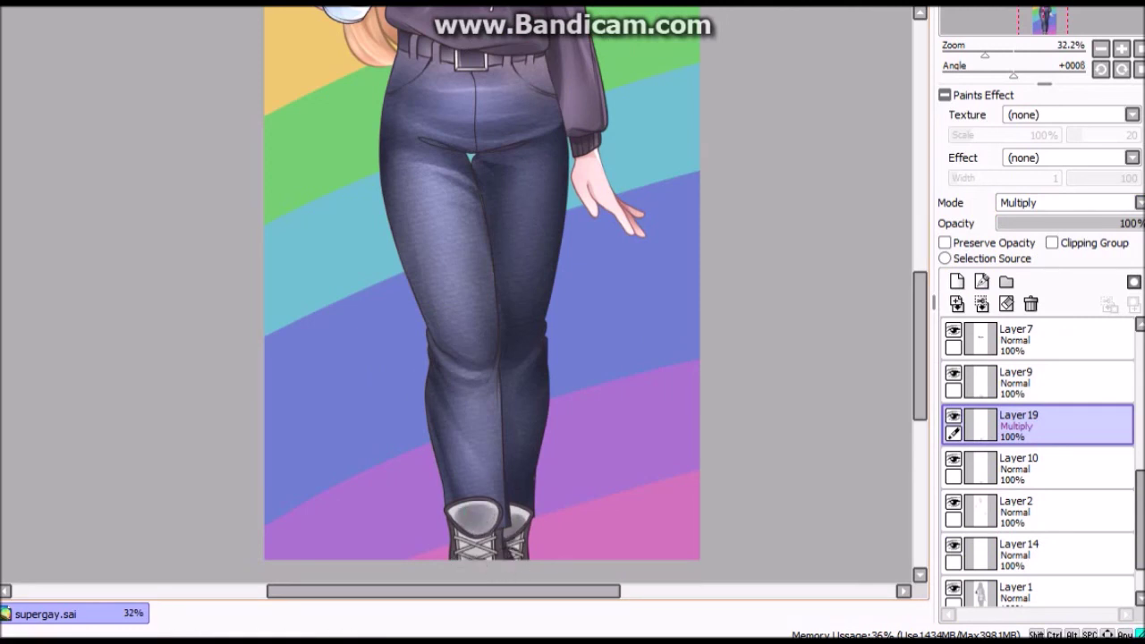
left_click_drag(1075, 222, 1088, 222)
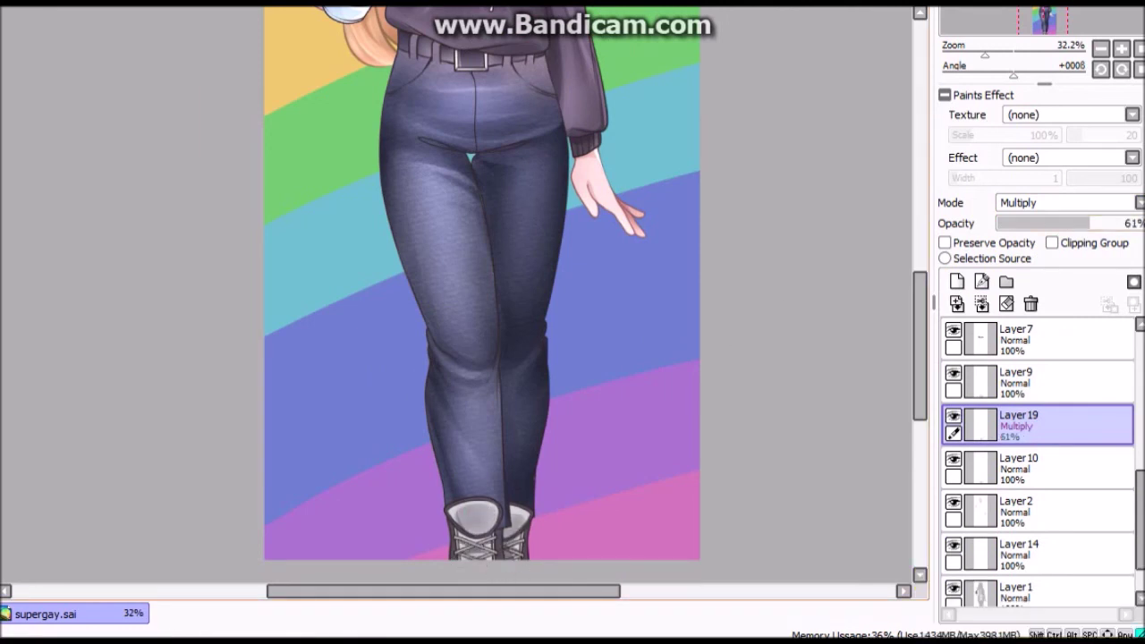